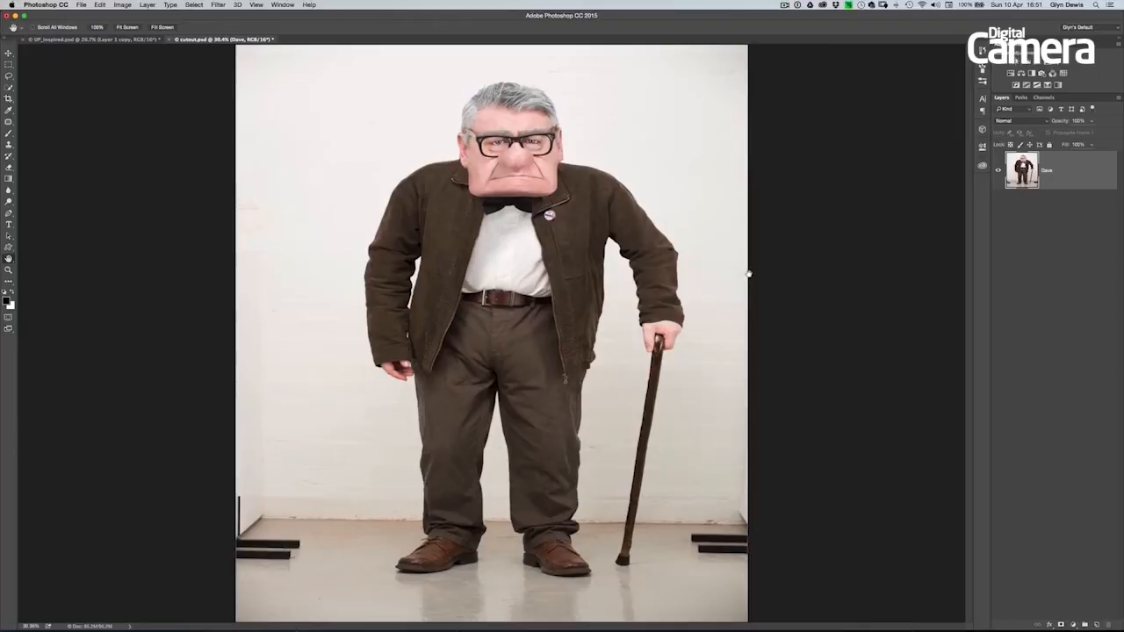
- Compare the original and caricatured portraits in Lightroom, view the UP_inspired.psd composite in Photoshop, and return to cutout.psd
key("v")
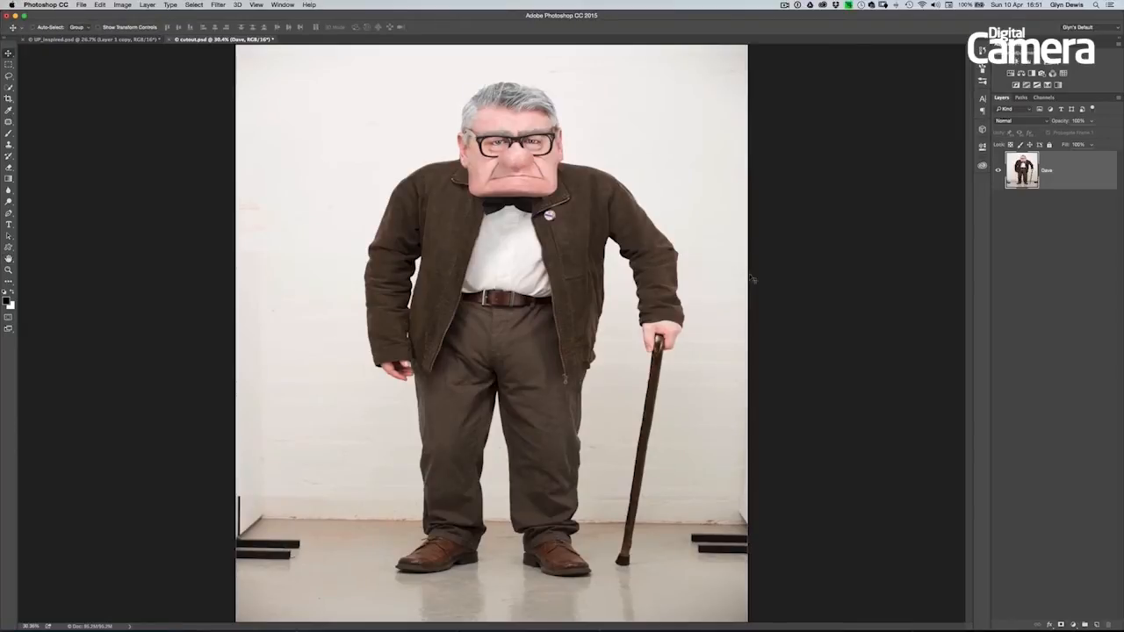
key("super+Tab")
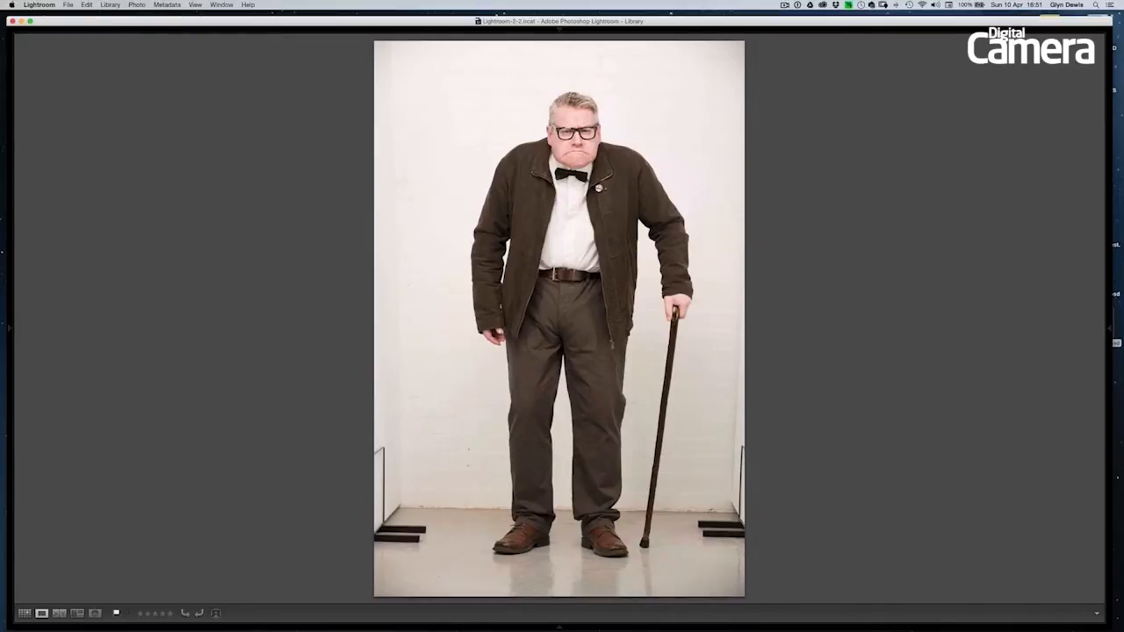
key("Right")
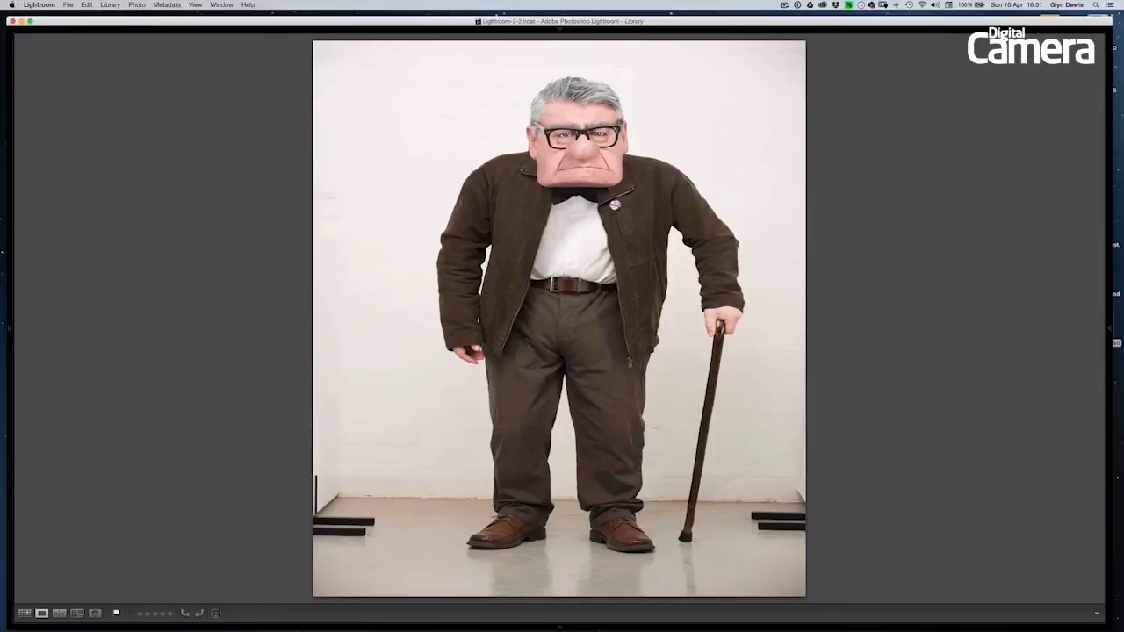
key("super+Tab")
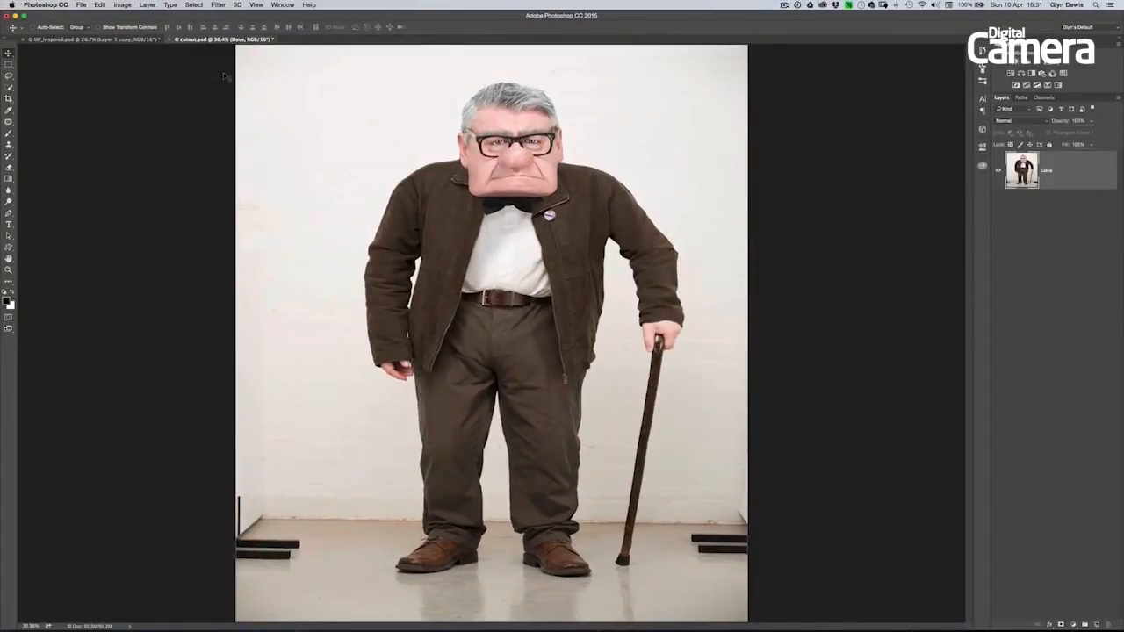
left_click(117, 41)
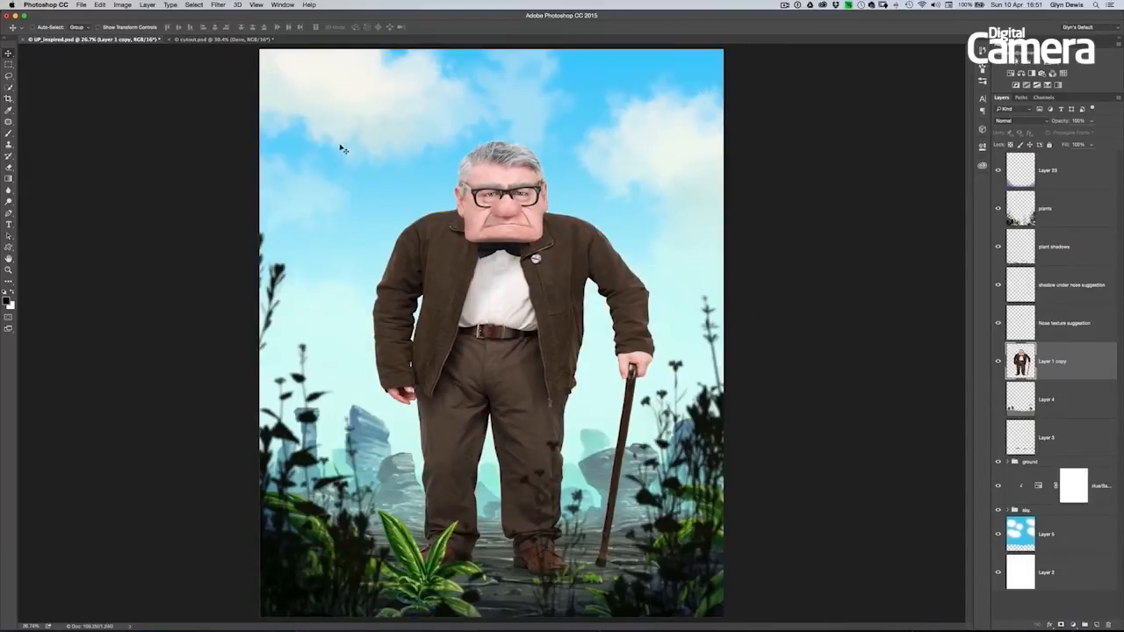
left_click(208, 40)
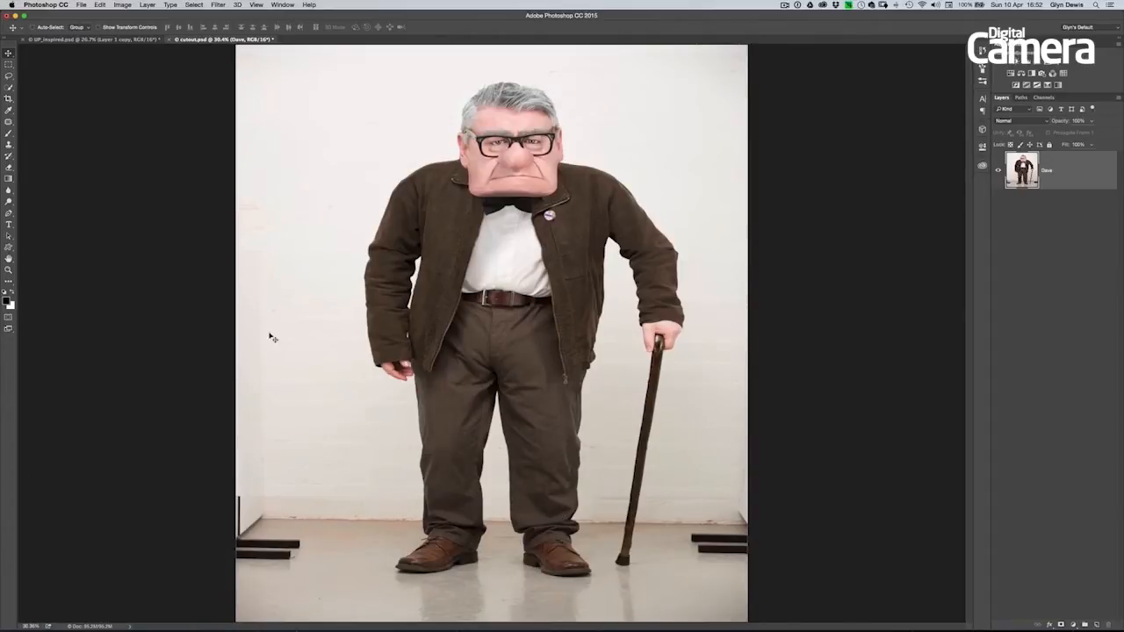
- Select the man's jacket, shirt, trousers and shoes, together with the walking cane, using the Quick Selection tool
key("w")
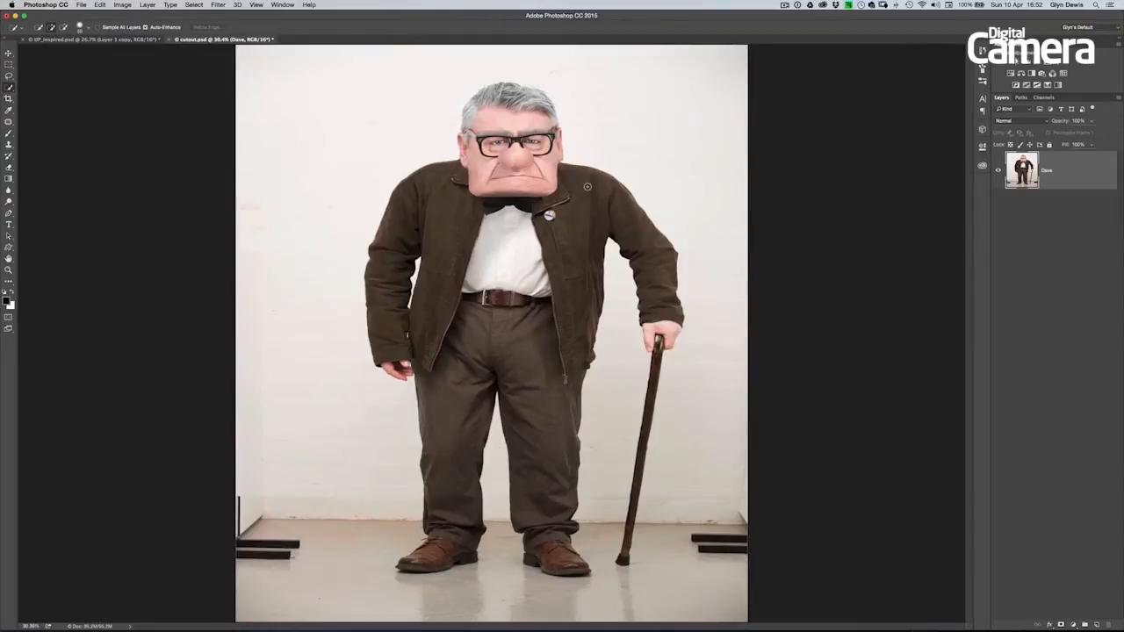
mouse_move(595, 192)
left_mouse_down()
mouse_move(659, 268)
mouse_move(665, 318)
mouse_move(649, 247)
mouse_move(553, 226)
mouse_move(493, 304)
mouse_move(433, 210)
mouse_move(443, 197)
mouse_move(478, 326)
mouse_move(455, 439)
mouse_move(544, 527)
left_mouse_up()
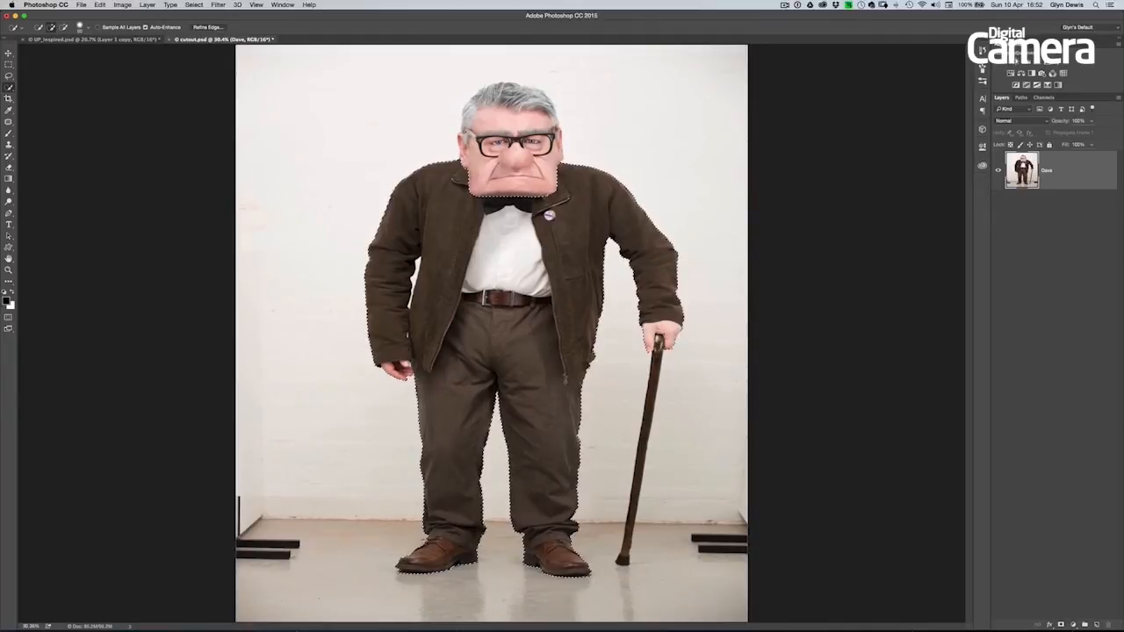
left_click_drag(647, 397, 641, 456)
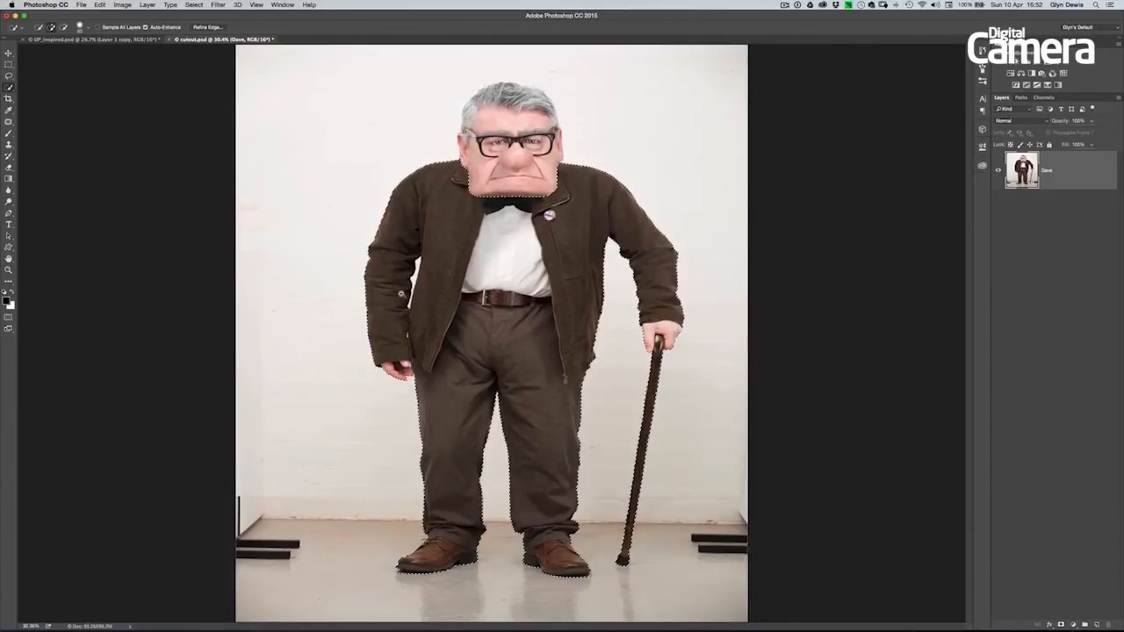
- Subtract the background gap between the hanging sleeve and the jacket from the selection with a smaller Quick Selection brush
scroll(427, 338, "up", 5)
scroll(470, 330, "up", 3)
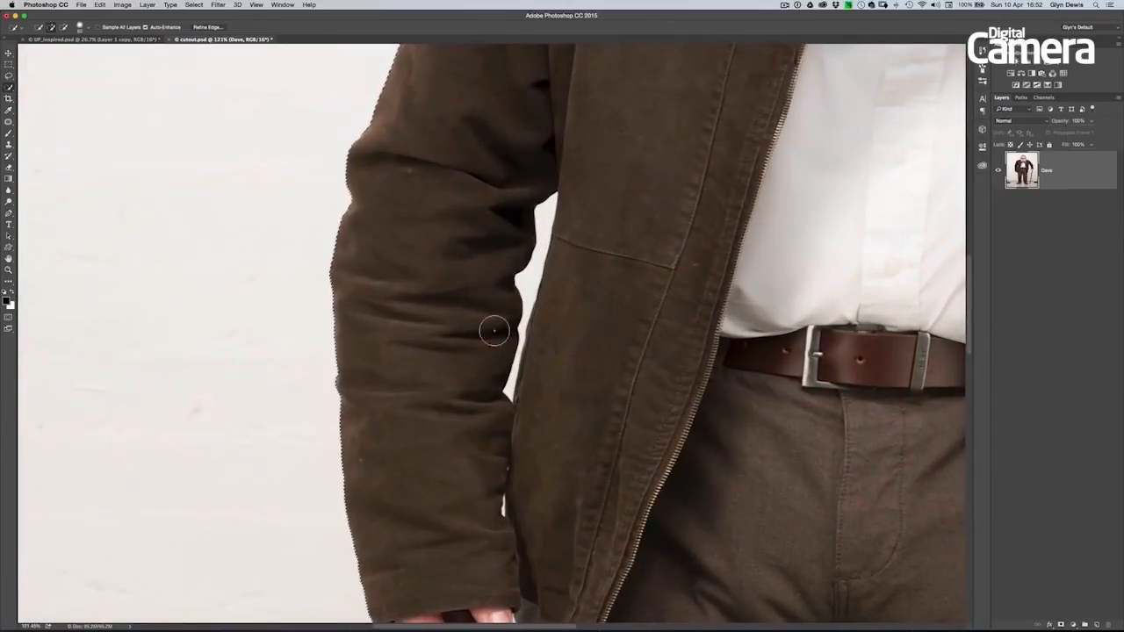
key("bracketleft")
key("bracketleft")
key("bracketleft")
key("bracketleft")
key("bracketleft")
key("bracketleft")
key("bracketleft")
key("bracketleft")
key("alt")
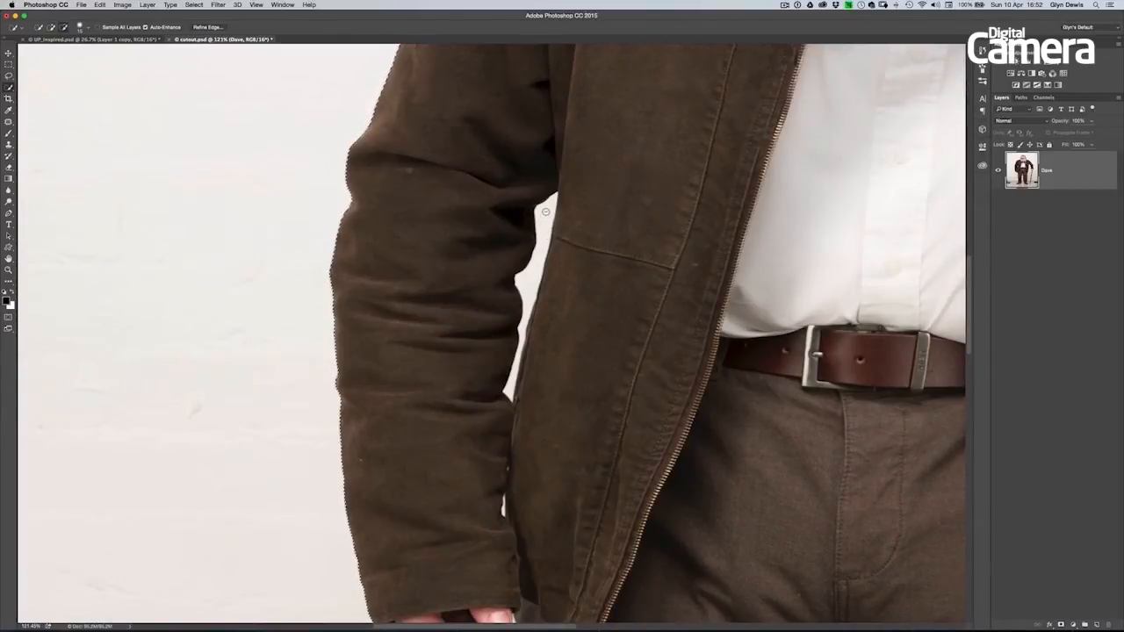
mouse_move(545, 213)
left_mouse_down()
mouse_move(533, 334)
mouse_move(520, 345)
left_mouse_up()
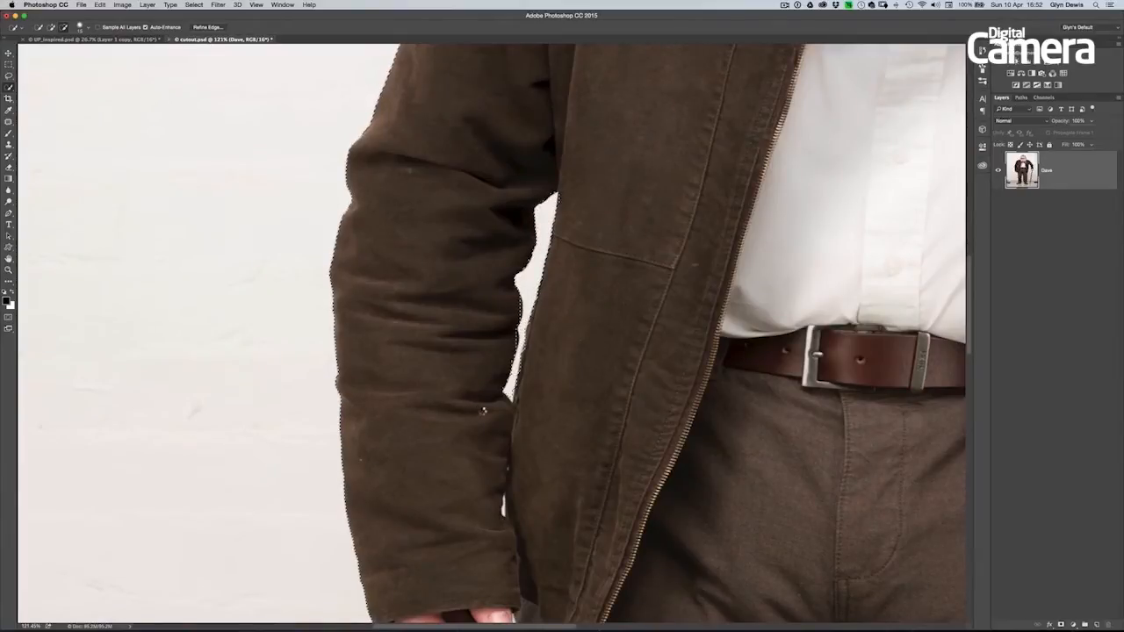
- Add the man's face to the selection with the Quick Selection tool, leaving the hair out
left_click_drag(647, 439, 594, 265)
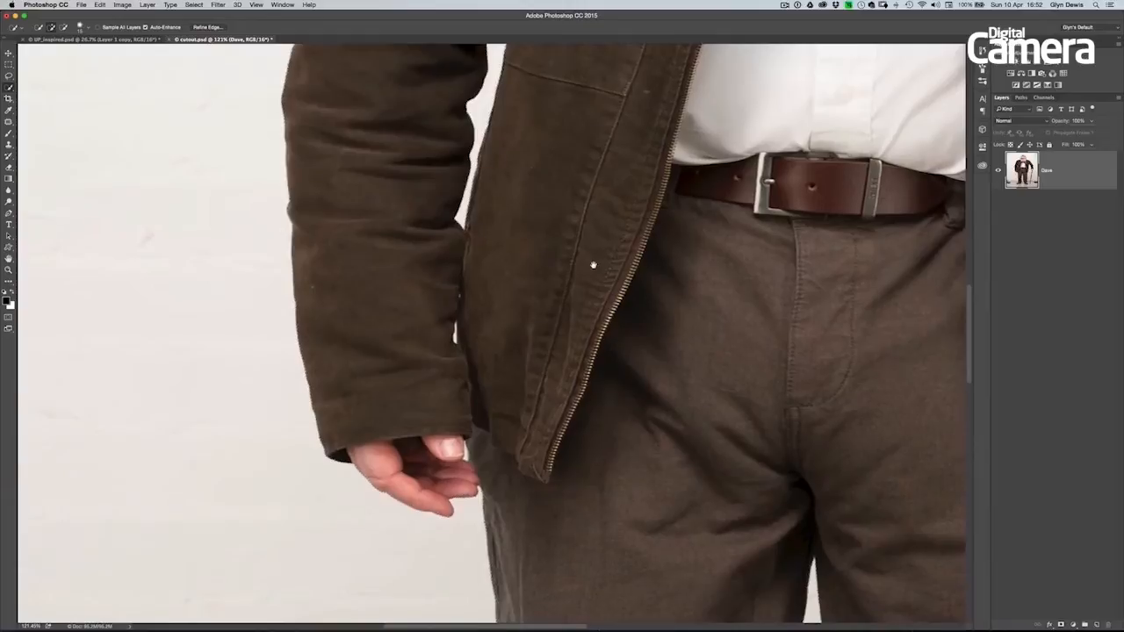
scroll(527, 320, "down", 3)
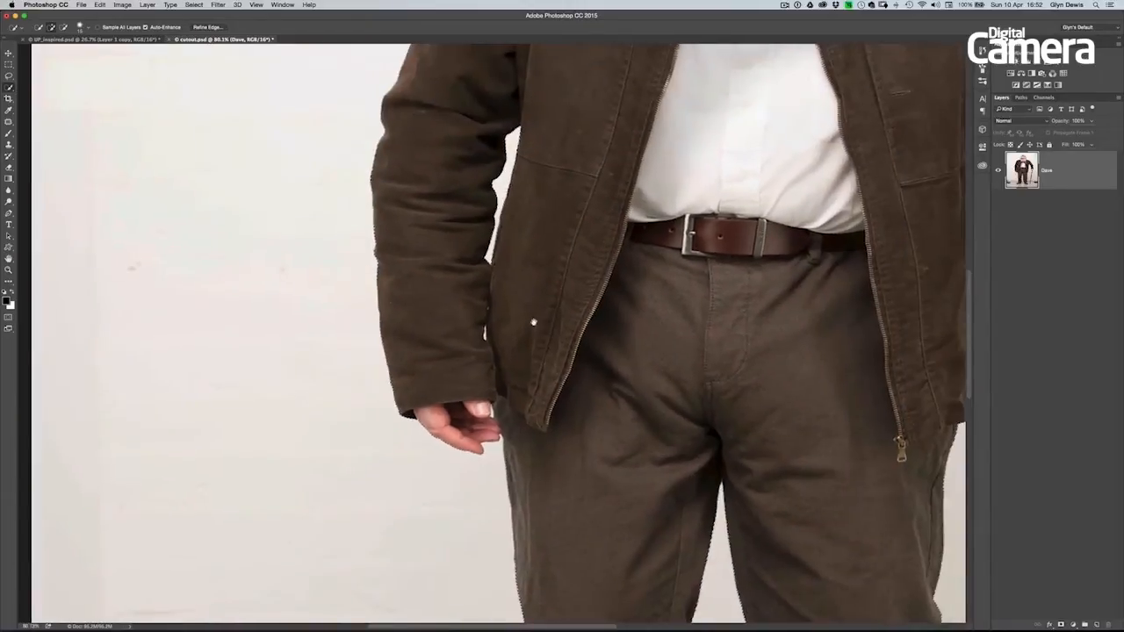
scroll(533, 323, "down", 3)
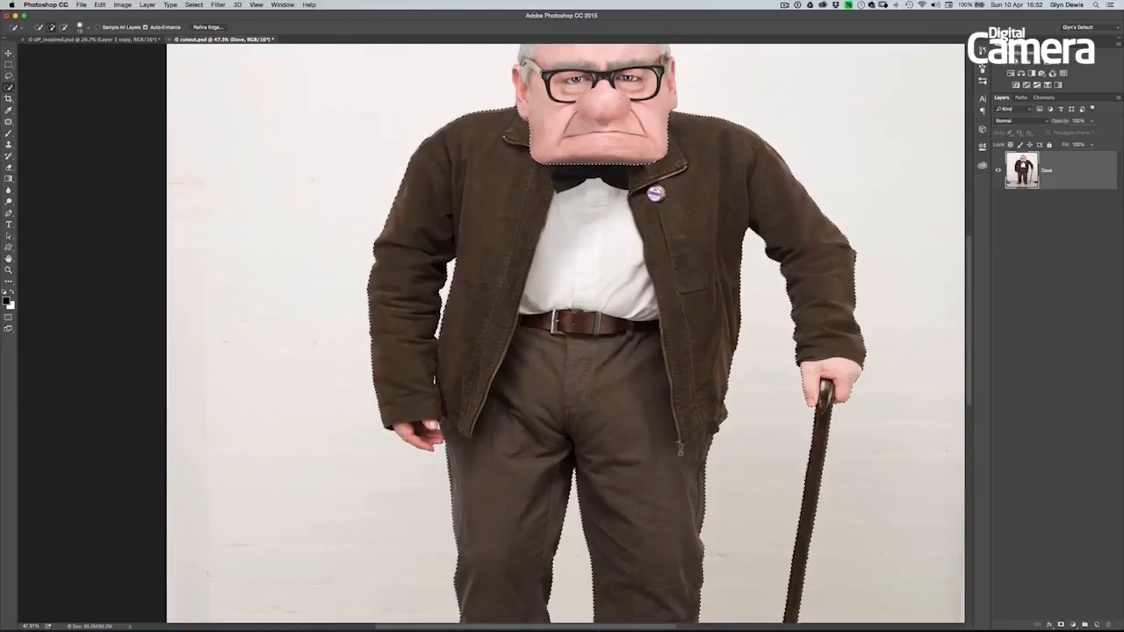
scroll(540, 333, "up", 3)
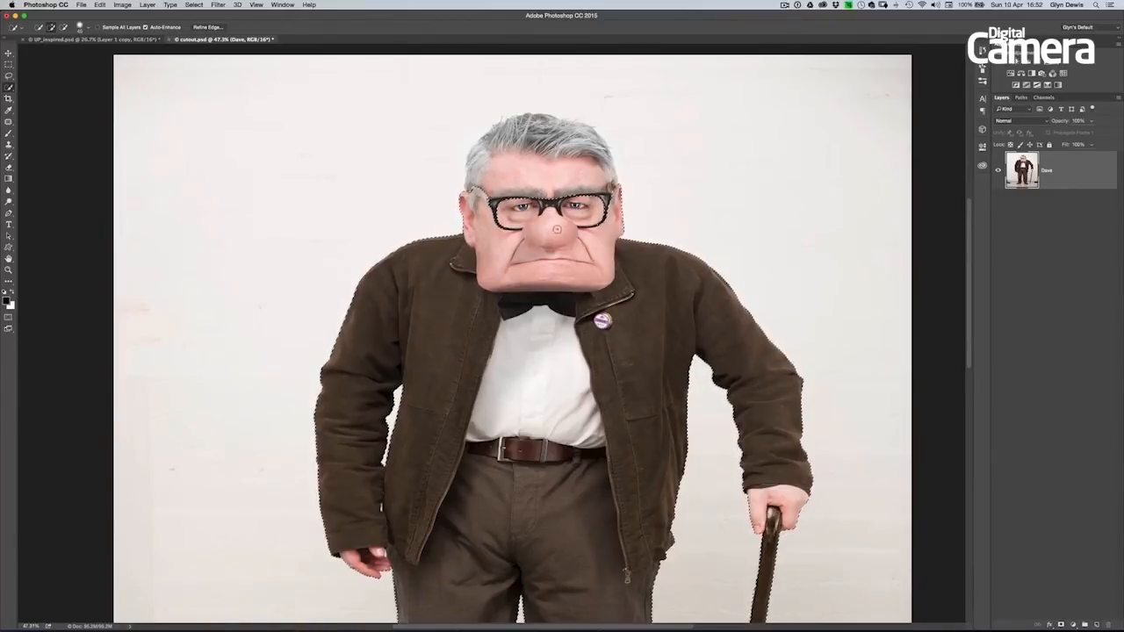
left_click_drag(535, 485, 594, 270)
left_click_drag(591, 343, 572, 342)
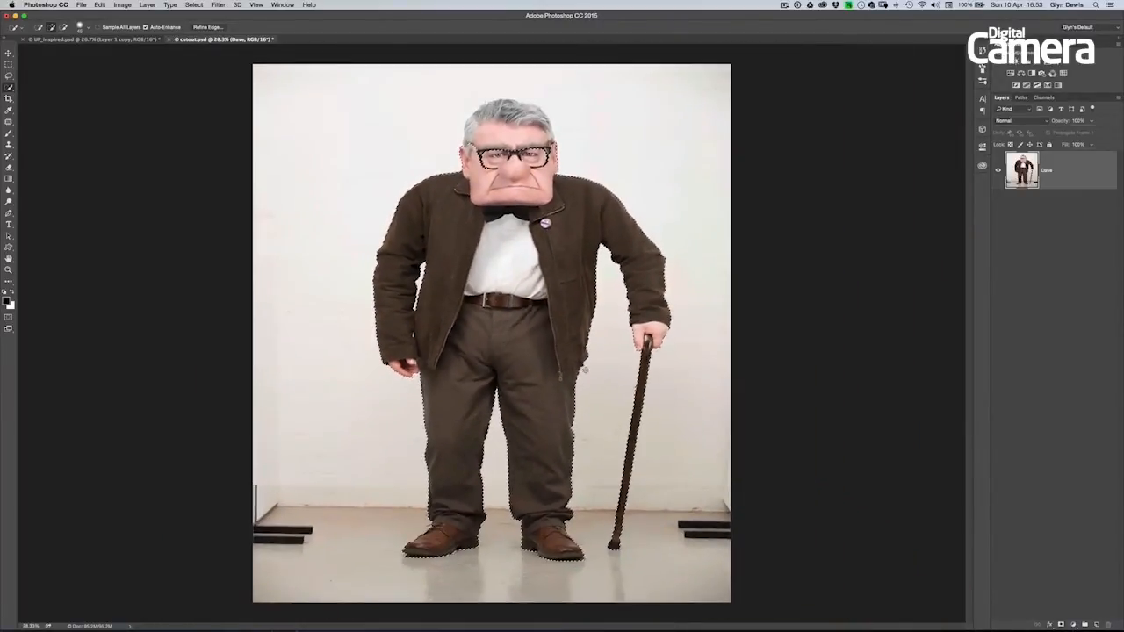
- Turn on Quick Mask and examine the mask edges along the jacket, trousers and cane
key("q")
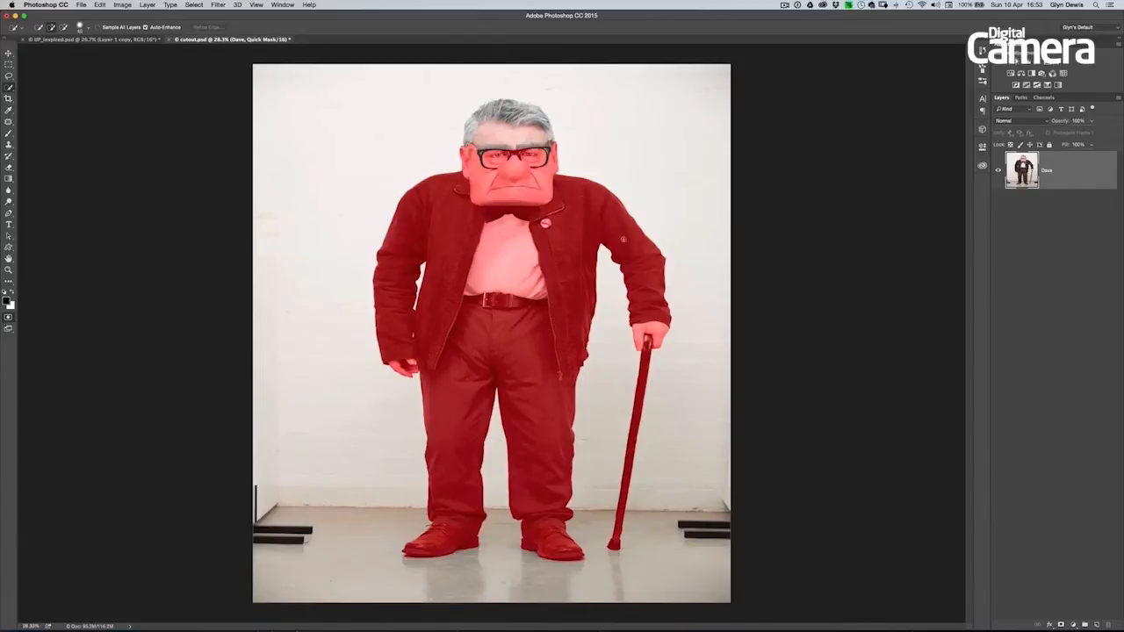
left_click_drag(643, 287, 803, 255)
left_click_drag(808, 242, 707, 335)
scroll(647, 375, "down", 10)
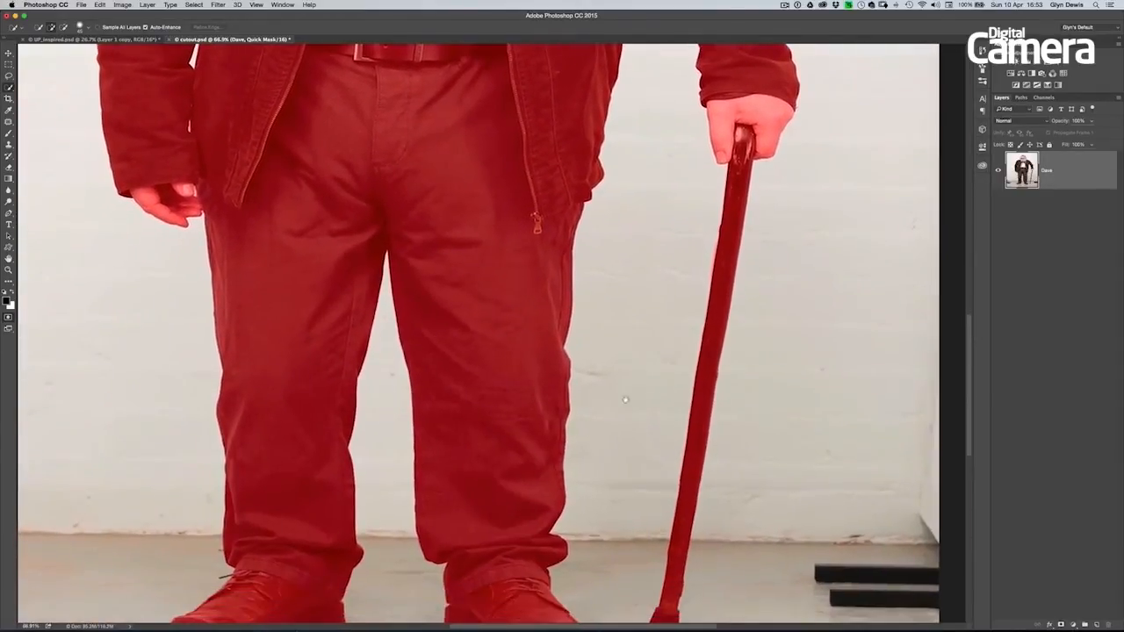
left_click_drag(625, 399, 655, 398)
left_click_drag(602, 328, 608, 364)
scroll(607, 365, "up", 5)
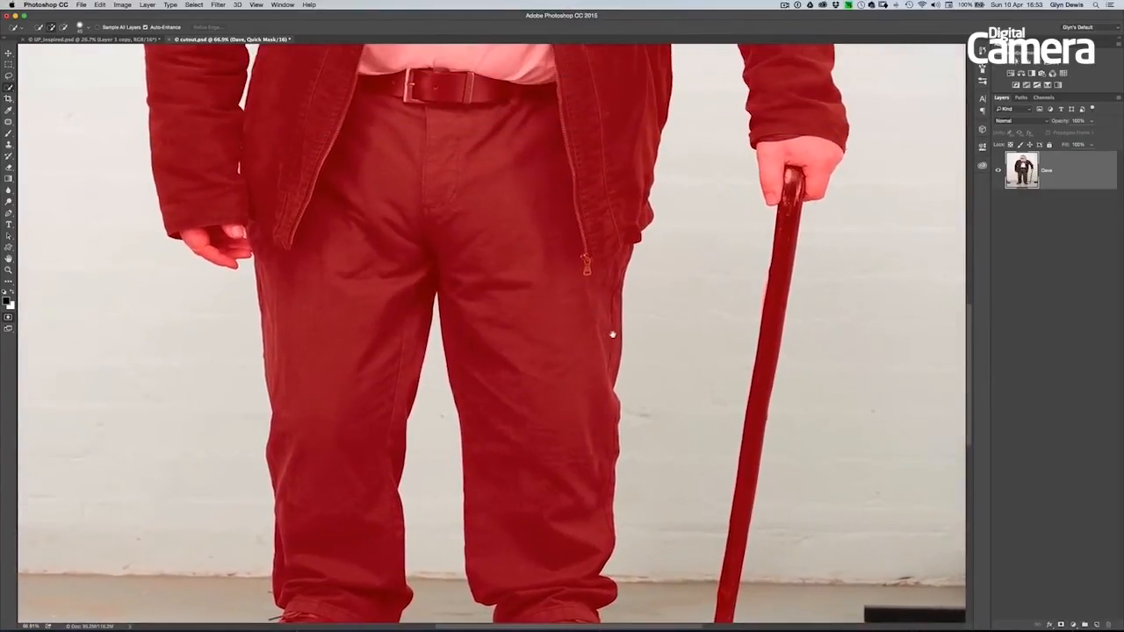
left_click_drag(672, 437, 663, 388)
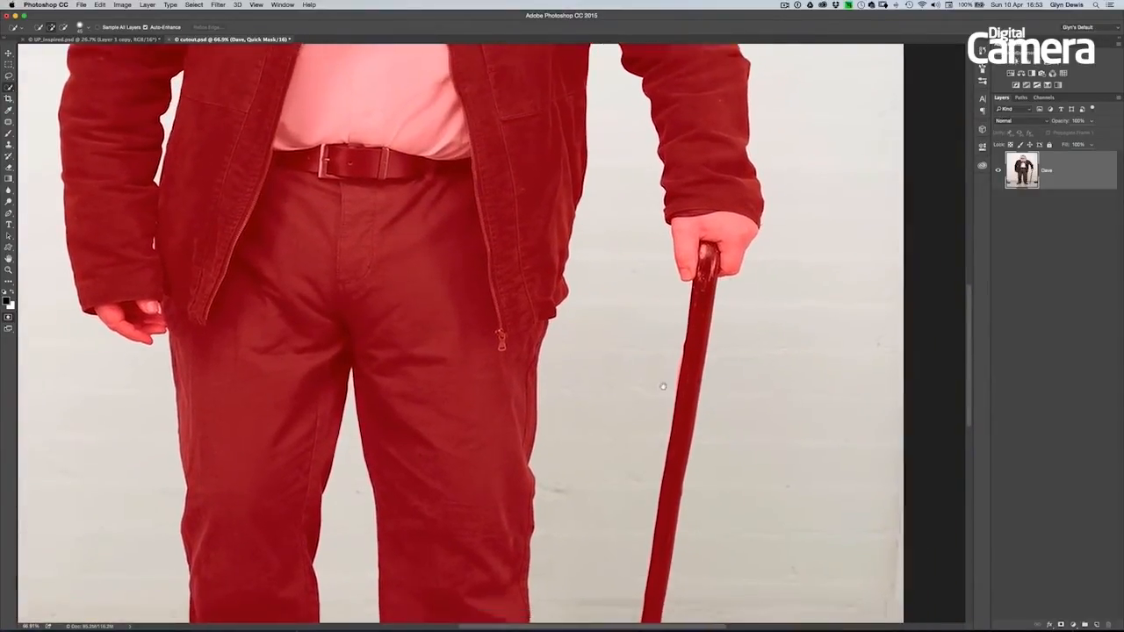
left_click_drag(680, 342, 696, 367)
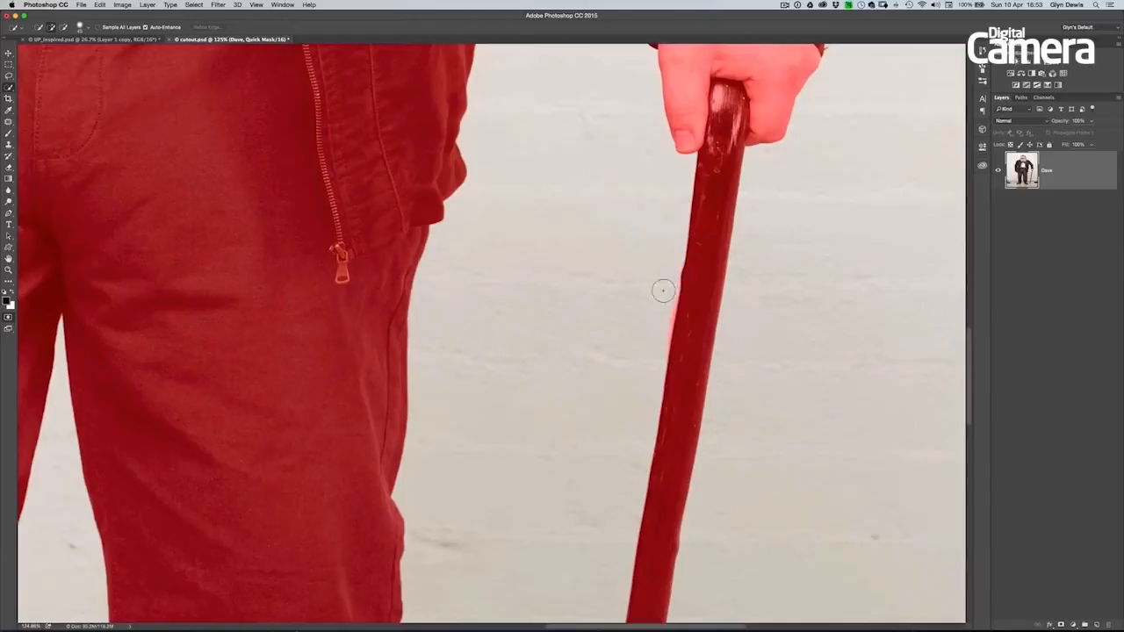
- Paint with a white brush to remove the mask spill along the upper edge of the cane's shaft
key("b")
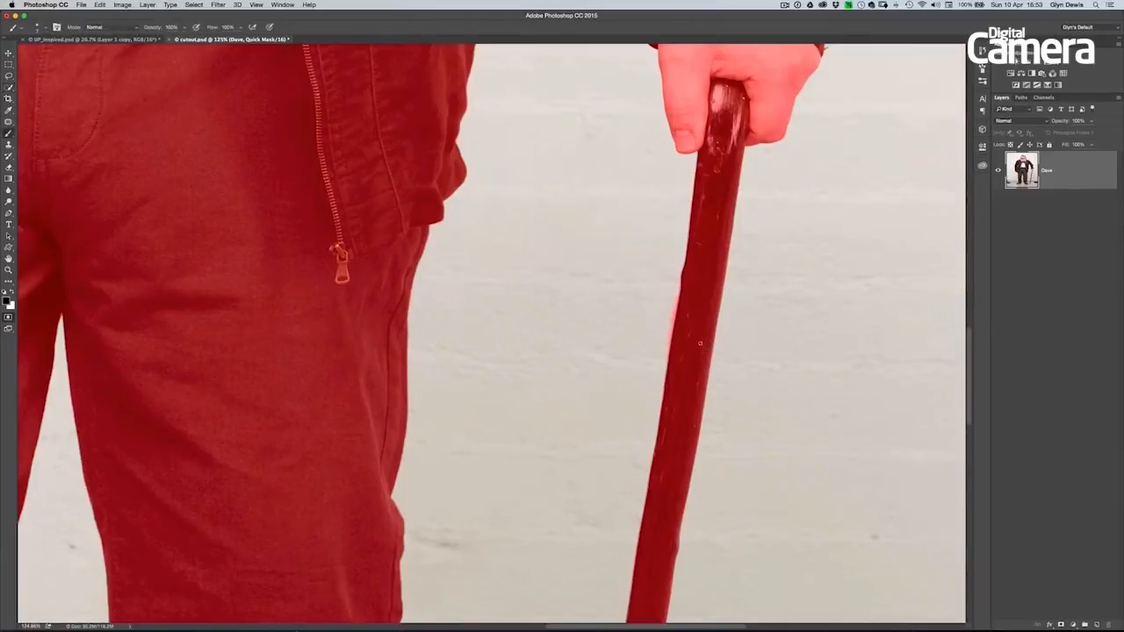
key("x")
key("bracketright")
left_click_drag(669, 296, 655, 387)
- Touch up the Quick Mask around the shoe and its loose lace end with a small brush
scroll(614, 368, "down", 10)
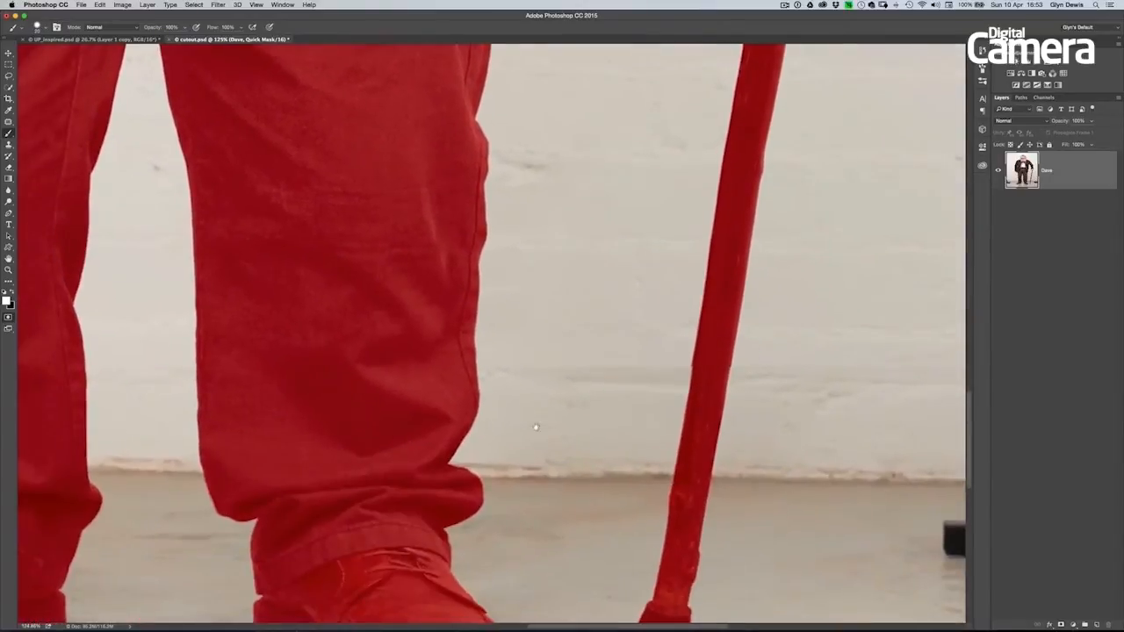
scroll(538, 415, "down", 10)
scroll(491, 371, "left", 3)
scroll(557, 363, "up", 3)
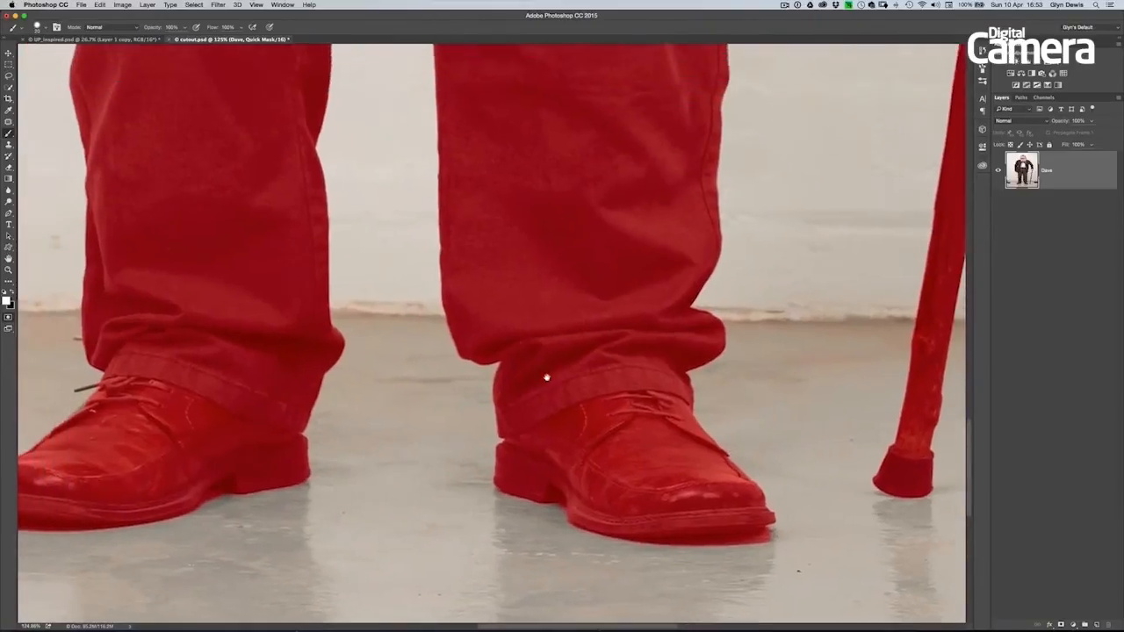
scroll(559, 380, "up", 10)
scroll(560, 351, "left", 4)
scroll(562, 328, "down", 10)
scroll(549, 334, "left", 4)
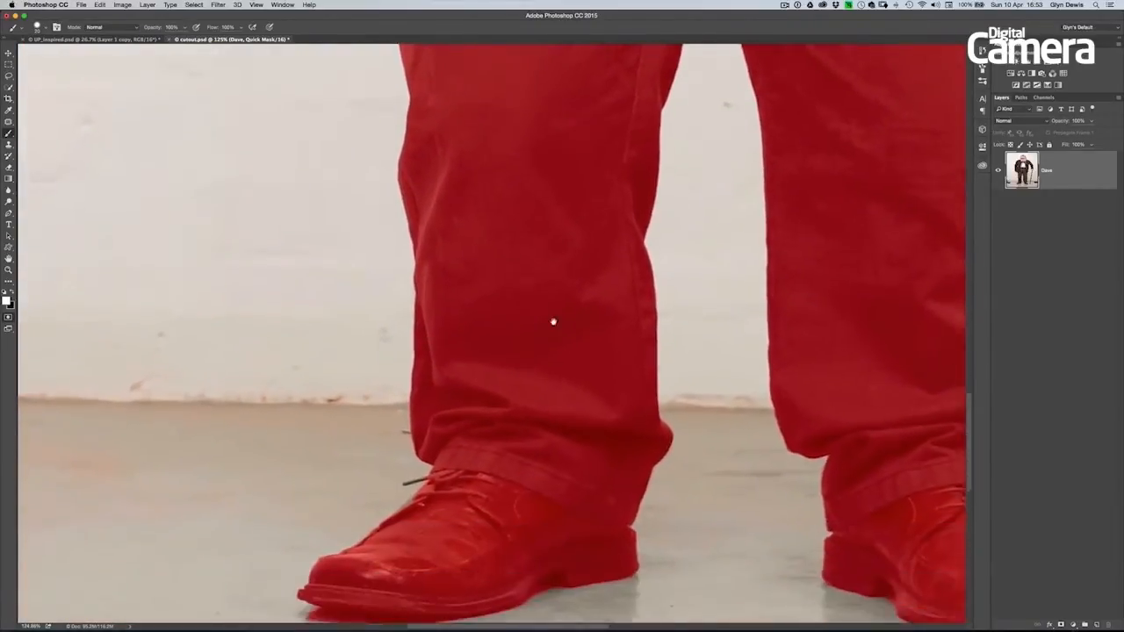
scroll(546, 335, "down", 3)
scroll(552, 344, "up", 5)
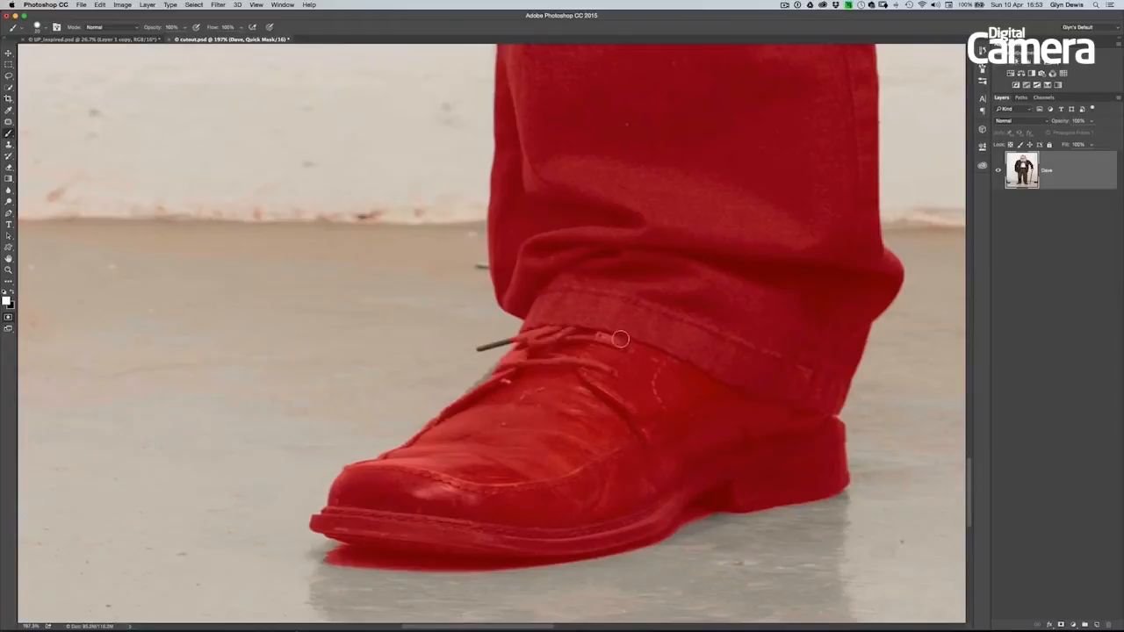
key("x")
key("x")
scroll(577, 302, "up", 3)
scroll(610, 356, "down", 3)
scroll(563, 313, "up", 10)
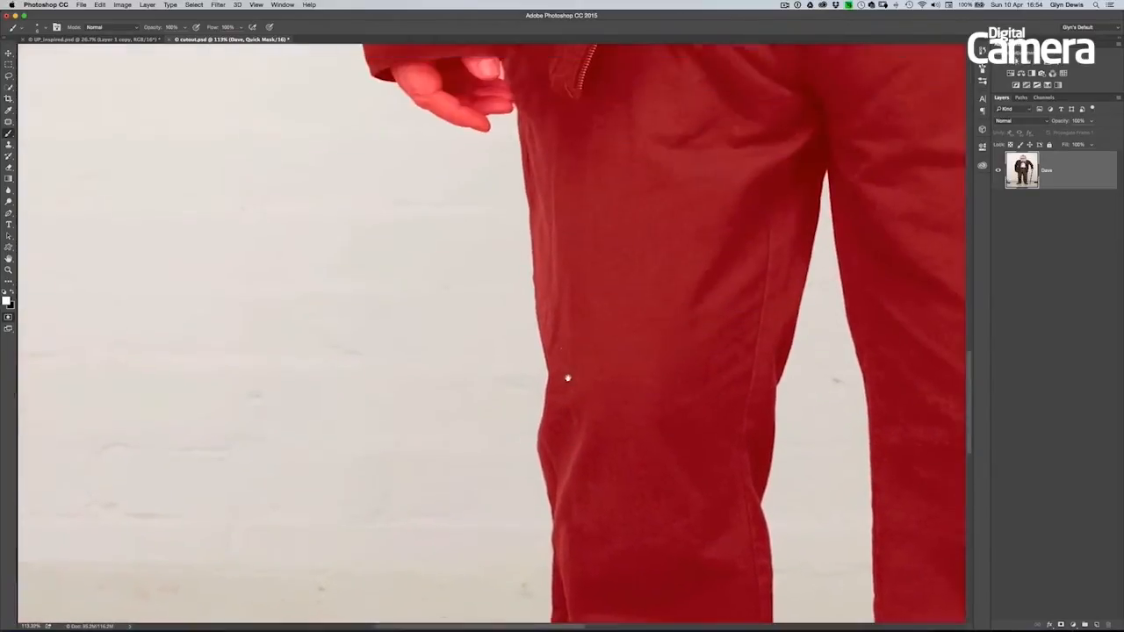
- Paint the mask away from the small background gap between the hanging hand's thumb and the trousers
scroll(543, 315, "up", 4)
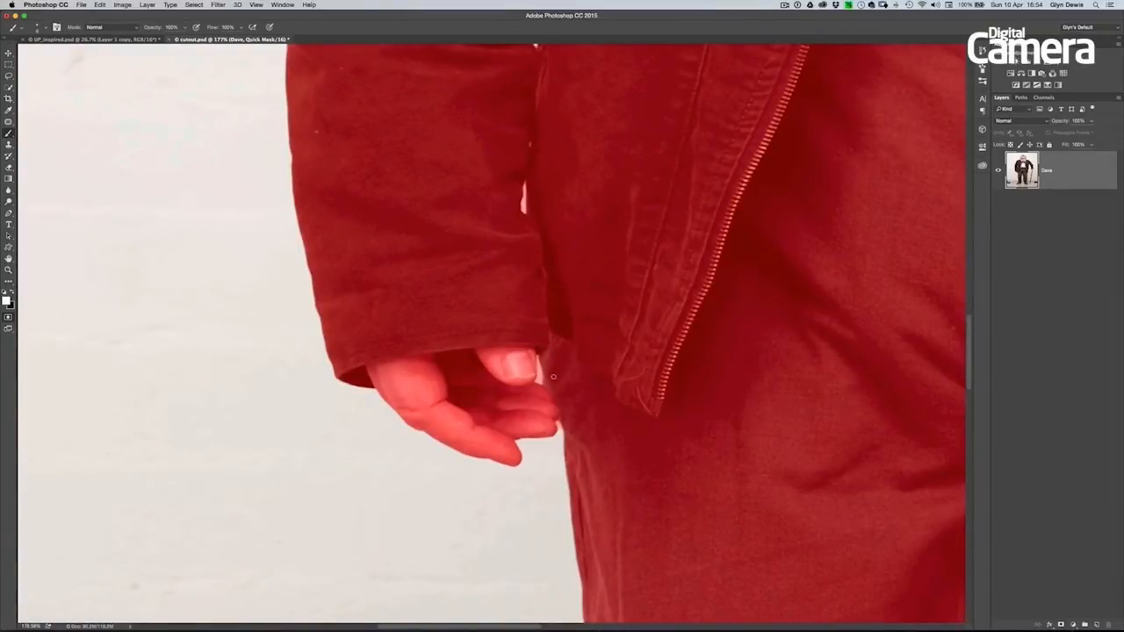
key("x")
key("x")
left_click(531, 356, "super")
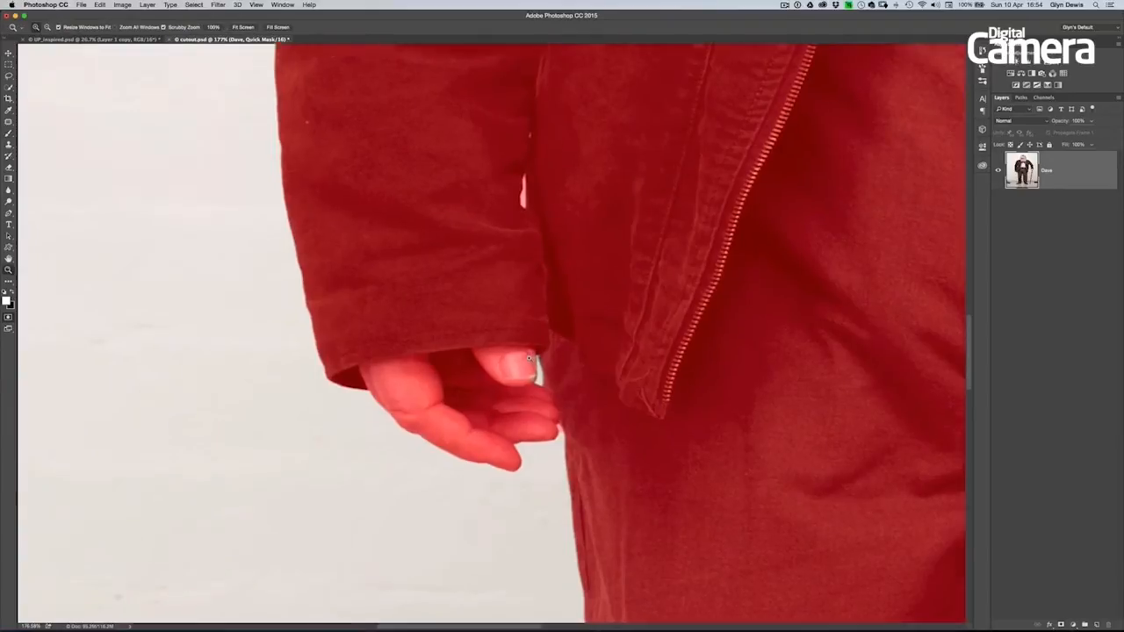
key("x")
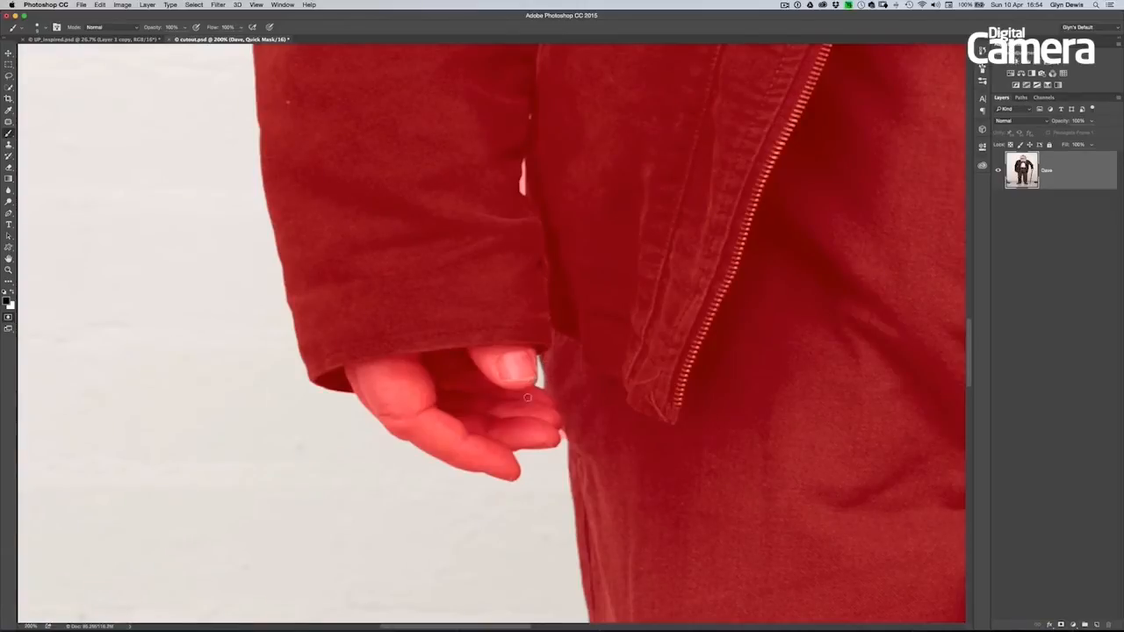
- Clean up the mask in the narrow gap between the lower sleeve and the jacket, using white and black brush strokes
scroll(529, 305, "up", 4)
key("x")
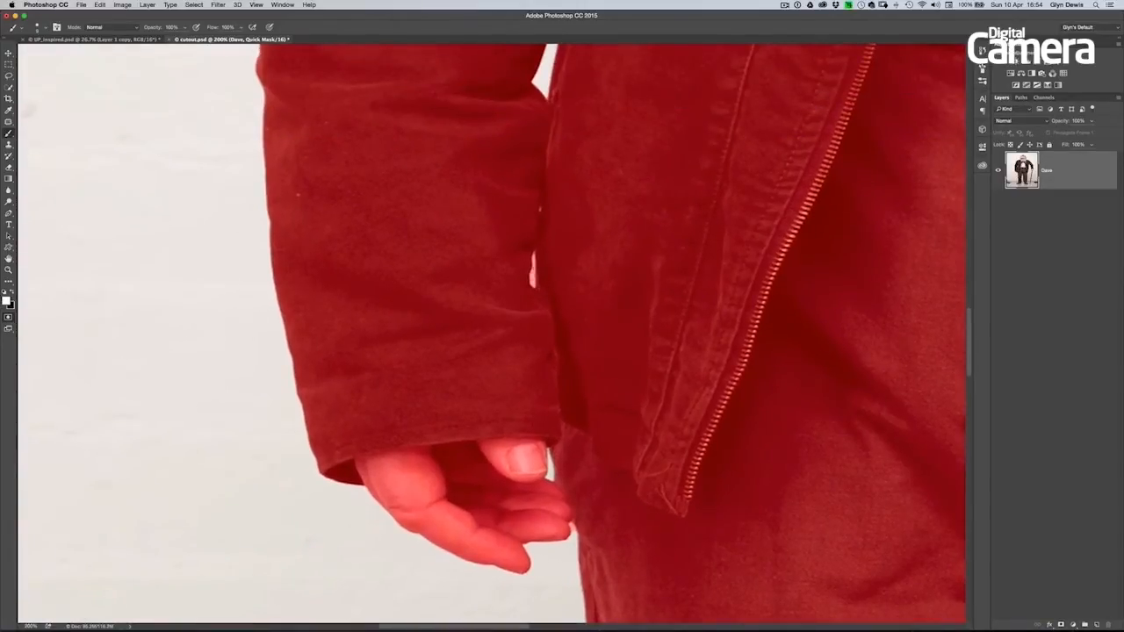
mouse_move(531, 254)
left_mouse_down()
mouse_move(532, 279)
mouse_move(525, 265)
left_mouse_up()
key("x")
left_click_drag(564, 293, 547, 286)
- Check the mask over the upper body and exit Quick Mask to turn it back into a selection
left_click_drag(569, 236, 496, 375)
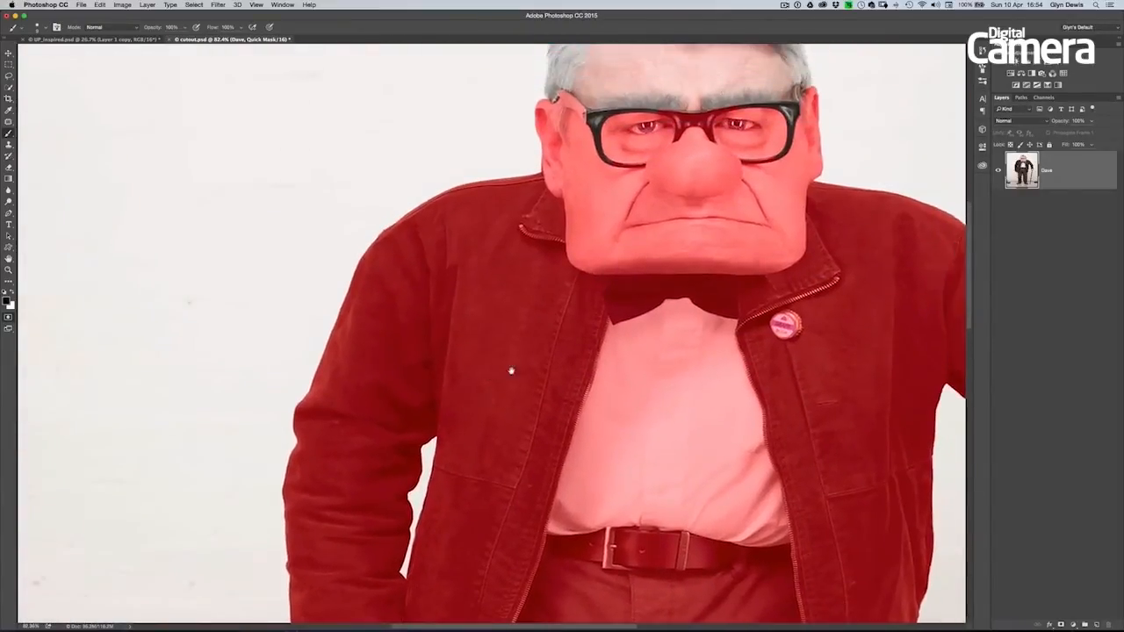
left_click_drag(568, 364, 562, 359)
left_click_drag(559, 412, 477, 371)
left_click_drag(555, 404, 532, 409)
key("q")
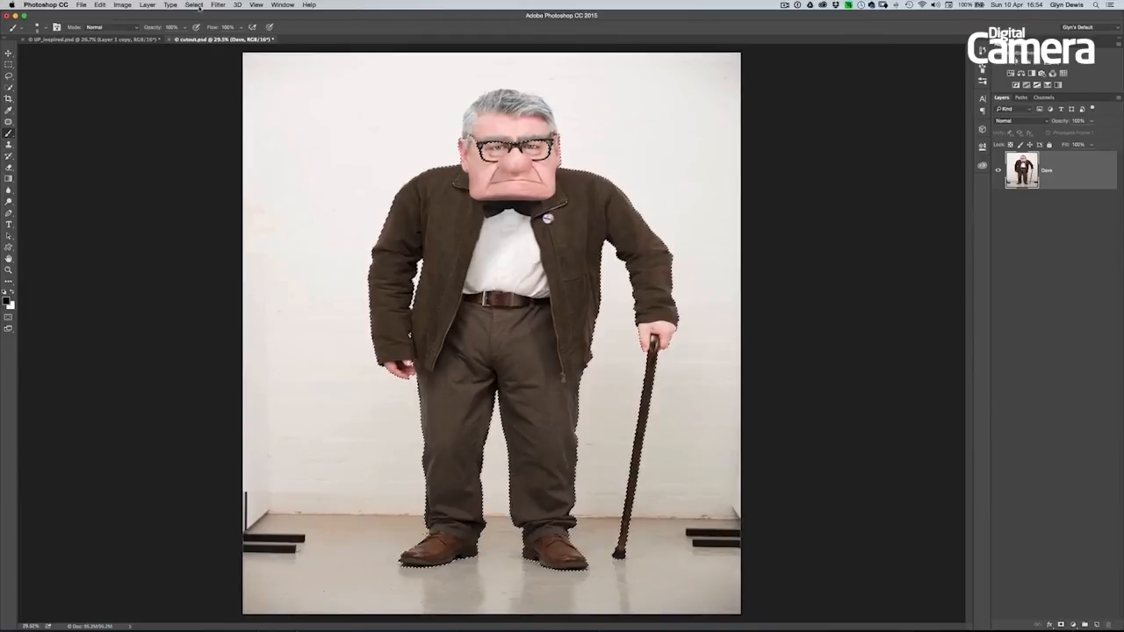
- Save the body selection as a new channel in cutout.psd and deselect it
left_click(194, 5)
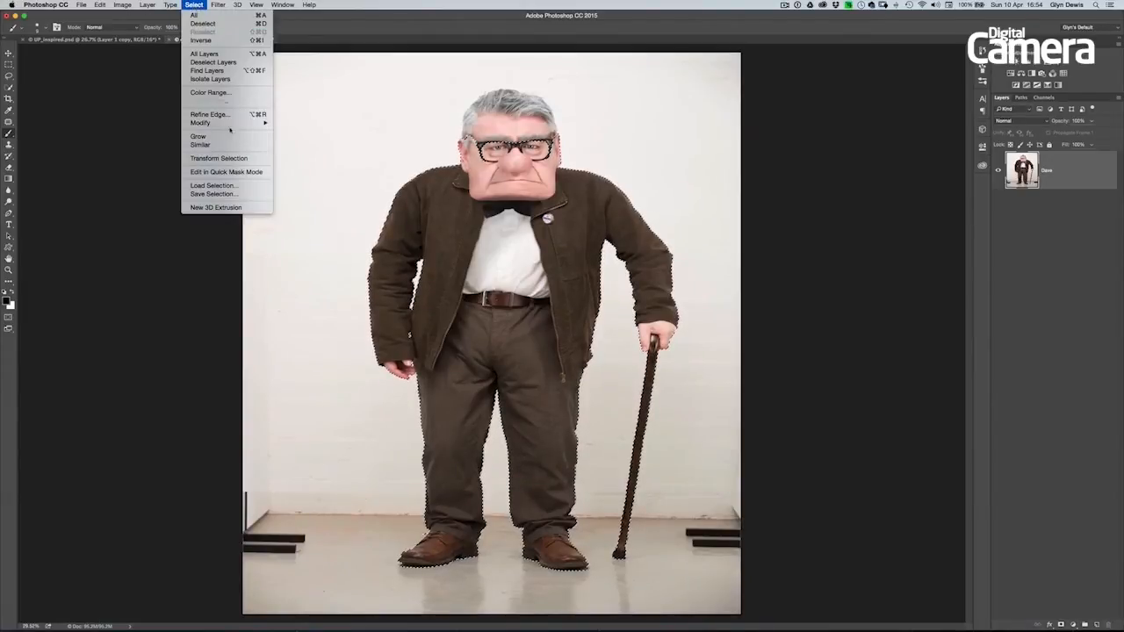
left_click(224, 195)
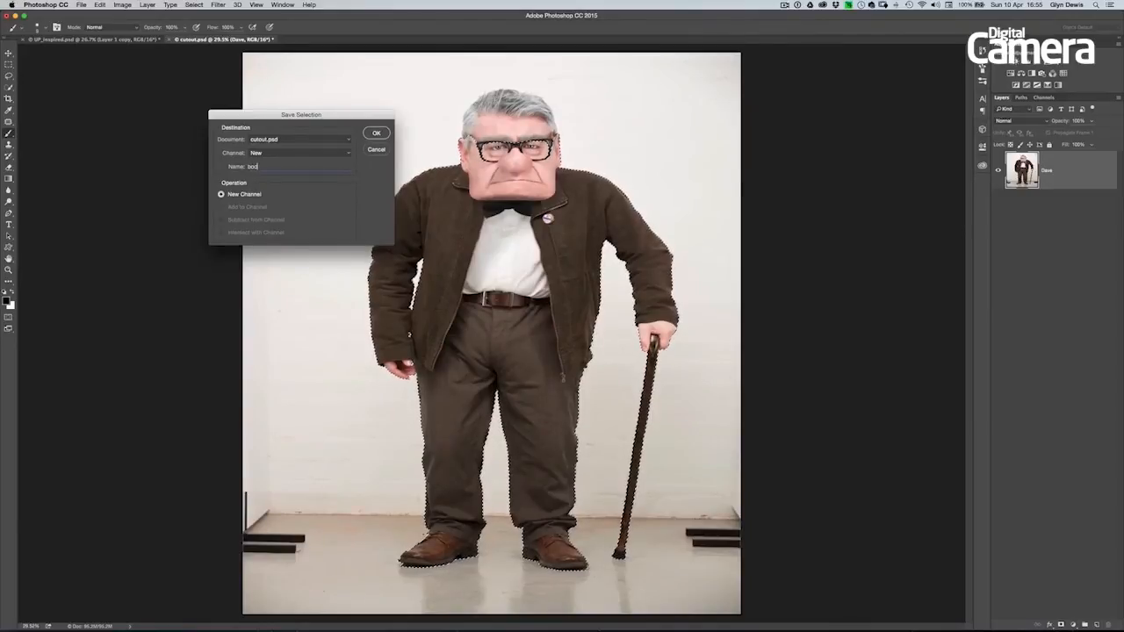
left_click(377, 132)
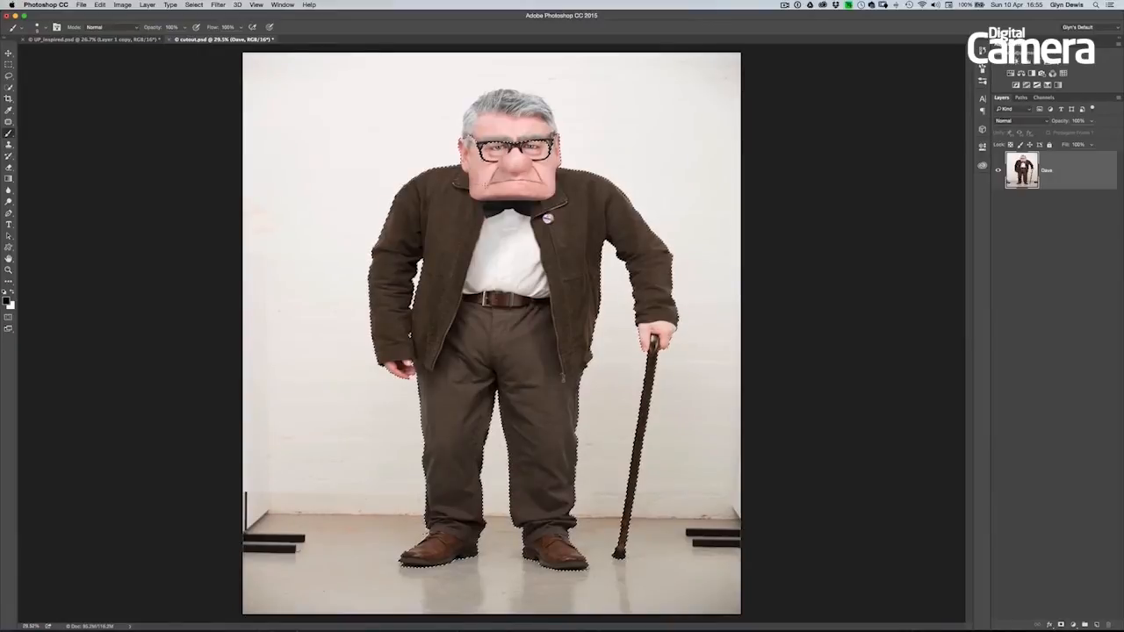
left_click(194, 4)
left_click(202, 24)
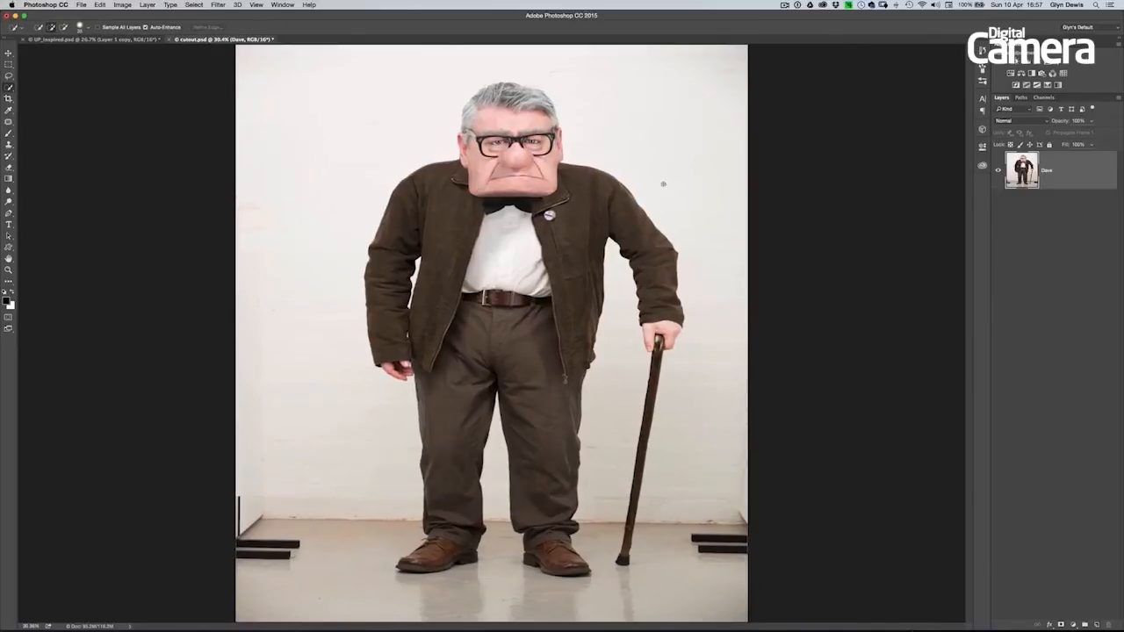
- Select the man's whole head, from the hair and ears down to the chin, with the Quick Selection tool
left_click_drag(525, 95, 562, 99)
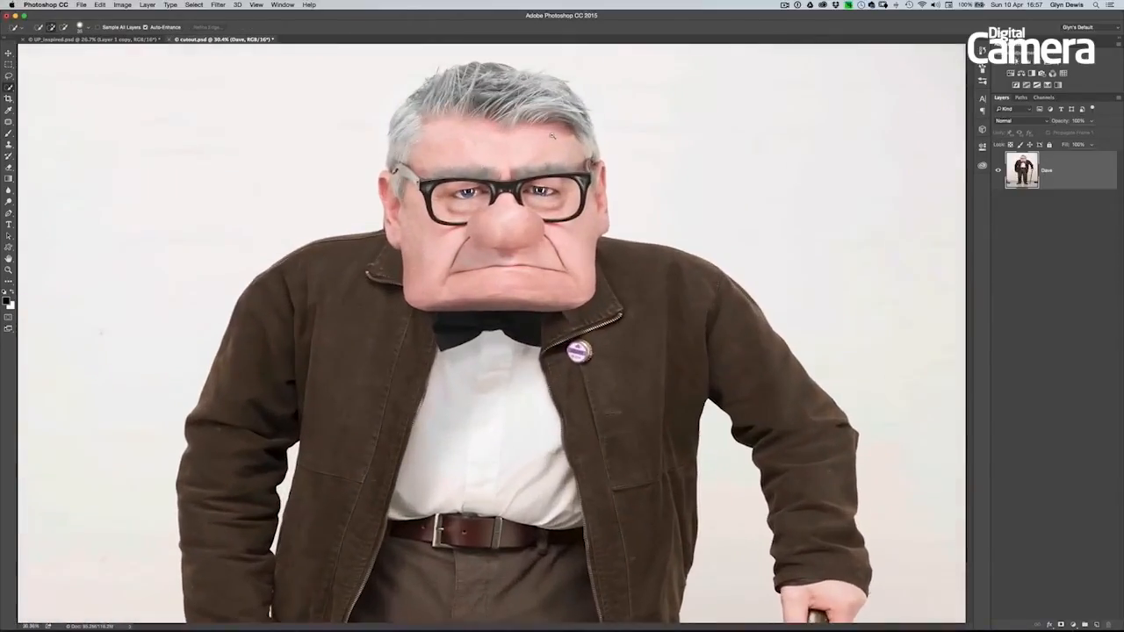
left_click_drag(524, 139, 560, 225)
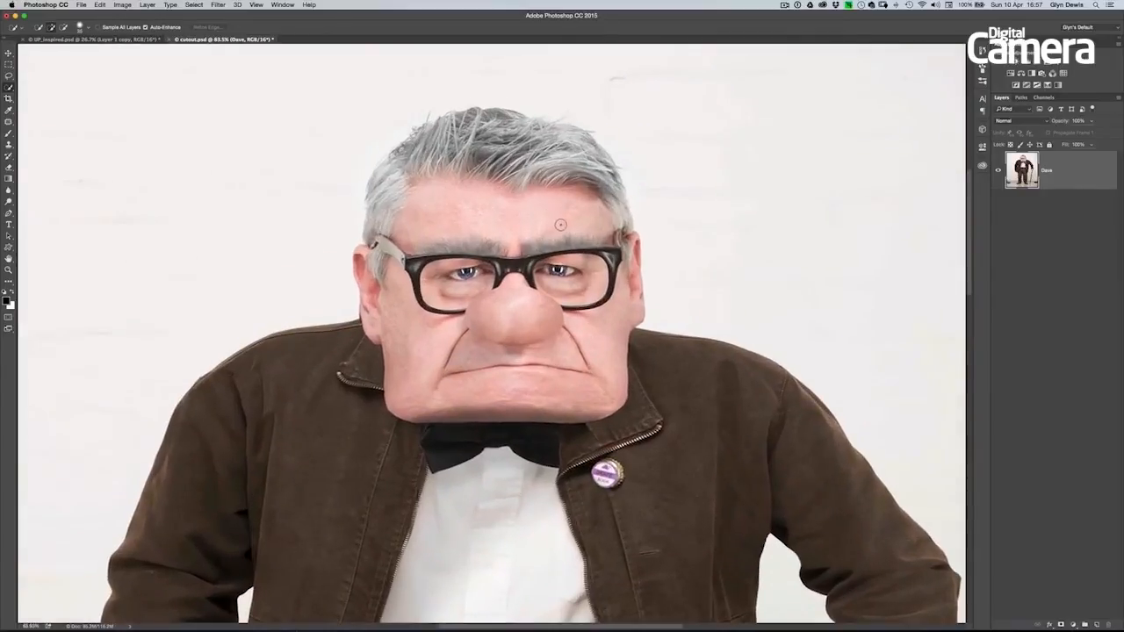
mouse_move(478, 151)
left_mouse_down()
mouse_move(518, 159)
mouse_move(589, 210)
mouse_move(594, 239)
mouse_move(628, 279)
mouse_move(627, 303)
mouse_move(439, 329)
left_mouse_up()
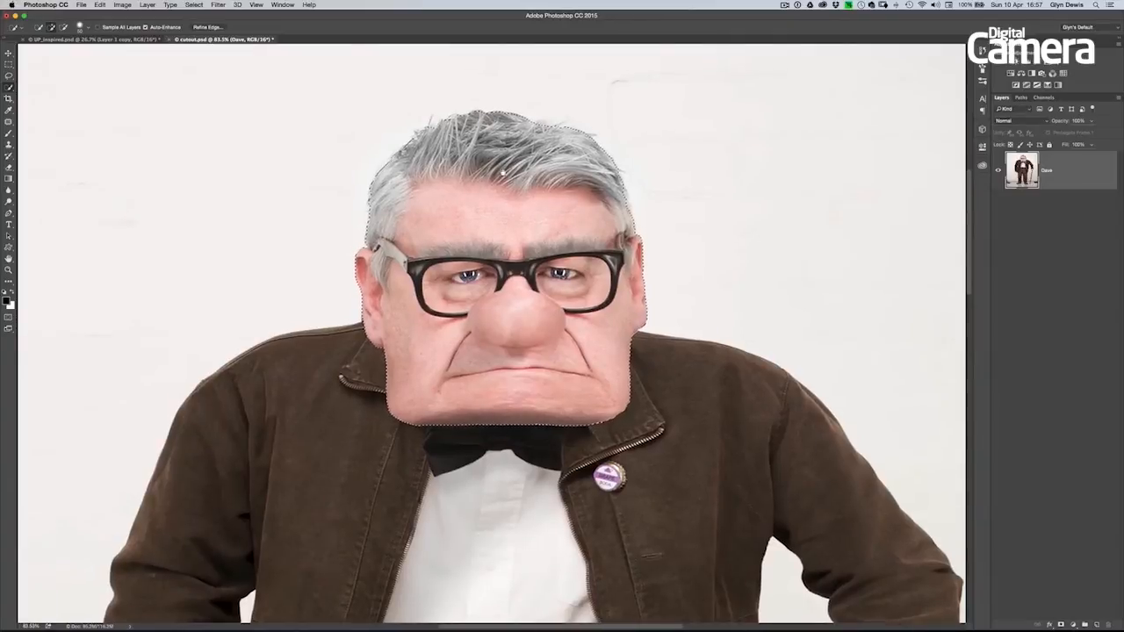
- Examine the head selection's outline closely along the hair, ears and jaw
left_click_drag(503, 173, 541, 213)
left_click_drag(463, 190, 502, 191)
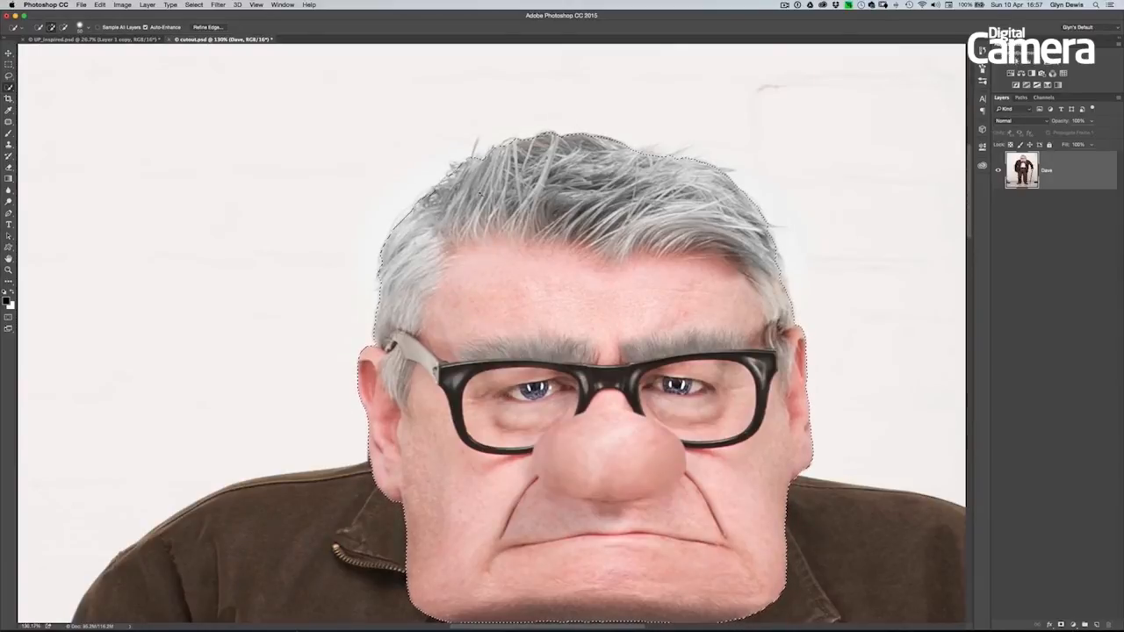
left_click_drag(481, 193, 516, 193)
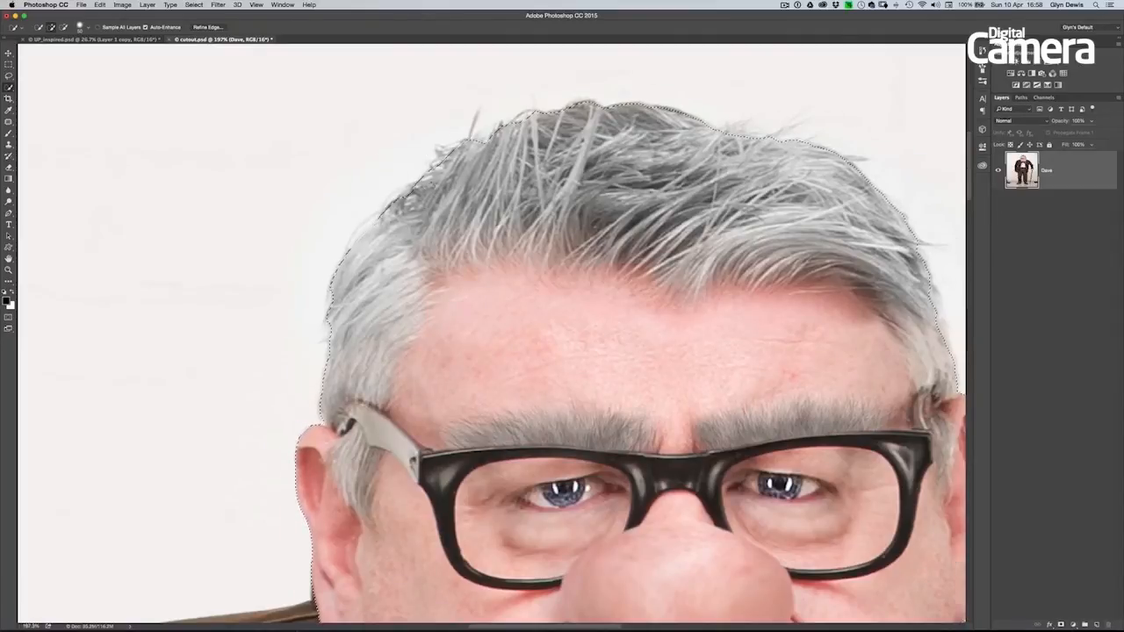
left_click_drag(422, 177, 491, 183)
left_click_drag(394, 232, 447, 265)
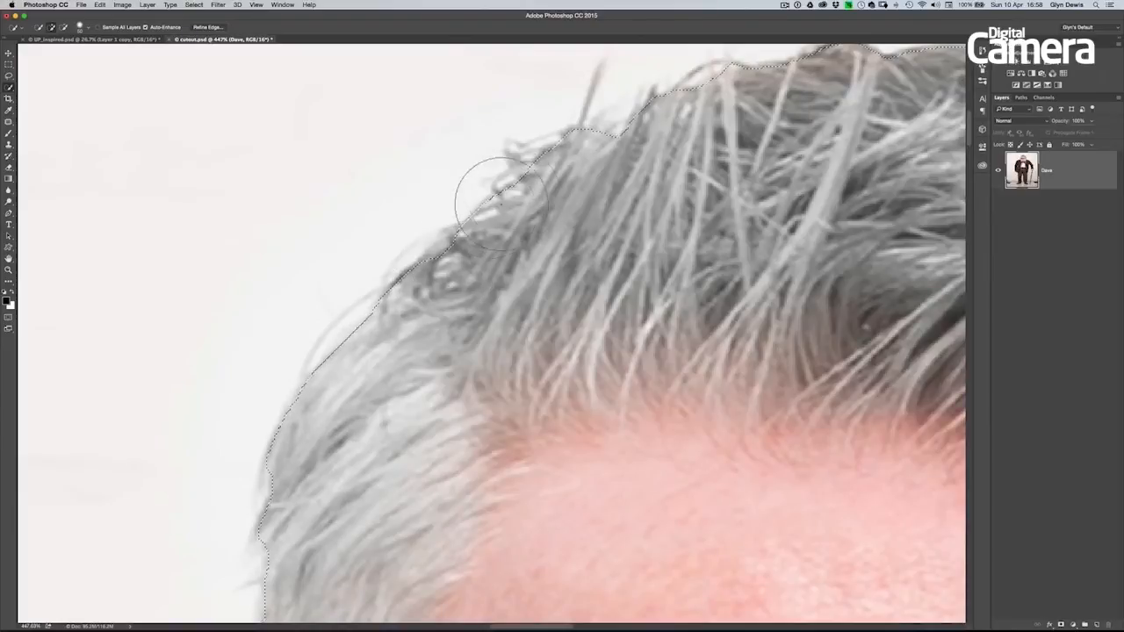
left_click_drag(518, 247, 440, 242)
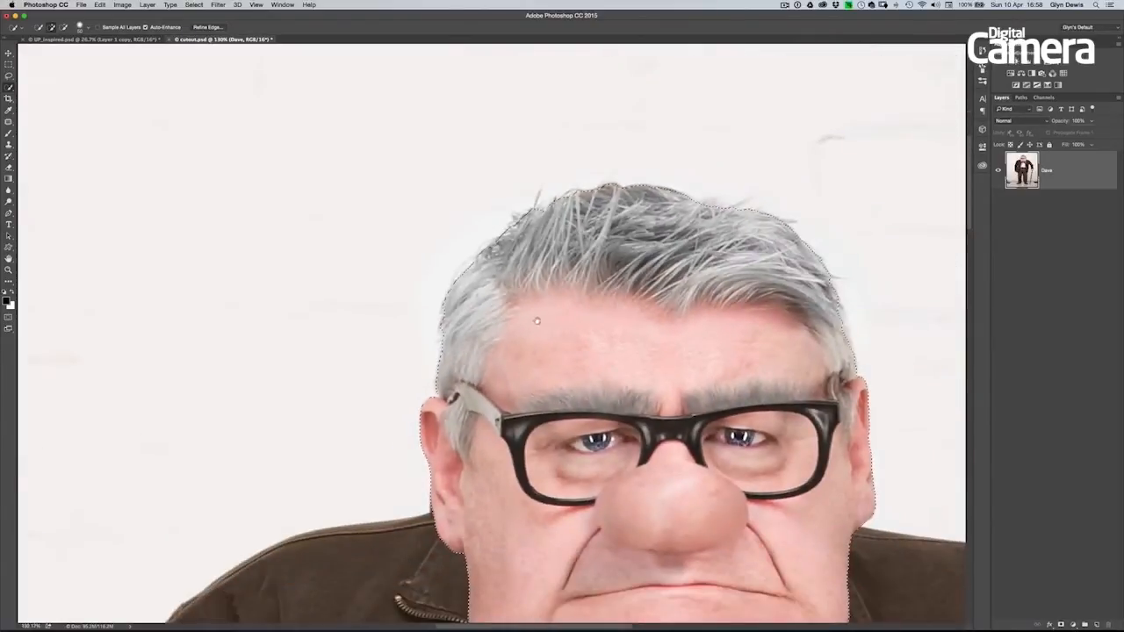
left_click_drag(537, 321, 503, 275)
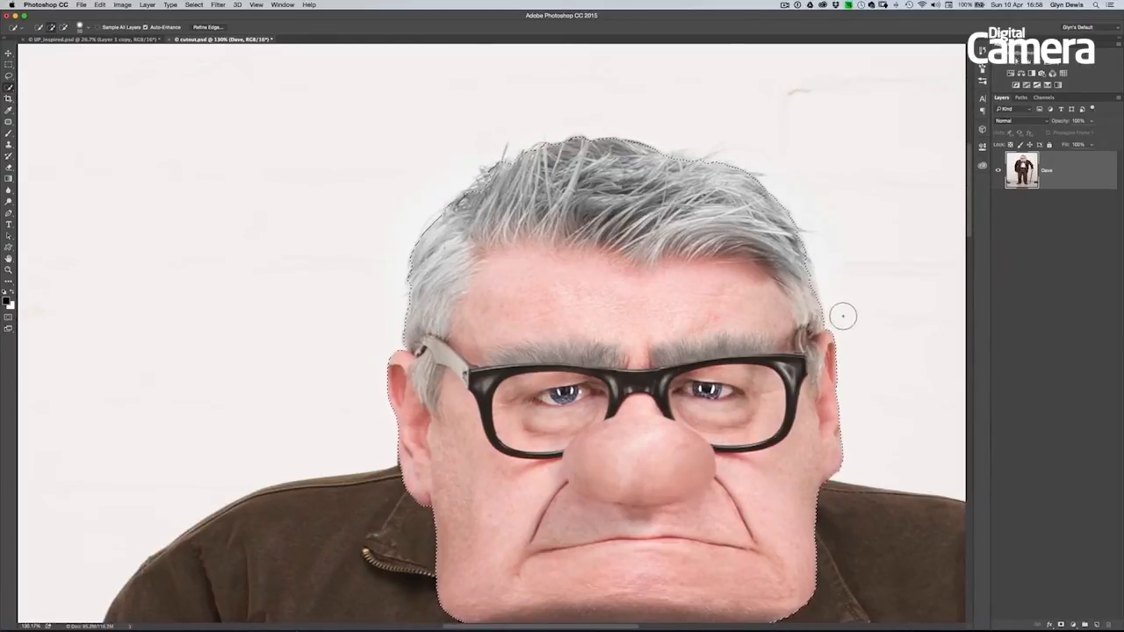
scroll(491, 352, "right", 5)
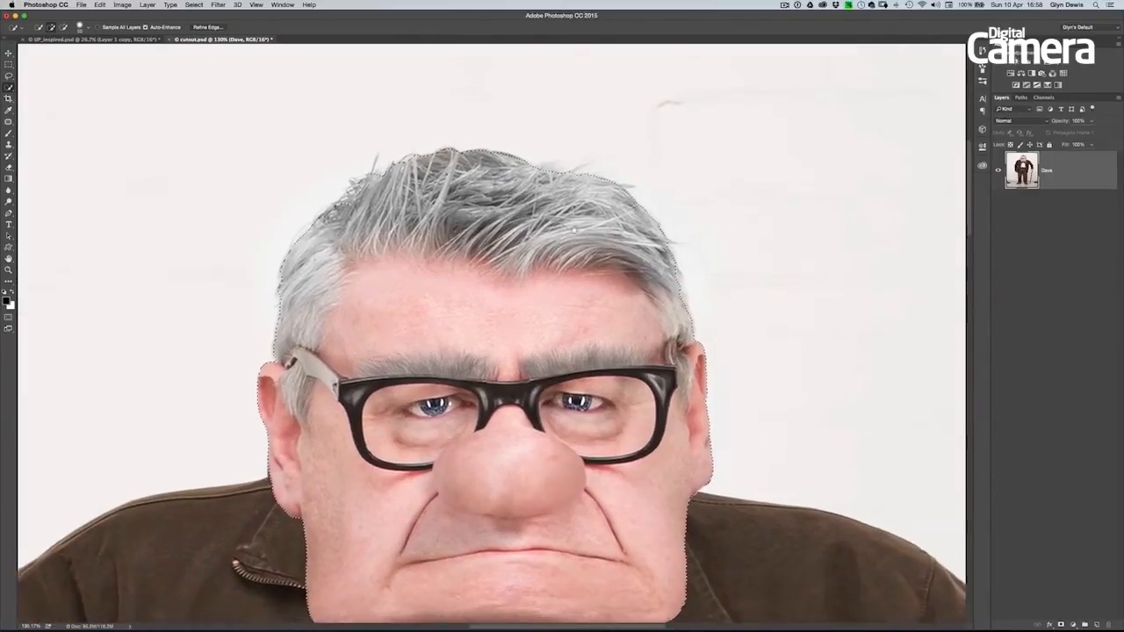
scroll(575, 230, "down", 3)
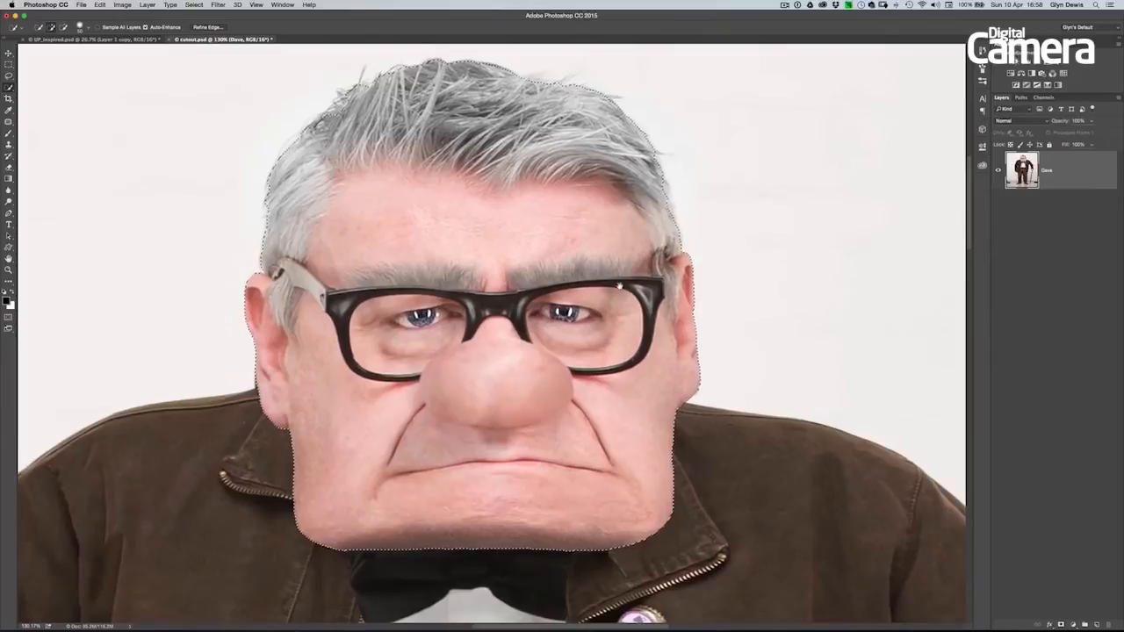
scroll(619, 286, "left", 3)
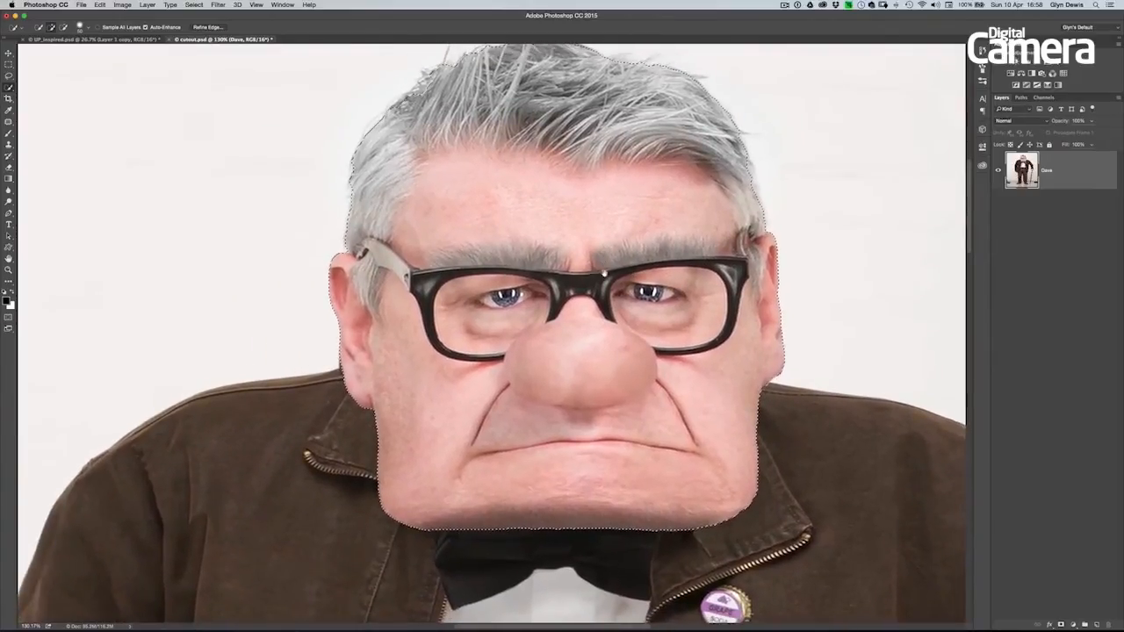
scroll(604, 273, "down", 3)
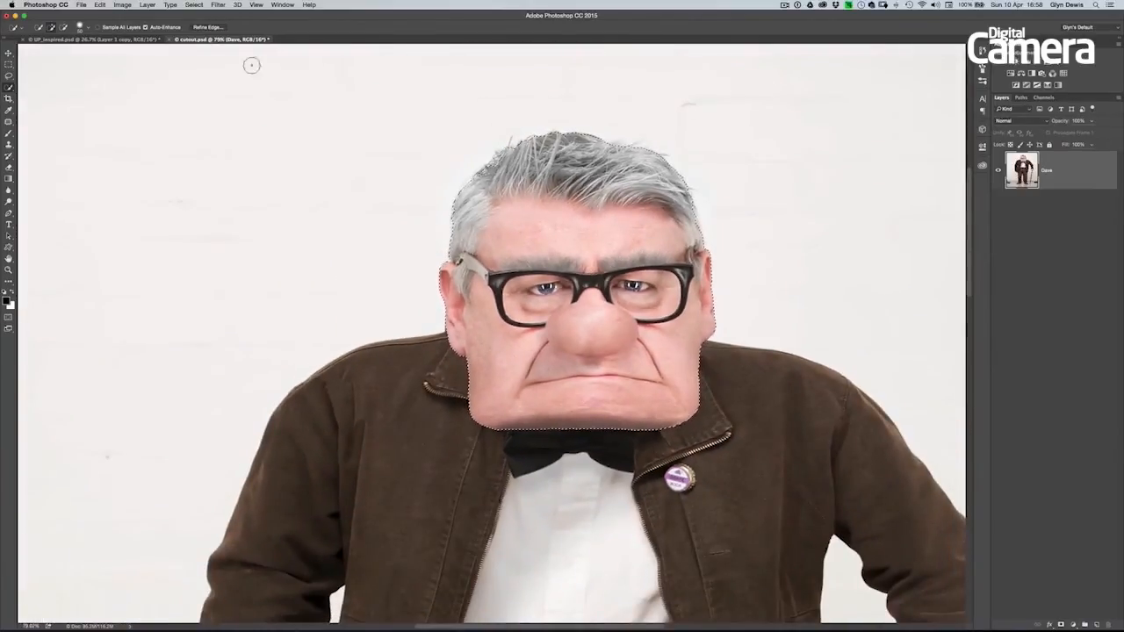
- Start Refine Edge on the head selection and preview the cutout on white
left_click(208, 27)
left_click_drag(806, 148, 877, 141)
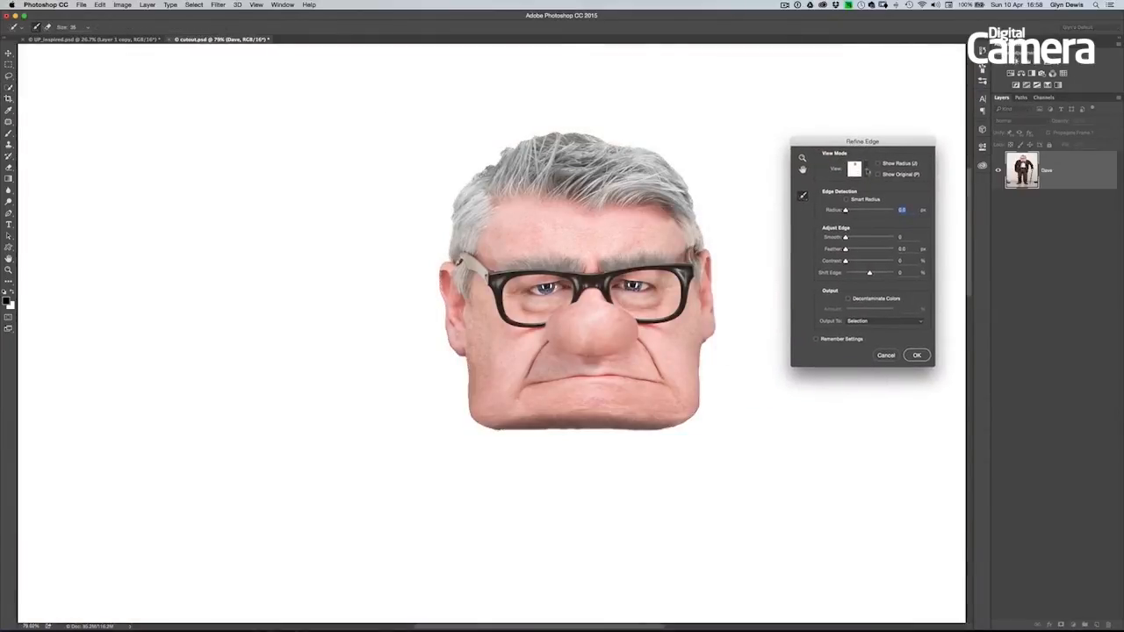
left_click(867, 169)
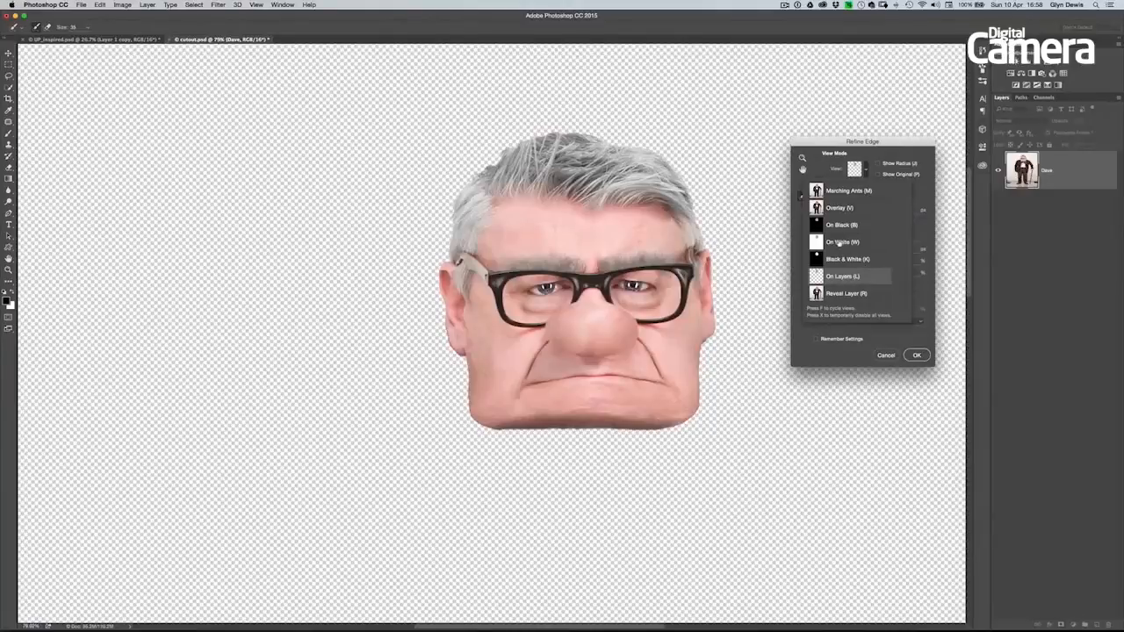
left_click(840, 243)
left_click(887, 154)
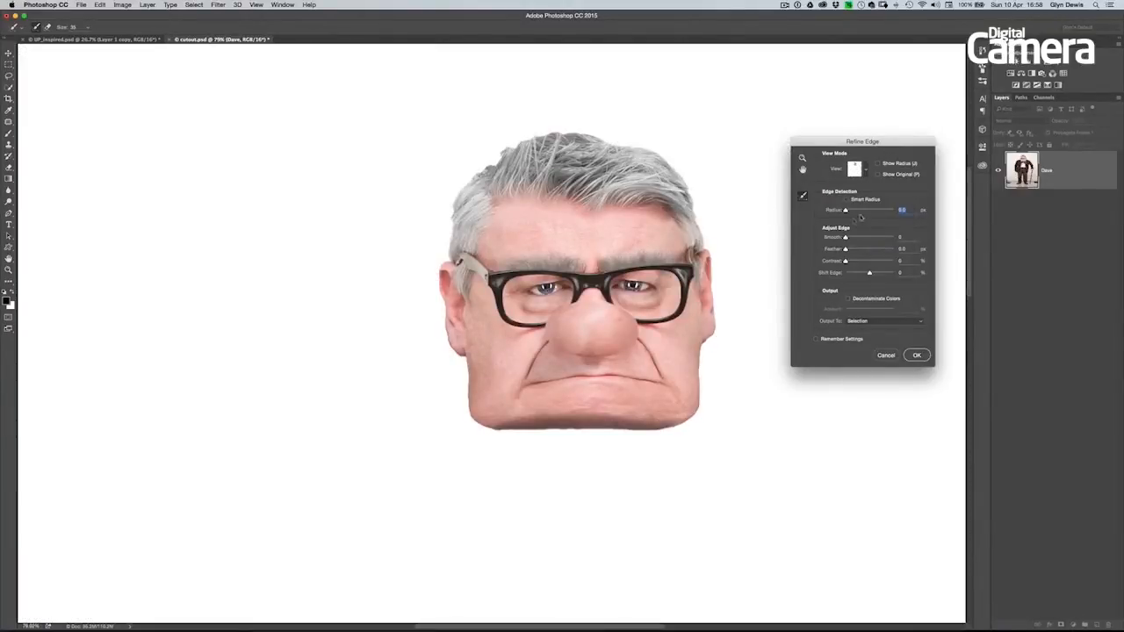
- Enable Smart Radius for the head's edge detection and set the radius to 3.9 px
left_click_drag(846, 211, 852, 213)
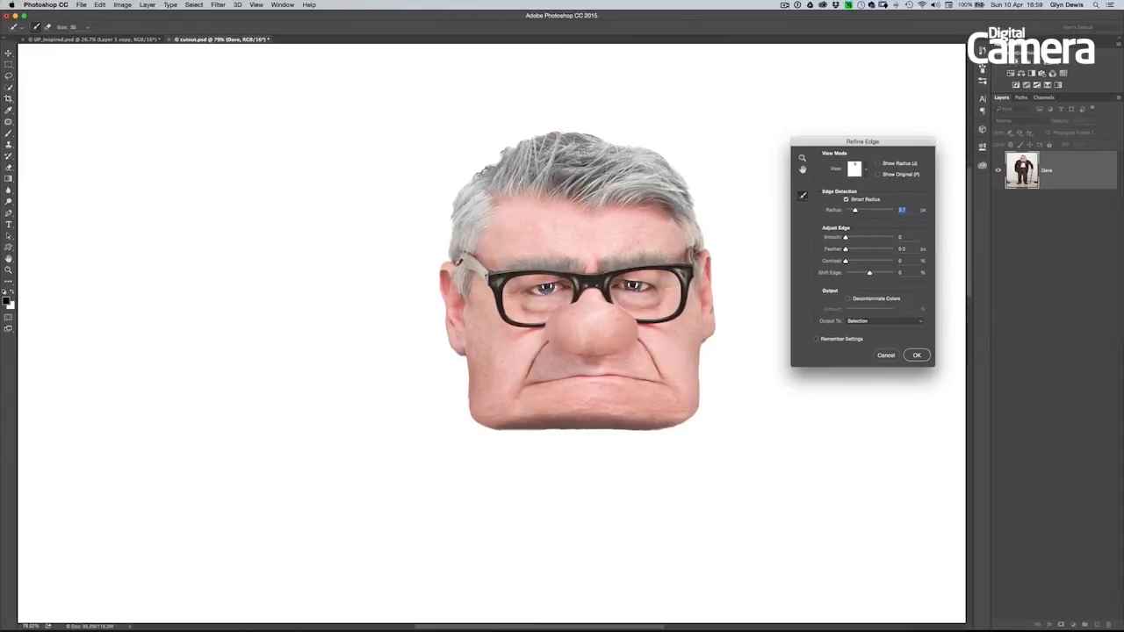
left_click_drag(659, 172, 748, 204)
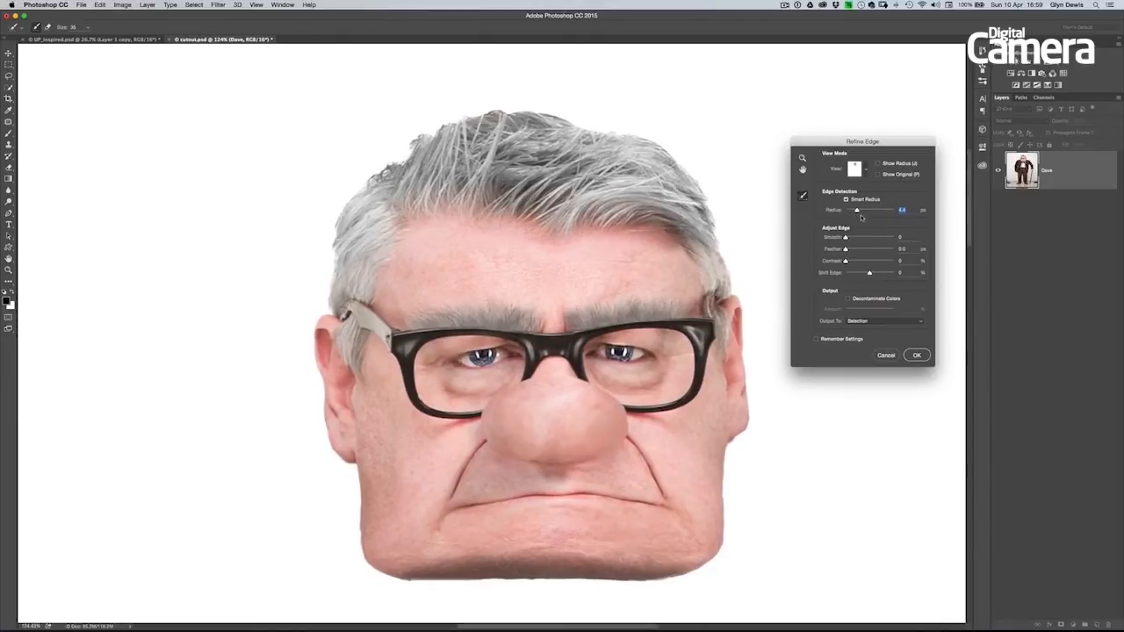
left_click_drag(863, 213, 871, 215)
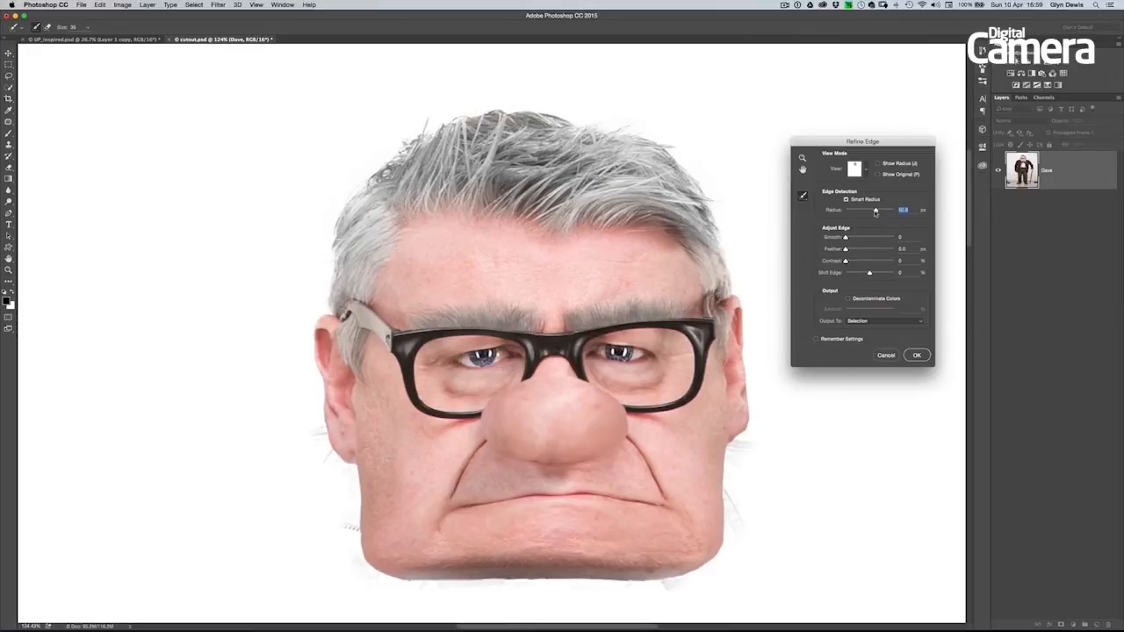
left_click_drag(866, 209, 858, 210)
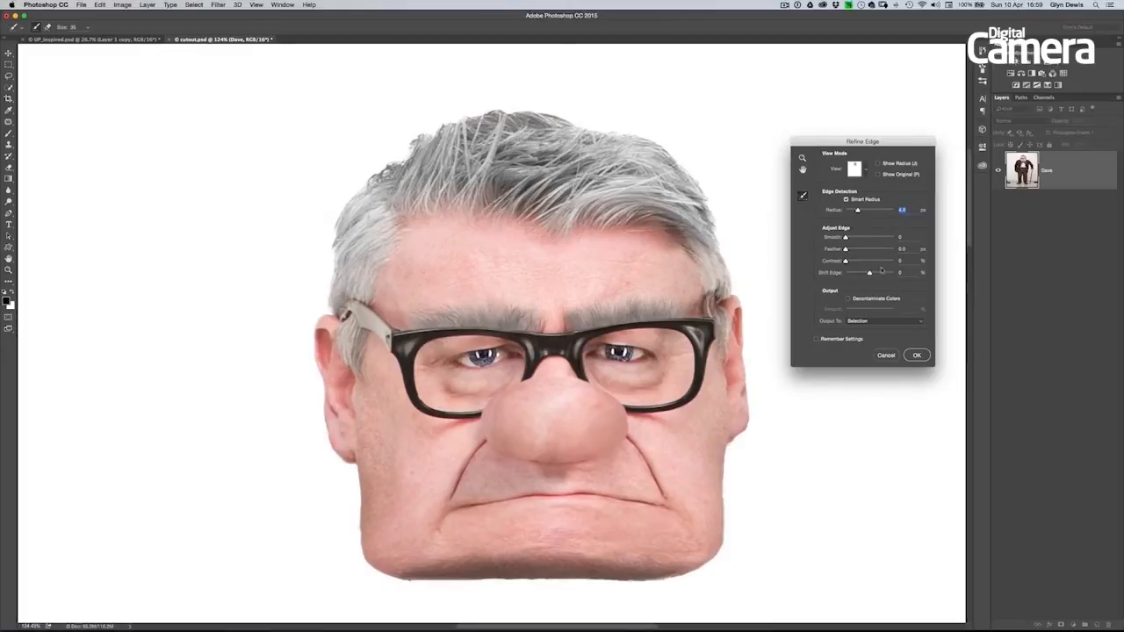
left_click_drag(857, 211, 857, 211)
left_click(635, 245, "alt")
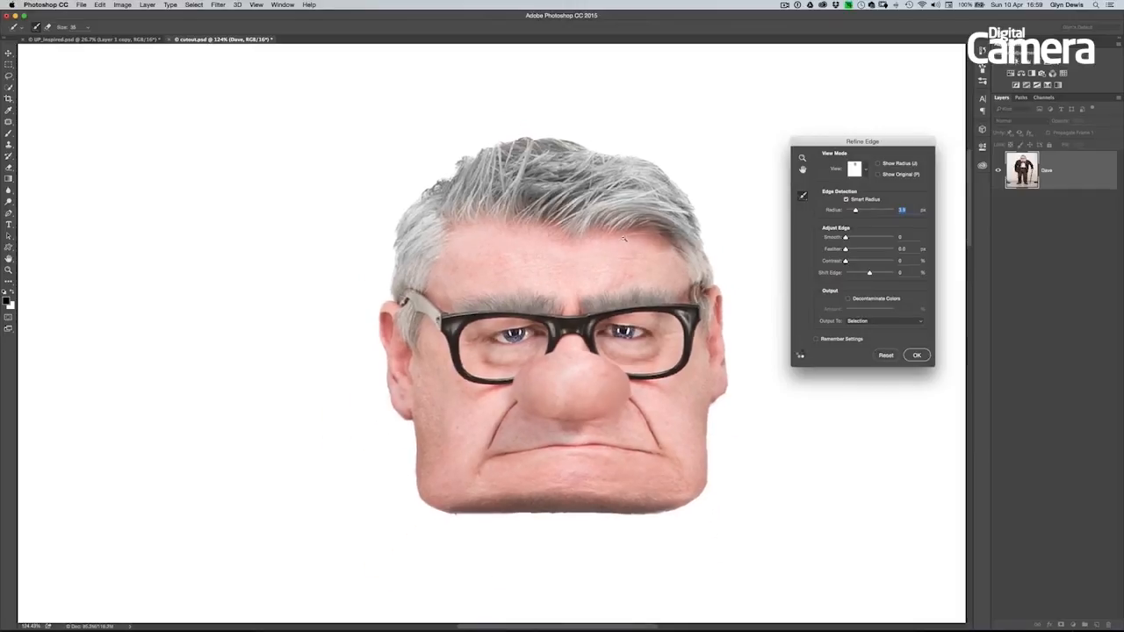
- Recover the fine hair strands by painting along the hair's outer edge with the Refine Radius tool at brush size 40
left_click(803, 197)
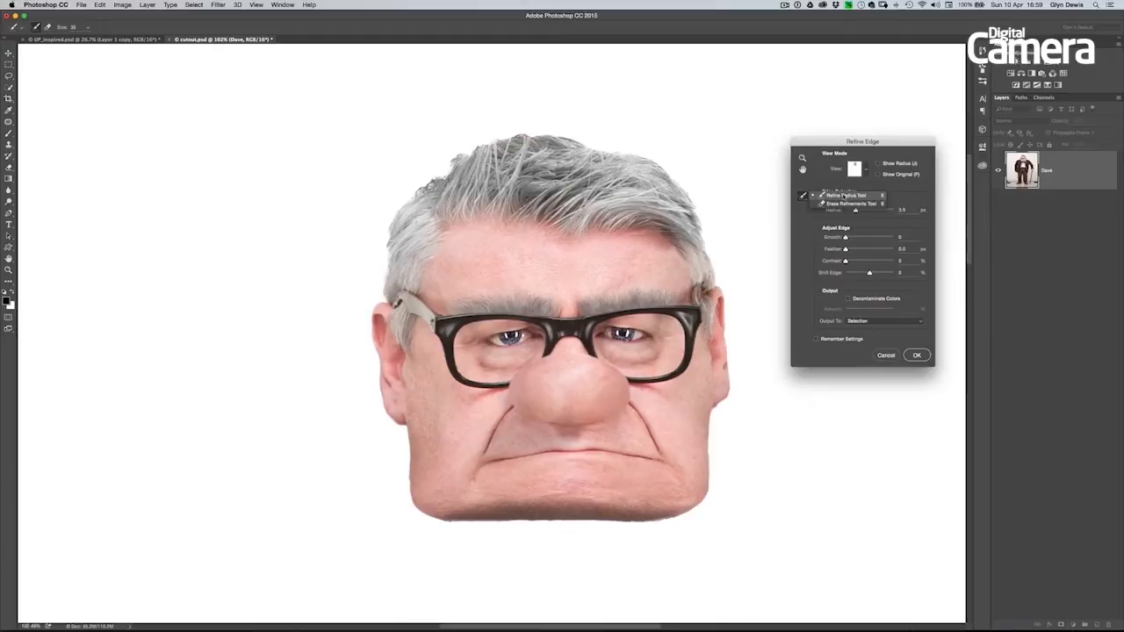
left_click(843, 195)
left_click(845, 199)
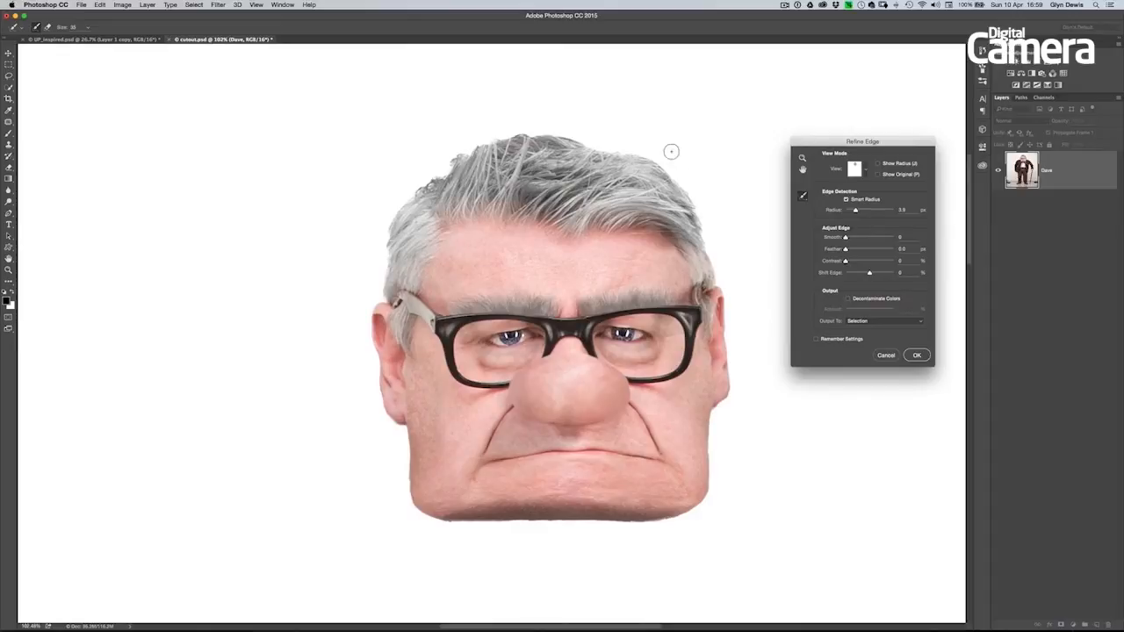
key("bracketright")
key("bracketright")
key("bracketright")
key("bracketleft")
key("bracketleft")
key("bracketright")
left_click_drag(560, 129, 650, 155)
mouse_move(661, 160)
left_mouse_down()
mouse_move(700, 195)
mouse_move(720, 269)
mouse_move(701, 216)
mouse_move(642, 148)
mouse_move(513, 131)
mouse_move(483, 137)
mouse_move(430, 180)
mouse_move(466, 142)
mouse_move(408, 188)
mouse_move(386, 233)
mouse_move(383, 298)
mouse_move(392, 225)
mouse_move(464, 142)
mouse_move(512, 125)
mouse_move(637, 149)
left_mouse_up()
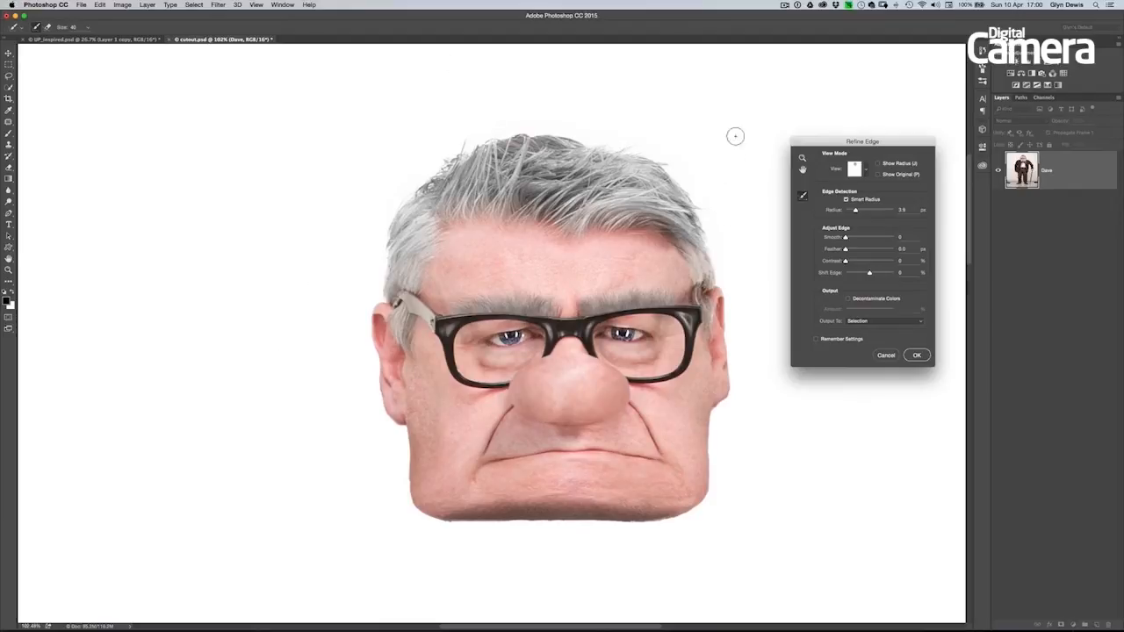
- Preview the refined selection as Black & White, and set its edge contrast to 21% and feather to 0.5 px
left_click(867, 171)
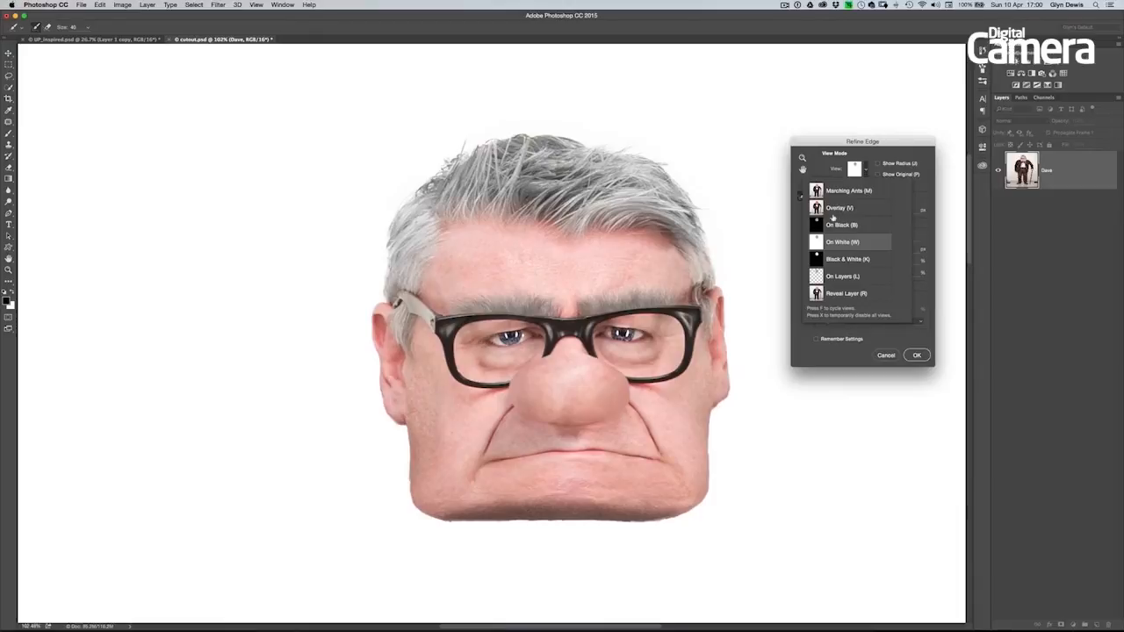
left_click(842, 260)
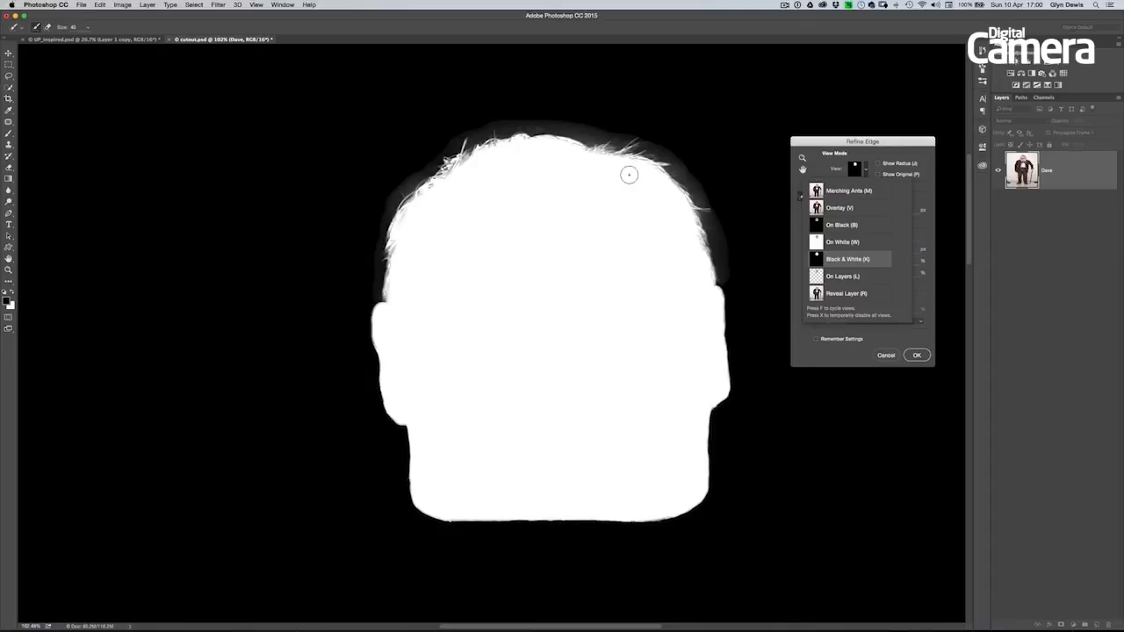
left_click(899, 146)
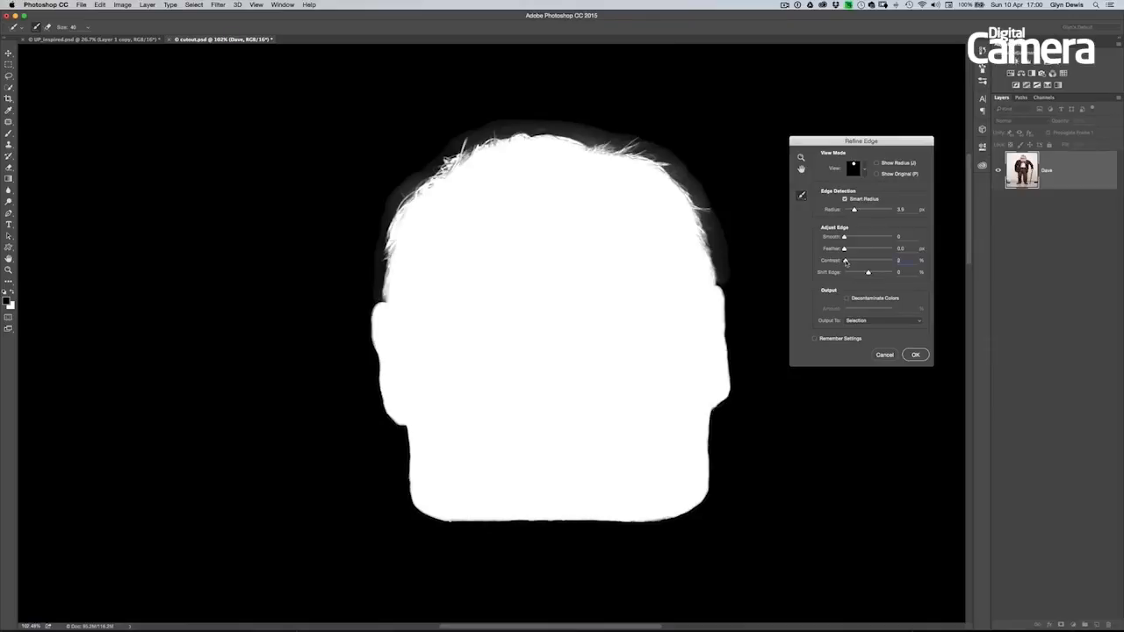
left_click_drag(850, 263, 851, 264)
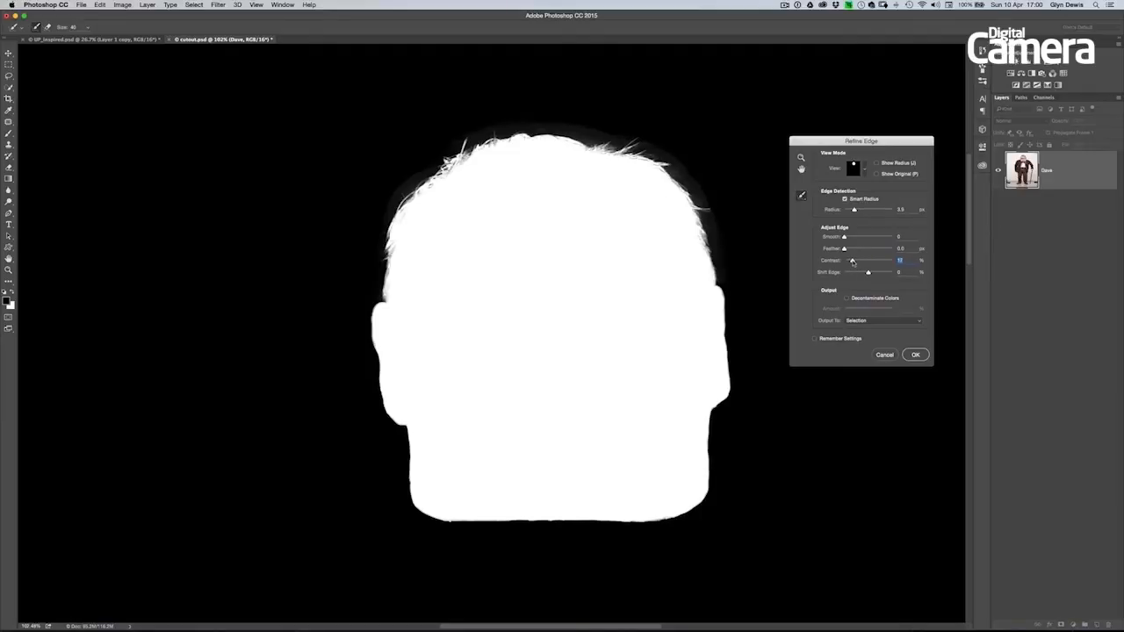
left_click_drag(855, 263, 855, 262)
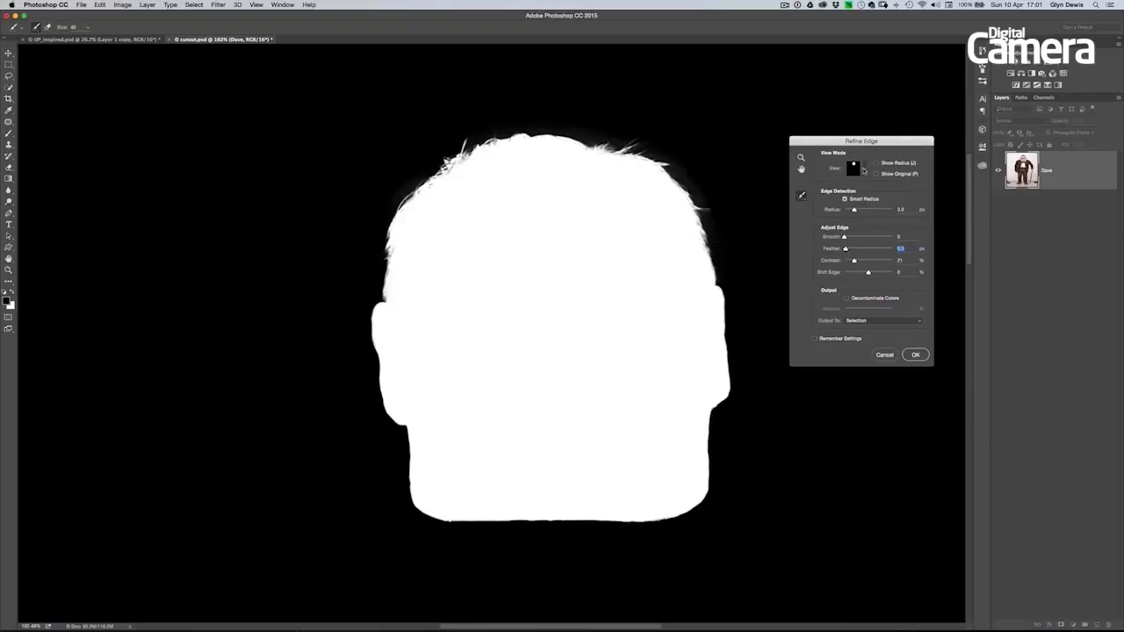
- Preview the refined head cutout on white and output the Refine Edge result as a selection
left_click(864, 170)
left_click(838, 242)
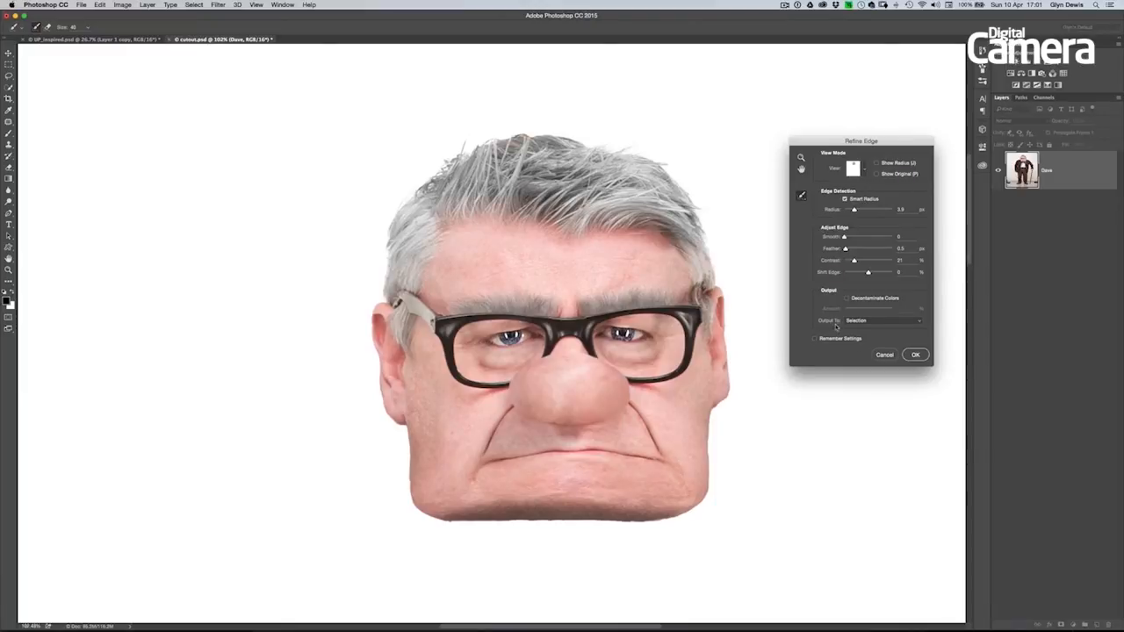
left_click(873, 321)
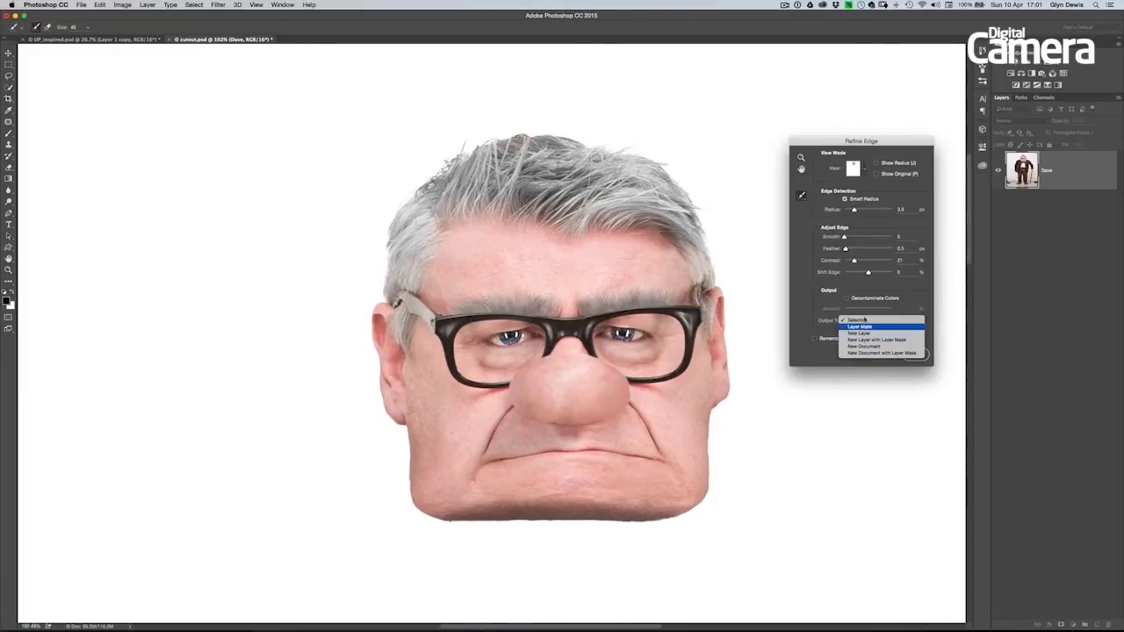
left_click(806, 306)
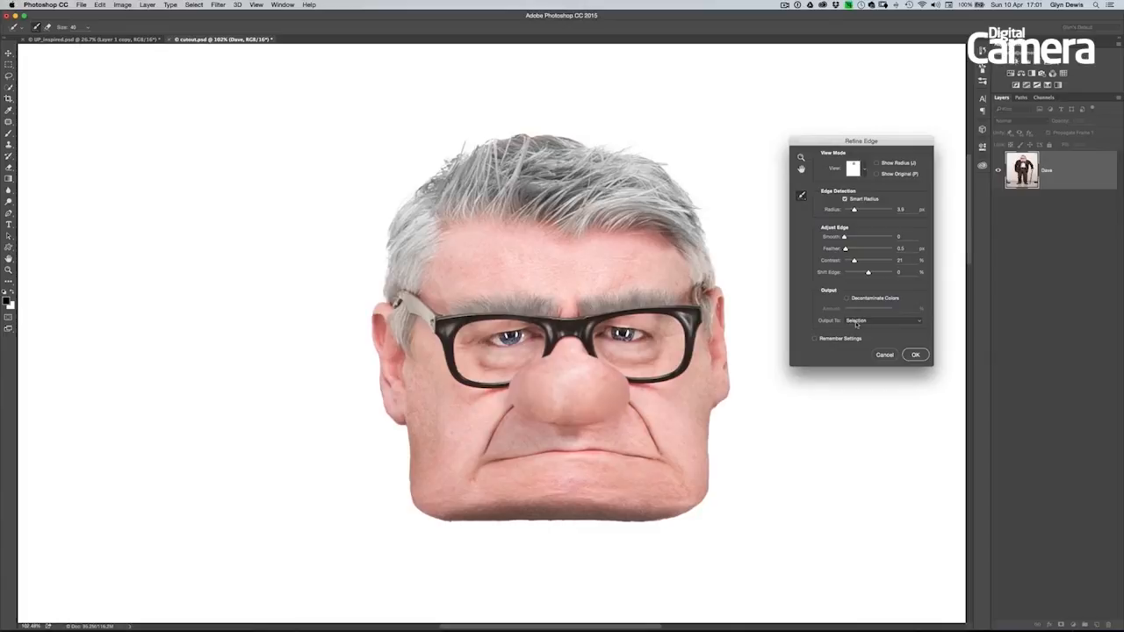
left_click(916, 355)
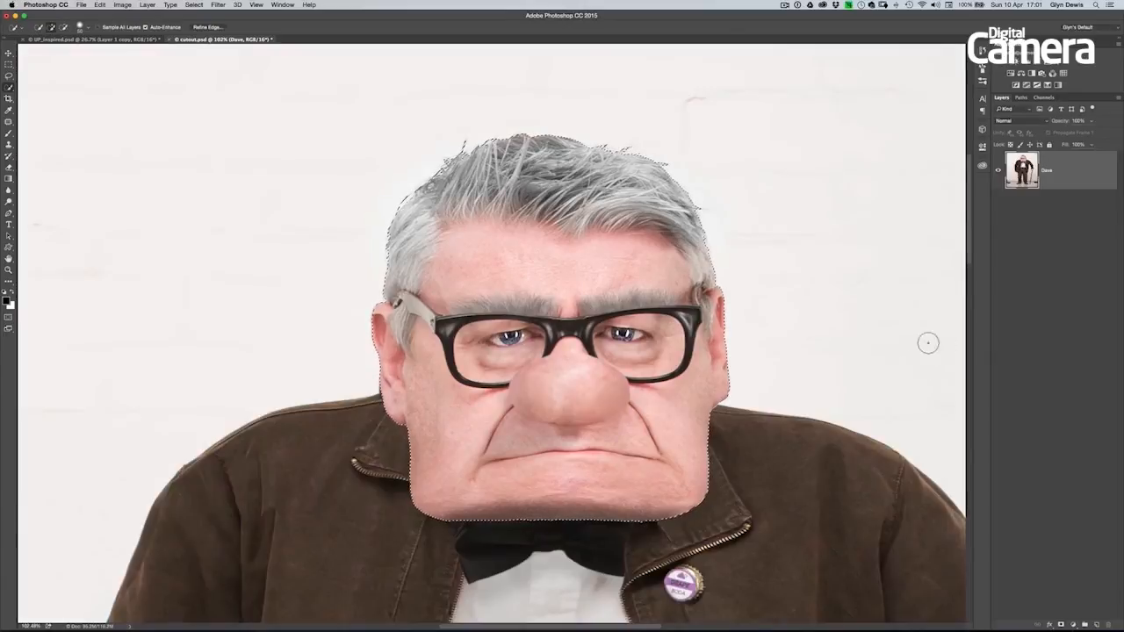
- Save the refined head selection as a new channel named "head" in cutout.psd, and deselect it
left_click_drag(706, 299, 649, 297)
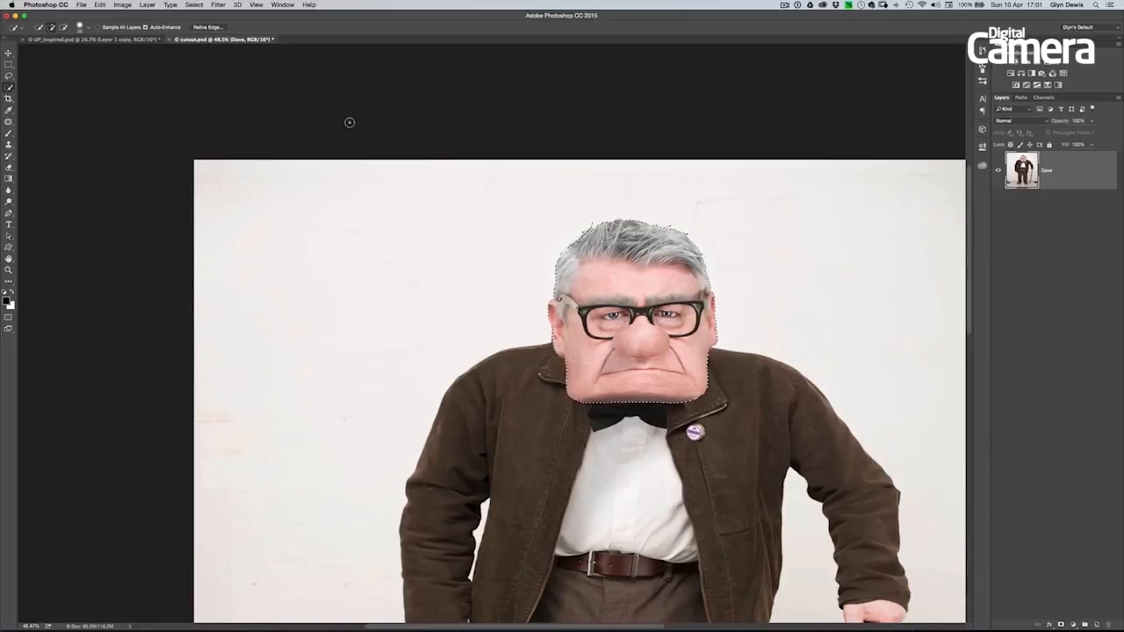
left_click(197, 7)
left_click(242, 198)
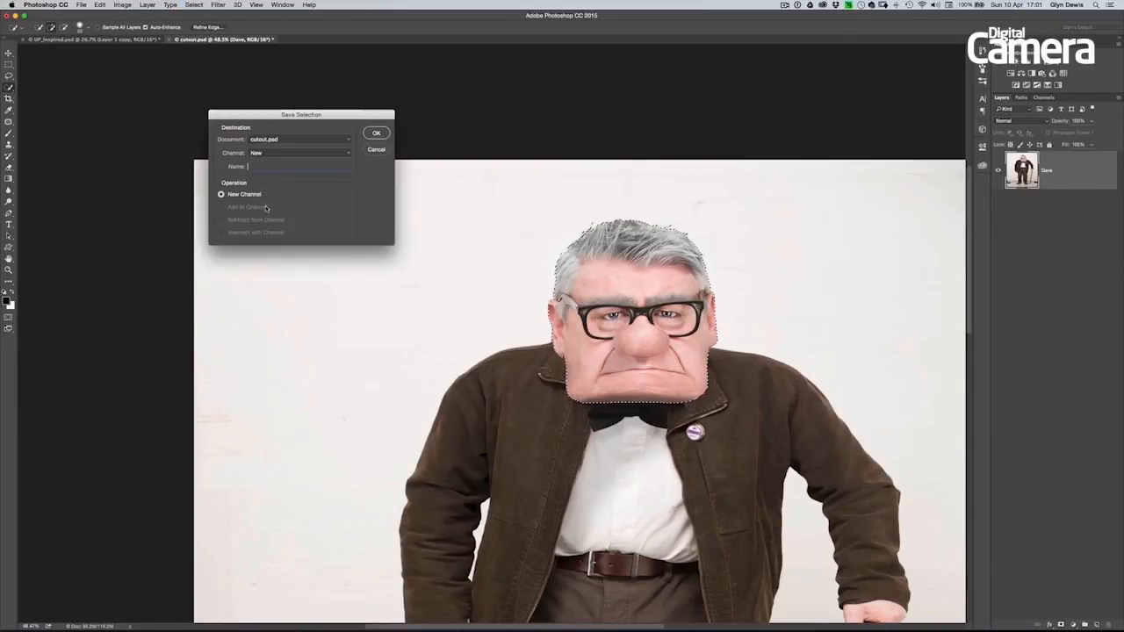
type("head")
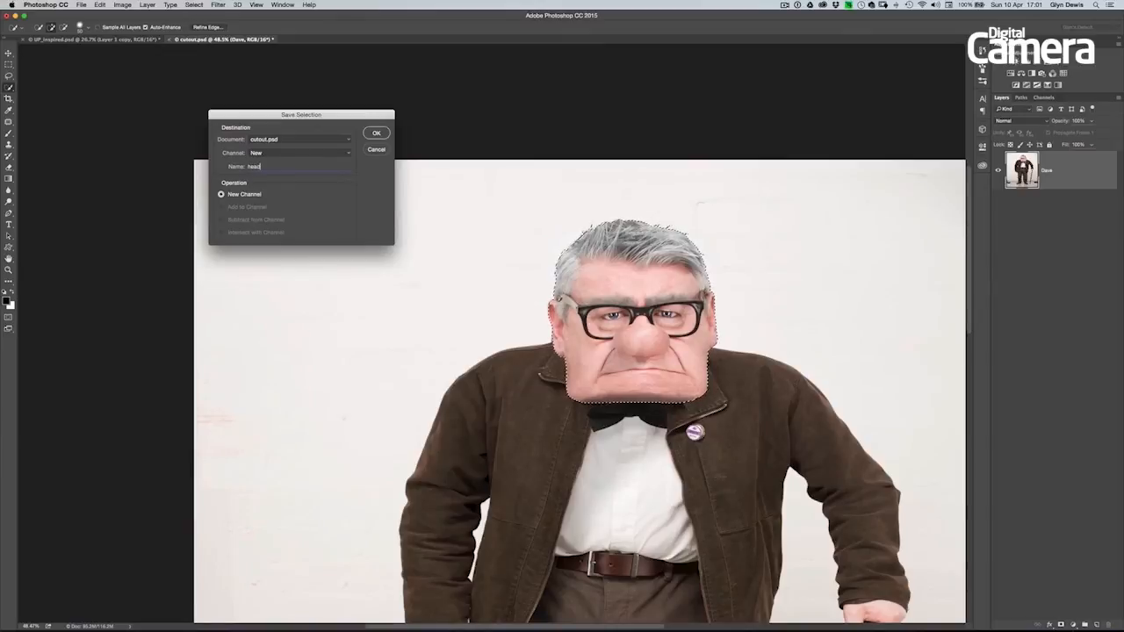
left_click(376, 133)
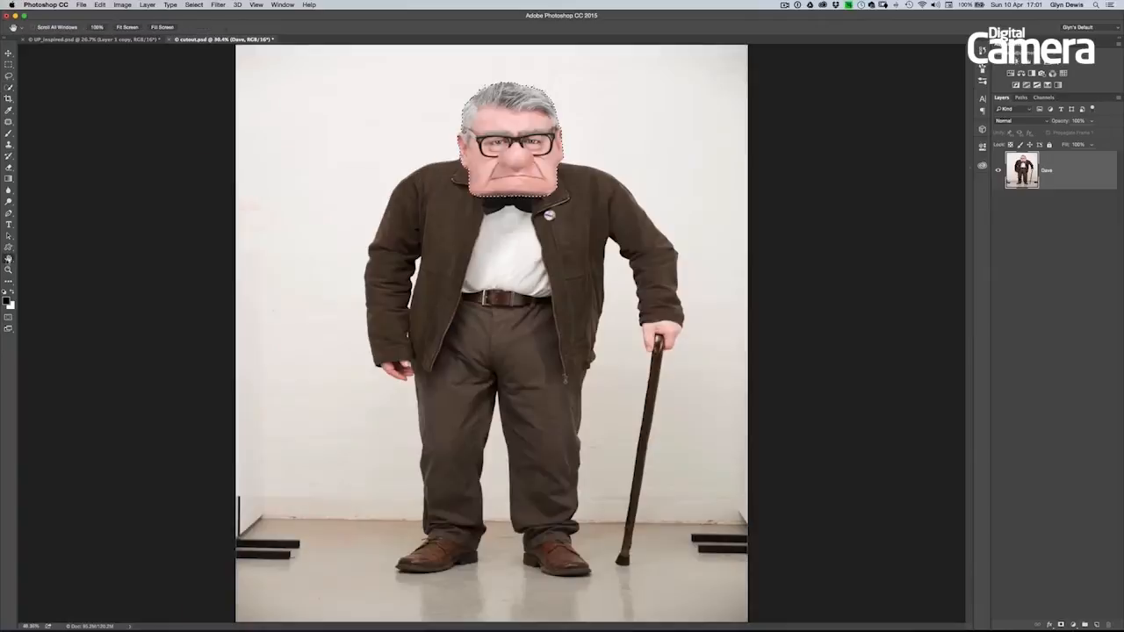
double_click(9, 260)
left_click(193, 4)
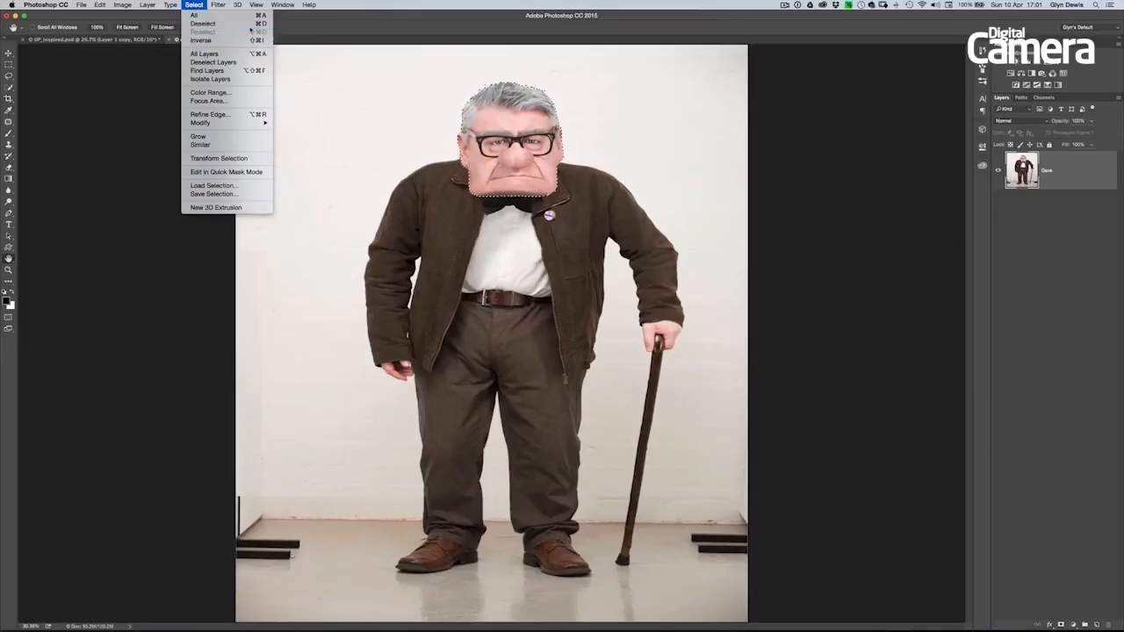
left_click(248, 24)
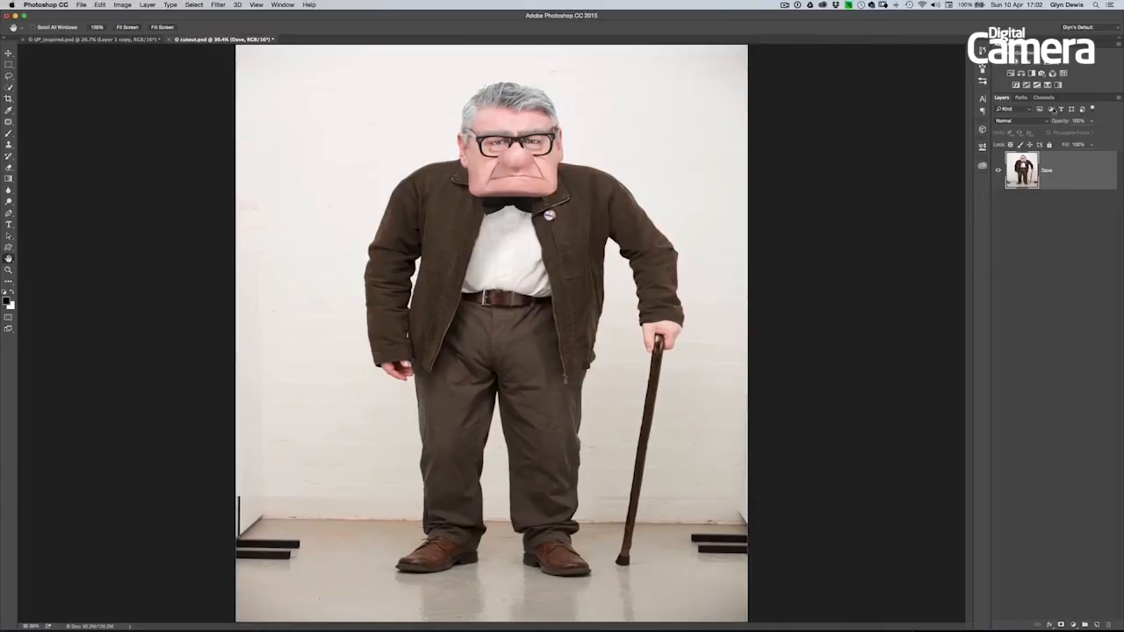
- Examine the Red, Green and Blue channels, the RGB composite, and the saved body and head channels
left_click(1044, 97)
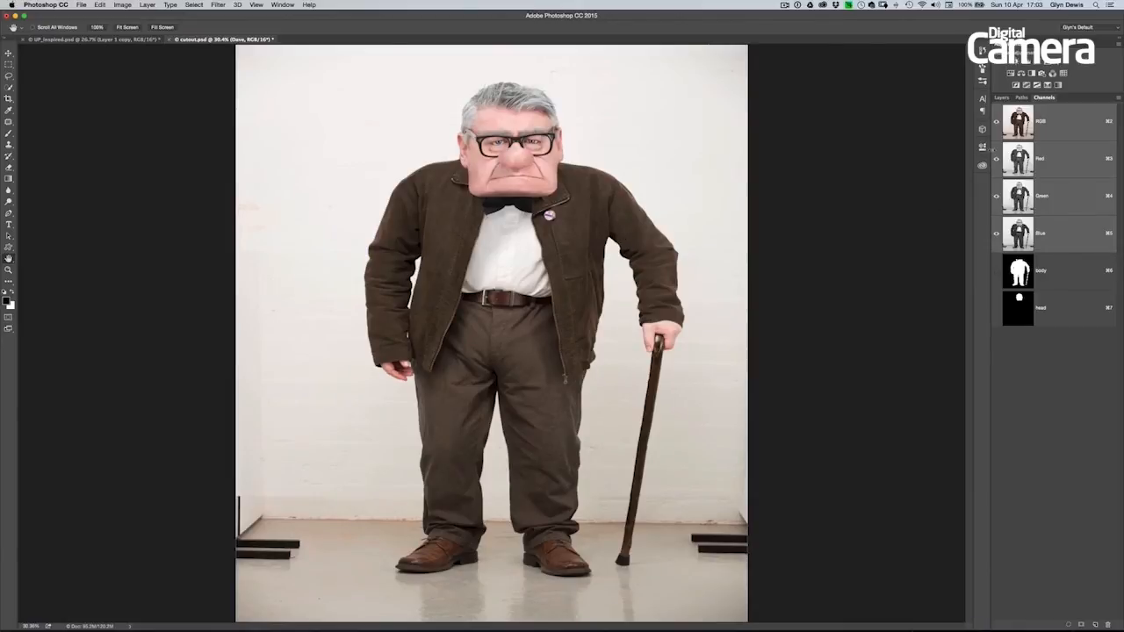
left_click(1018, 162)
left_click(1020, 195)
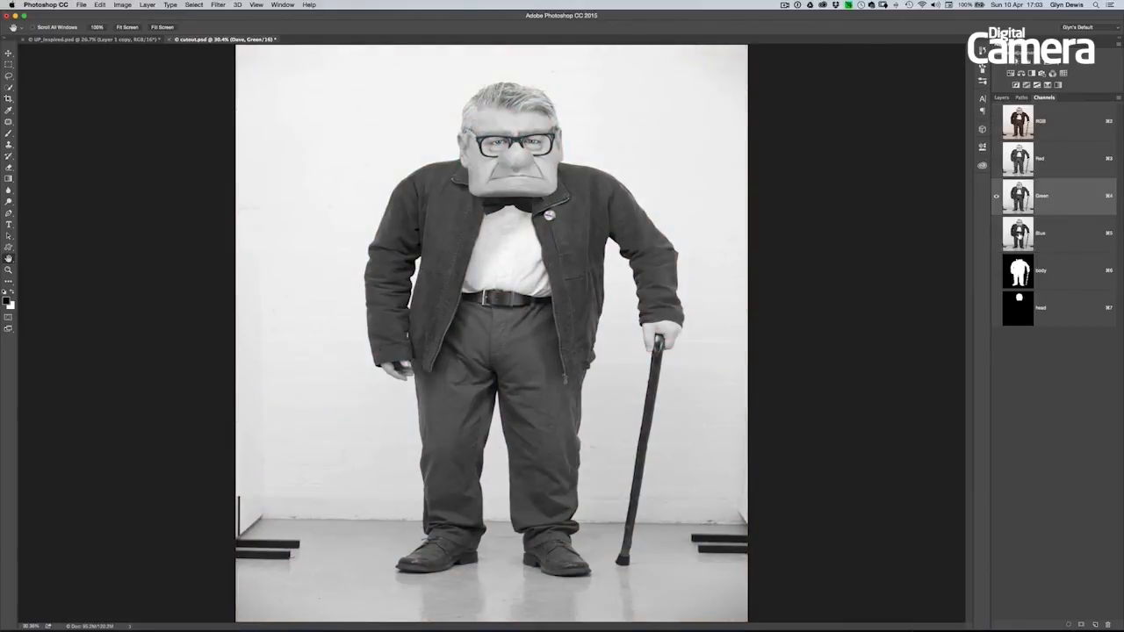
left_click(1019, 233)
left_click(1018, 193)
left_click(1018, 162)
left_click(1018, 123)
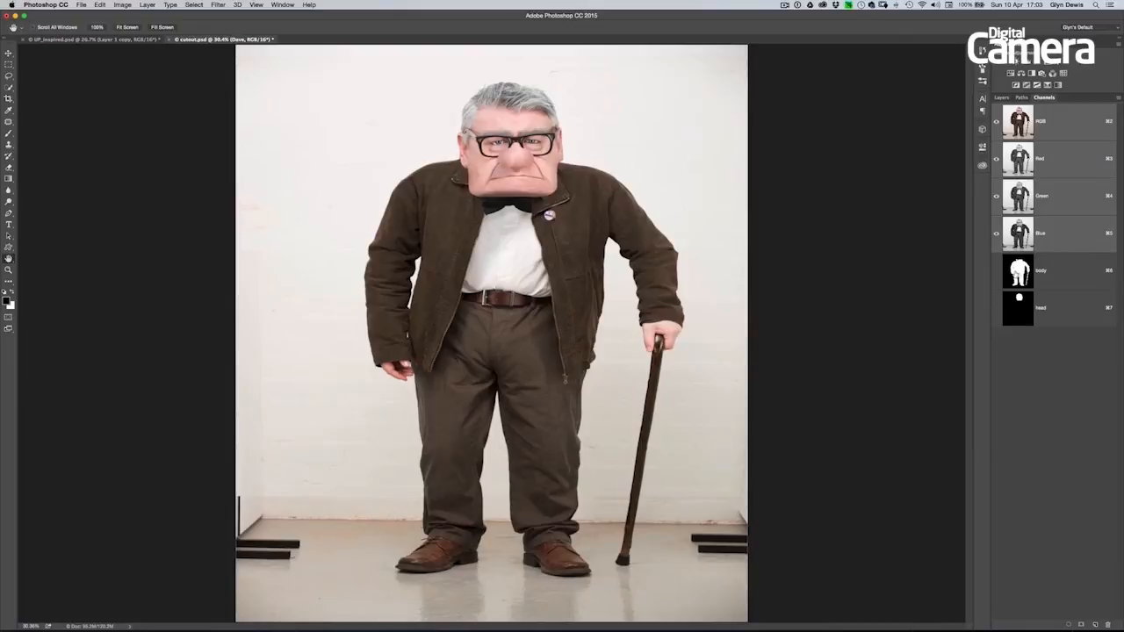
left_click(1019, 273)
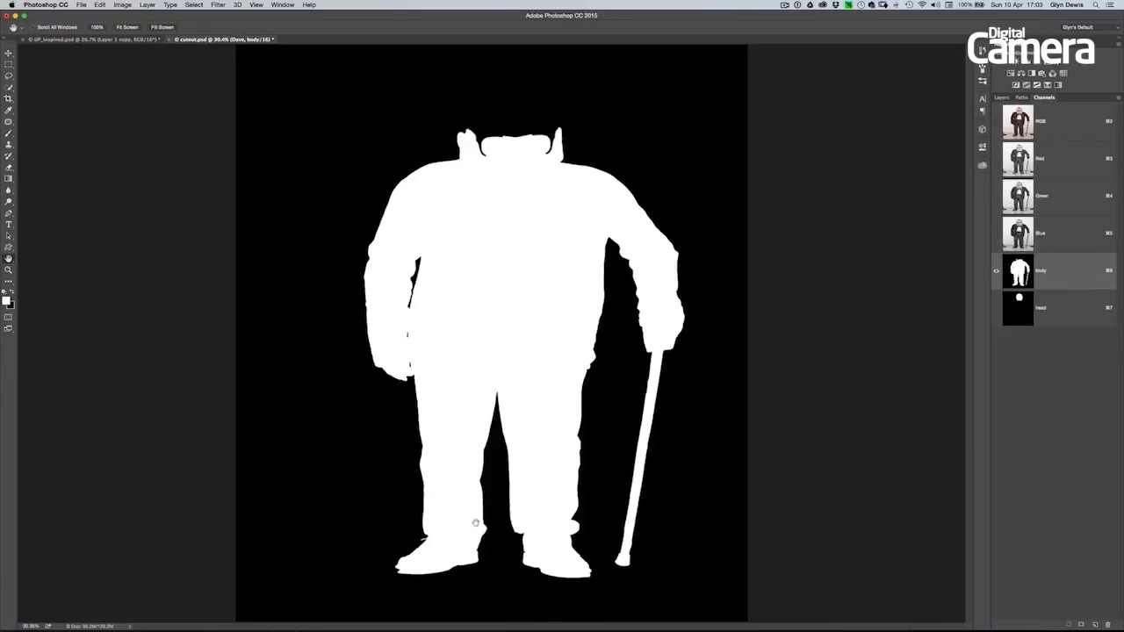
left_click(1017, 306)
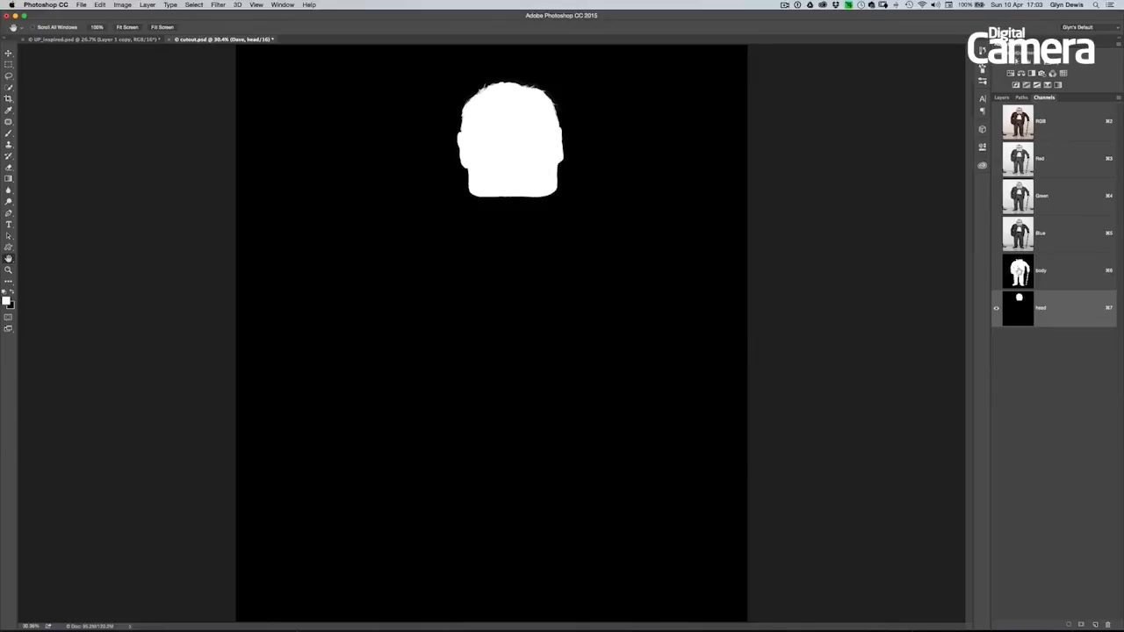
- Duplicate the body channel and name the copy "cutout"
left_click(1019, 272)
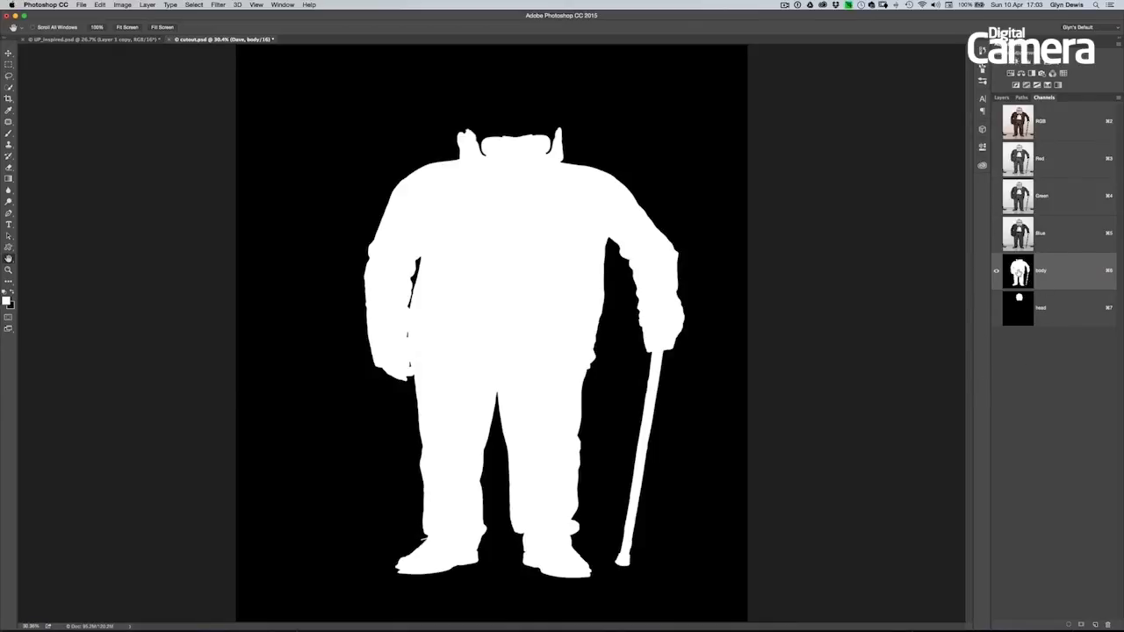
left_click_drag(1018, 273, 1092, 616)
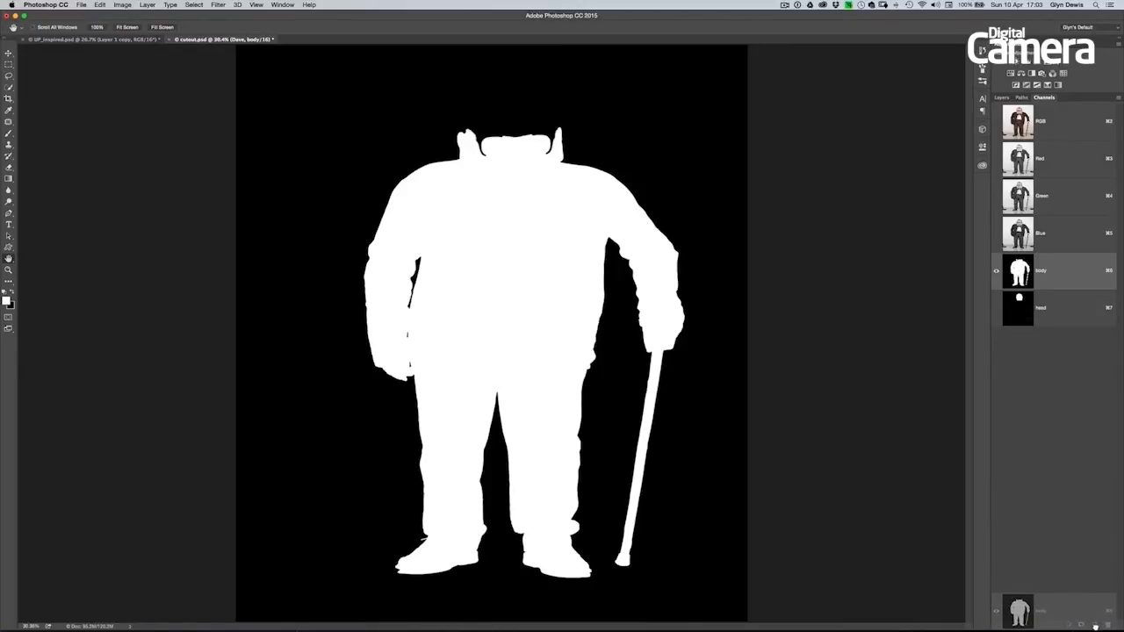
left_click_drag(1095, 625, 1093, 625)
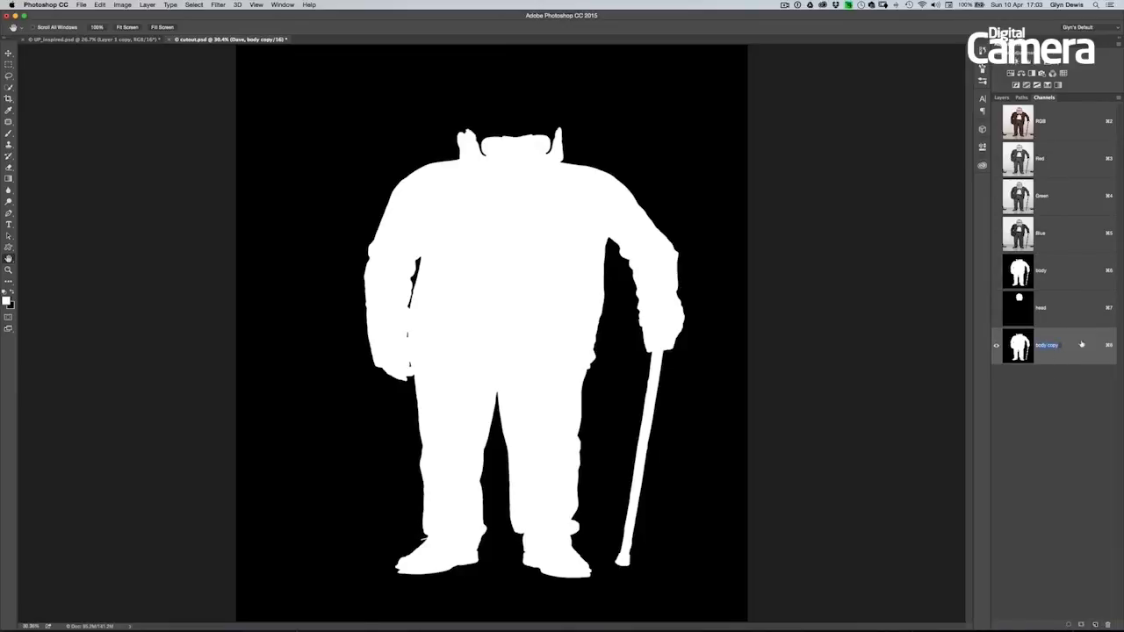
type("d")
type("utout")
key("Return")
- Load the head channel as a selection and fill it with white in the cutout channel
left_click(1019, 309, "super")
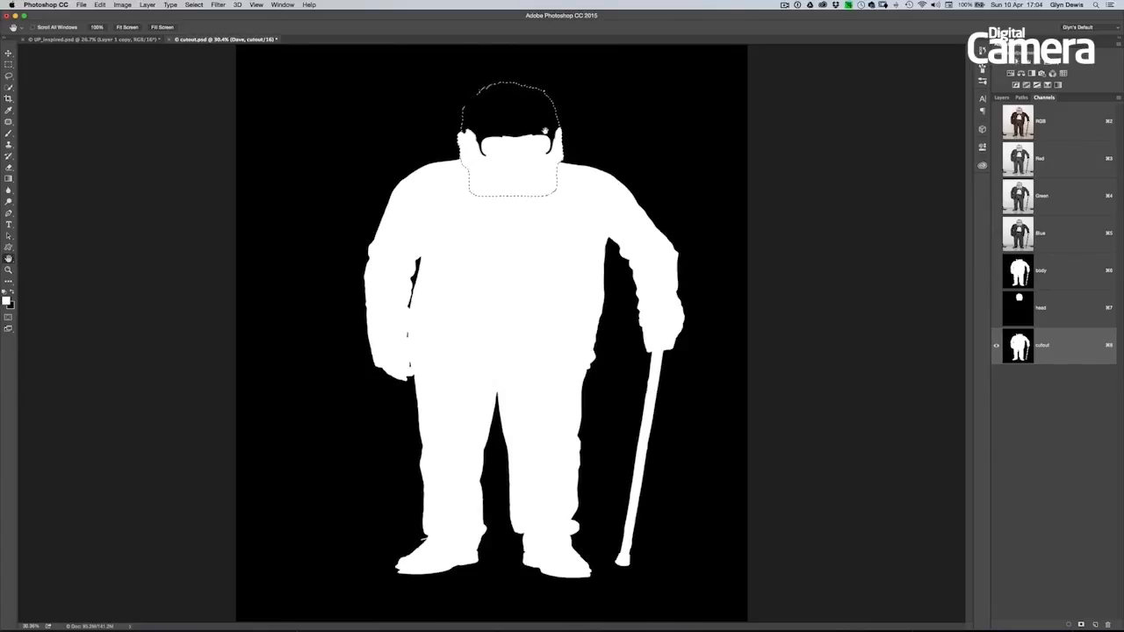
left_click(99, 6)
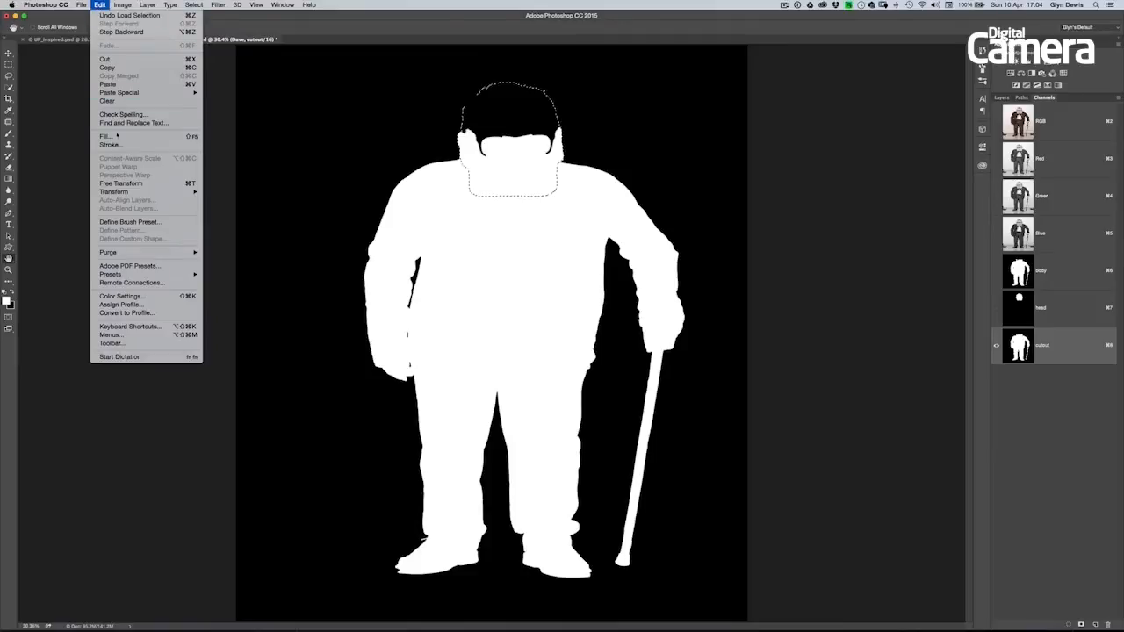
left_click(114, 138)
left_click(215, 121)
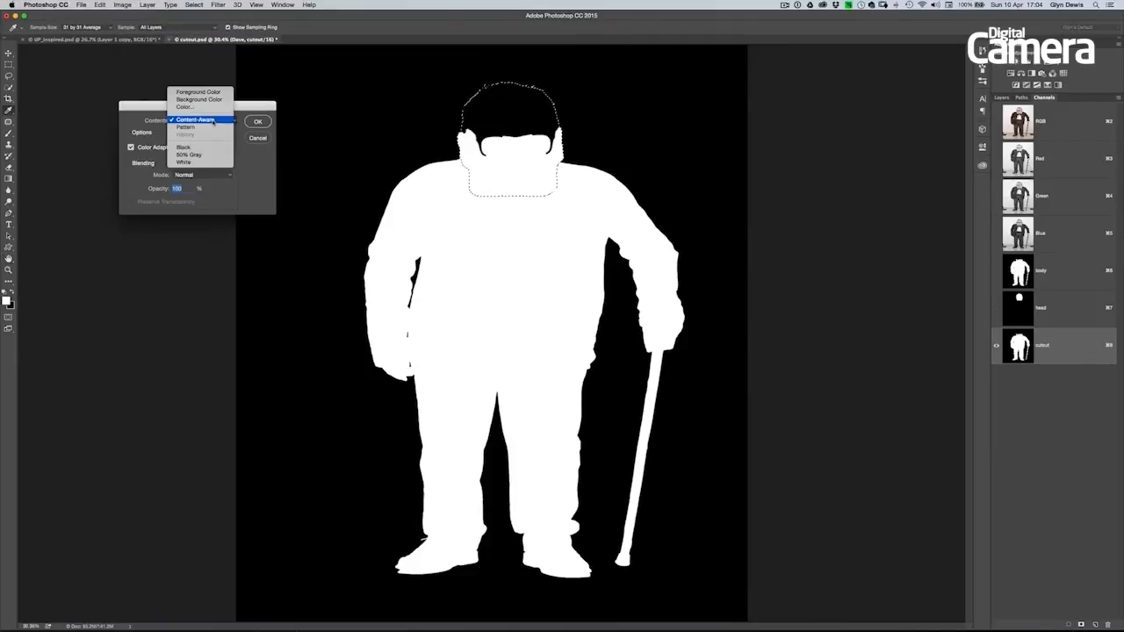
left_click(186, 164)
left_click(253, 121)
key("h")
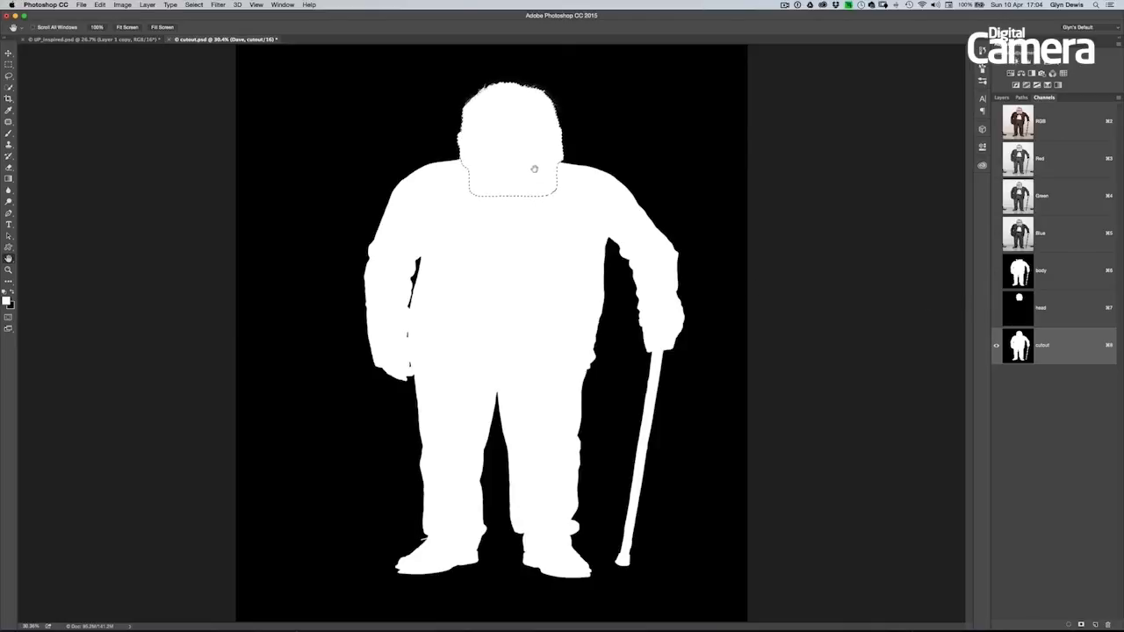
- Deselect the head area and return to the full-colour RGB image and its layers
left_click(195, 5)
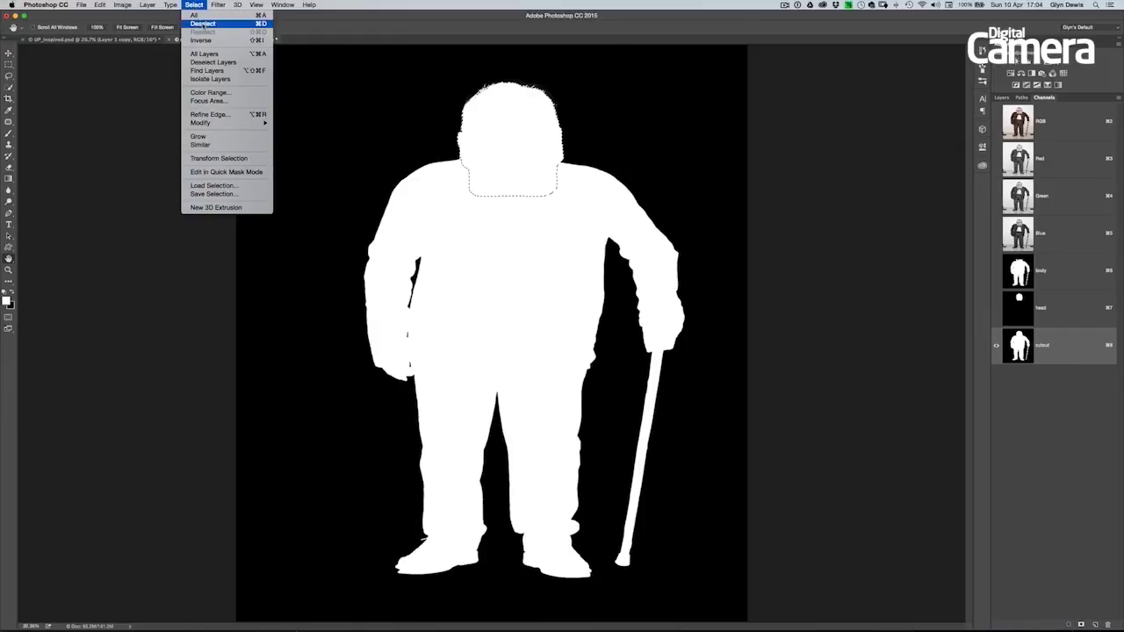
left_click(203, 27)
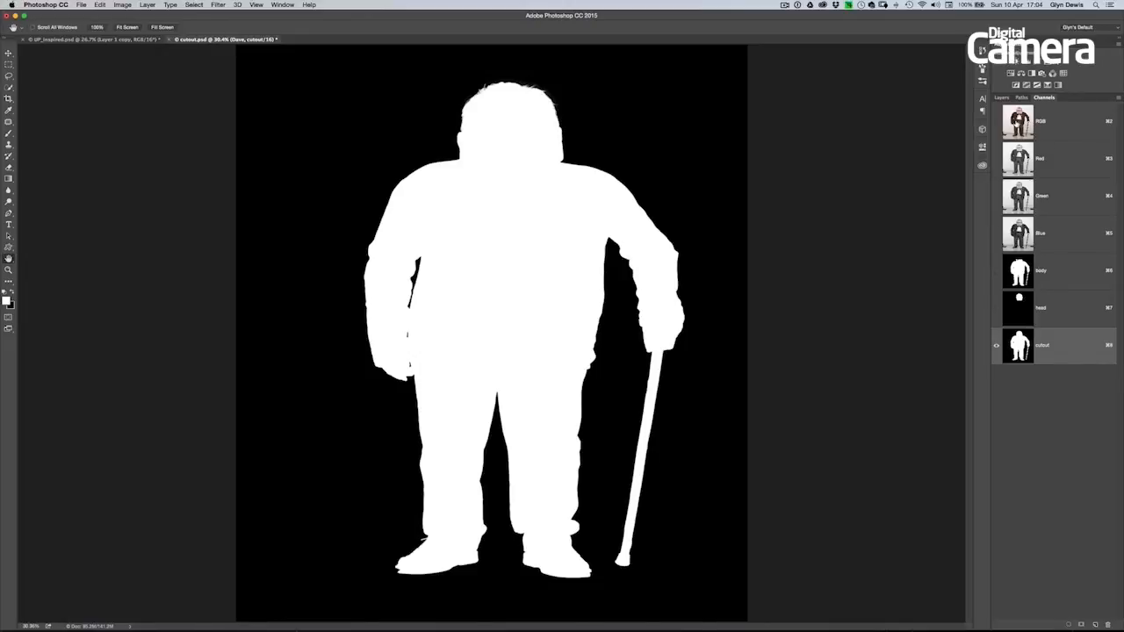
left_click(1019, 124)
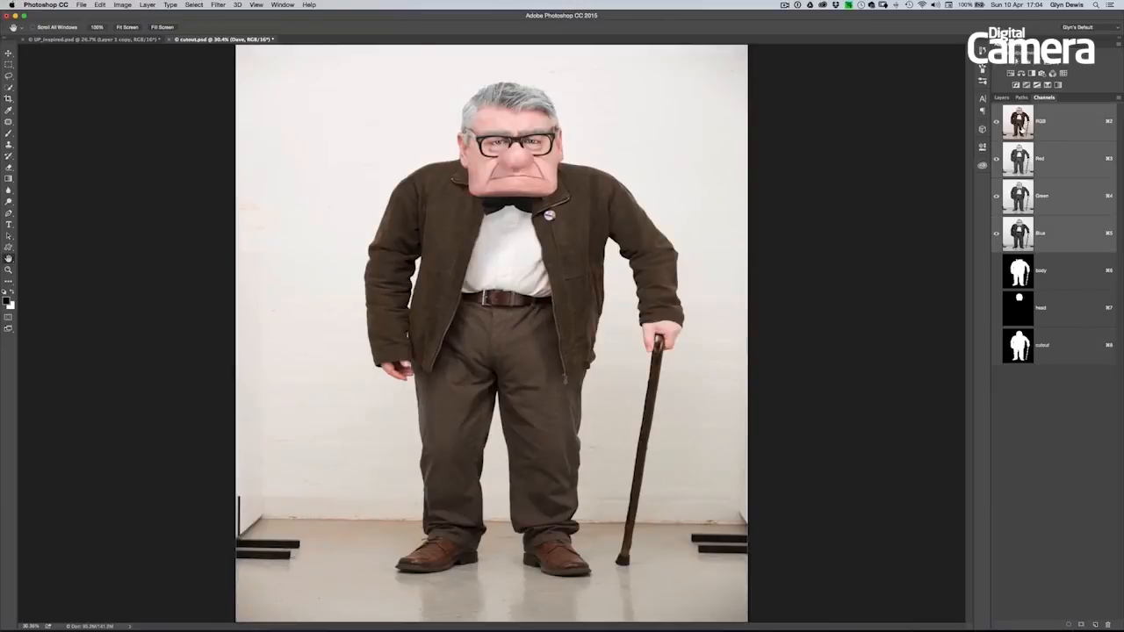
left_click(1001, 98)
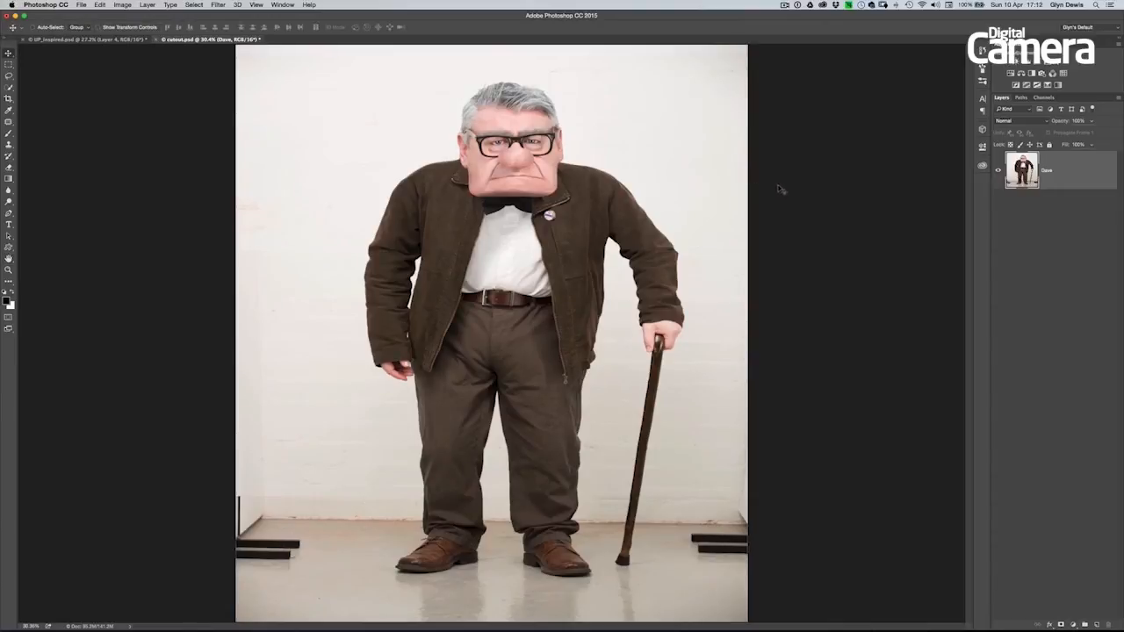
- Load the saved cutout channel as a new selection and apply it as a layer mask on the man's layer
left_click(193, 5)
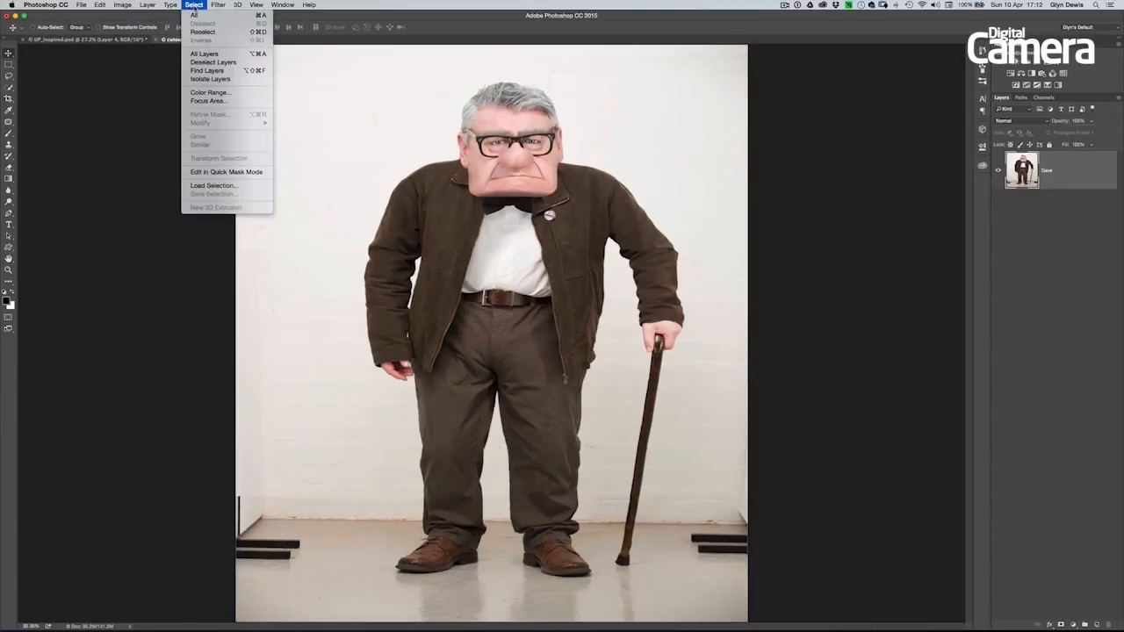
left_click(213, 185)
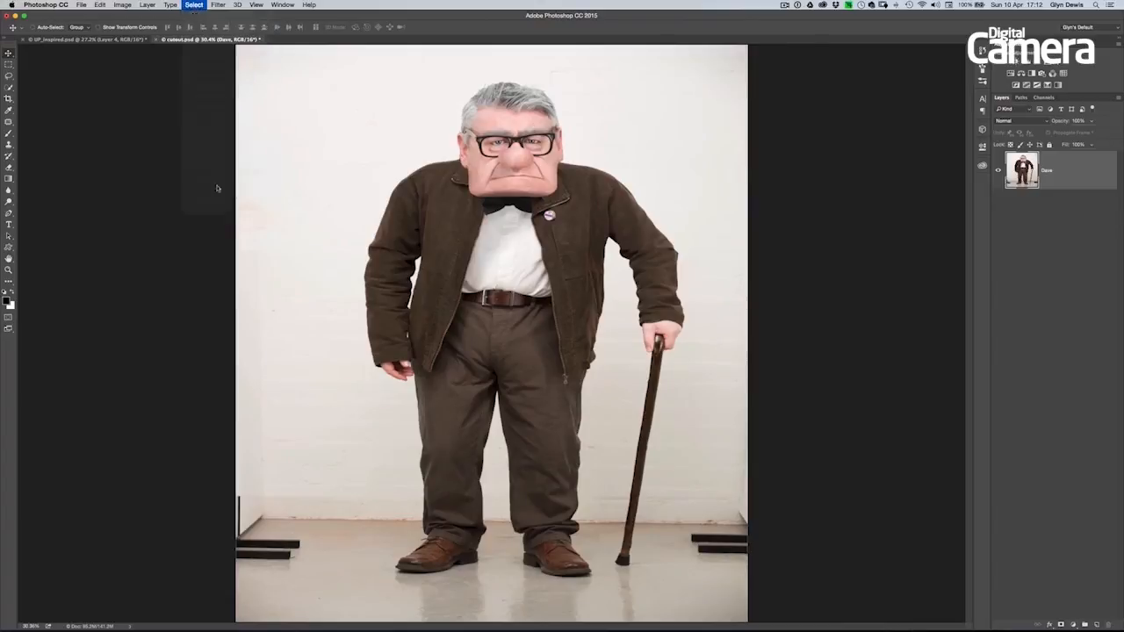
left_click_drag(821, 147, 830, 141)
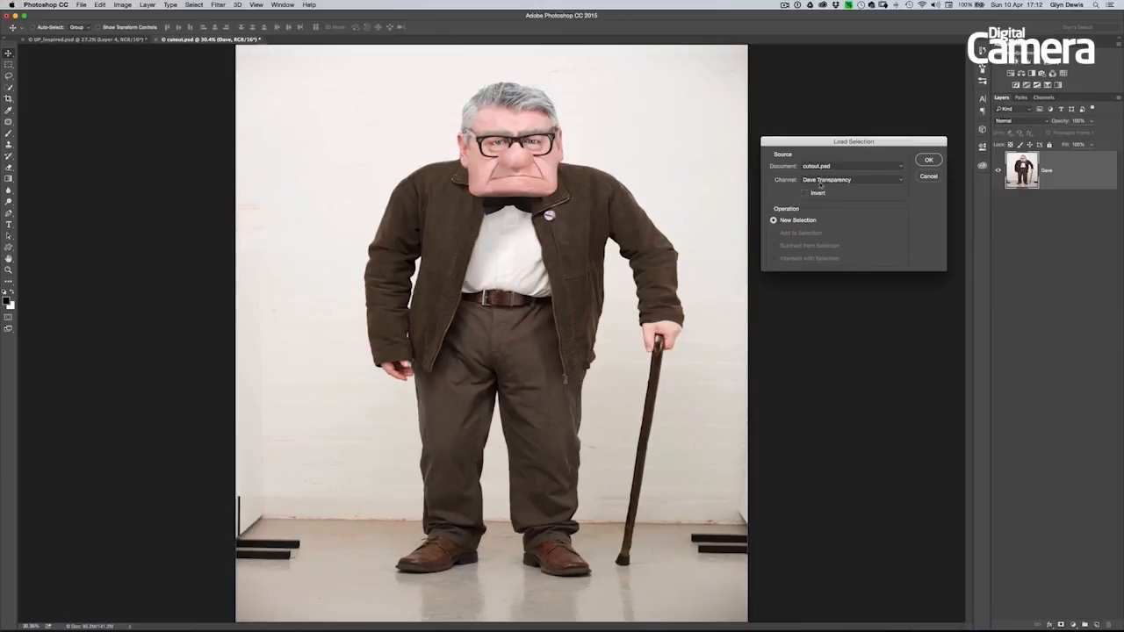
left_click(899, 183)
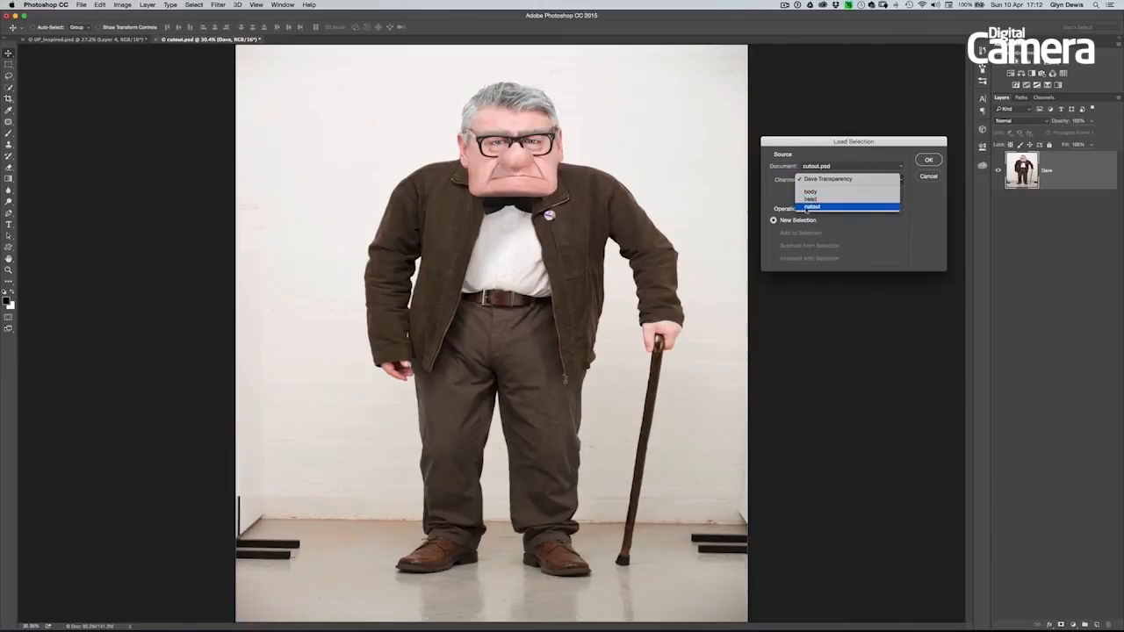
left_click(832, 208)
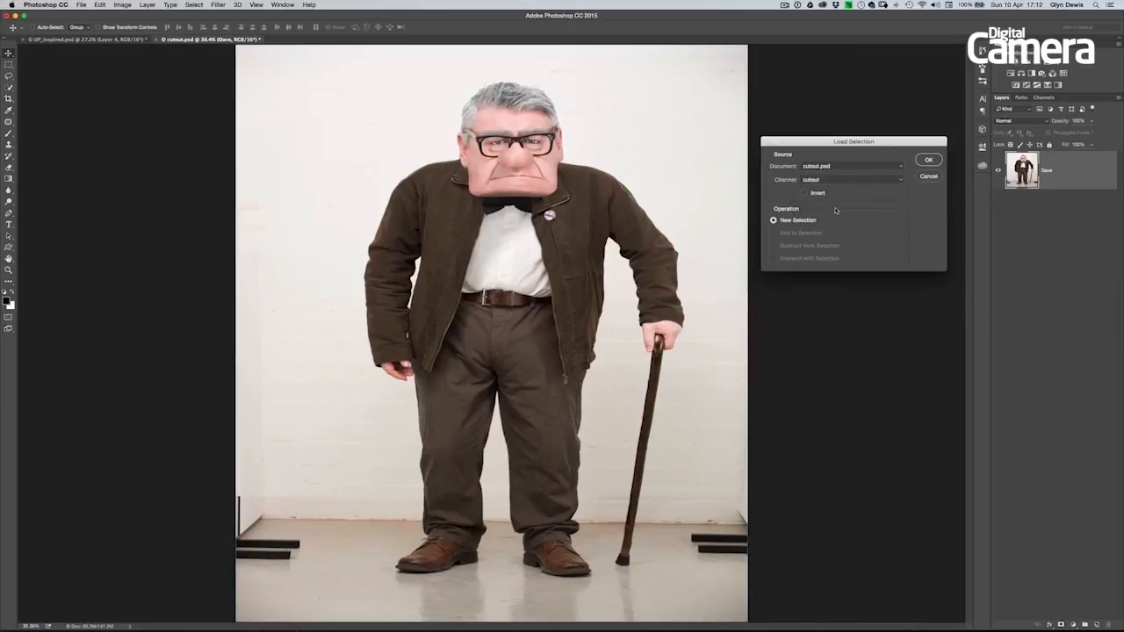
left_click(928, 160)
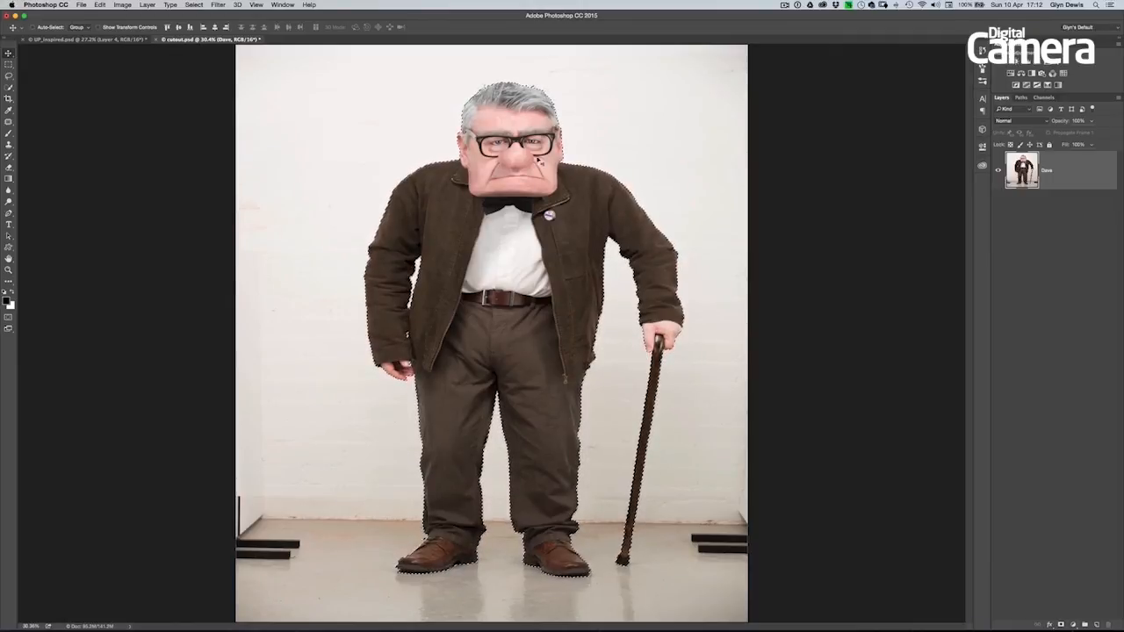
left_click(1061, 625)
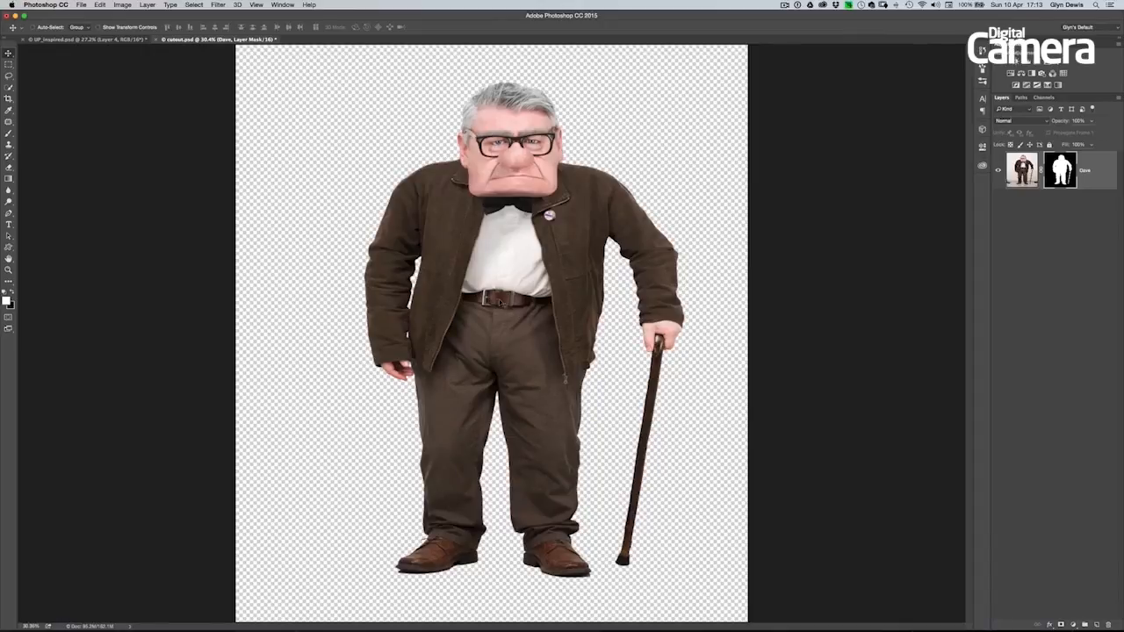
- Bring the masked man layer from cutout.psd into the UP_inspired.psd background document
left_click_drag(495, 299, 107, 40)
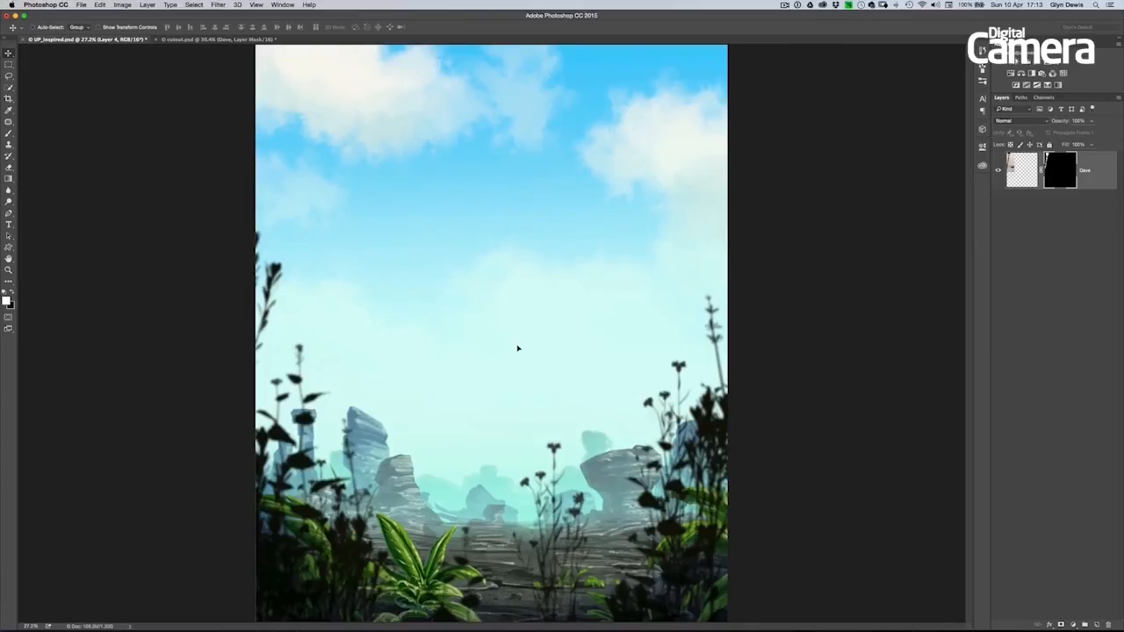
left_click_drag(518, 349, 519, 351)
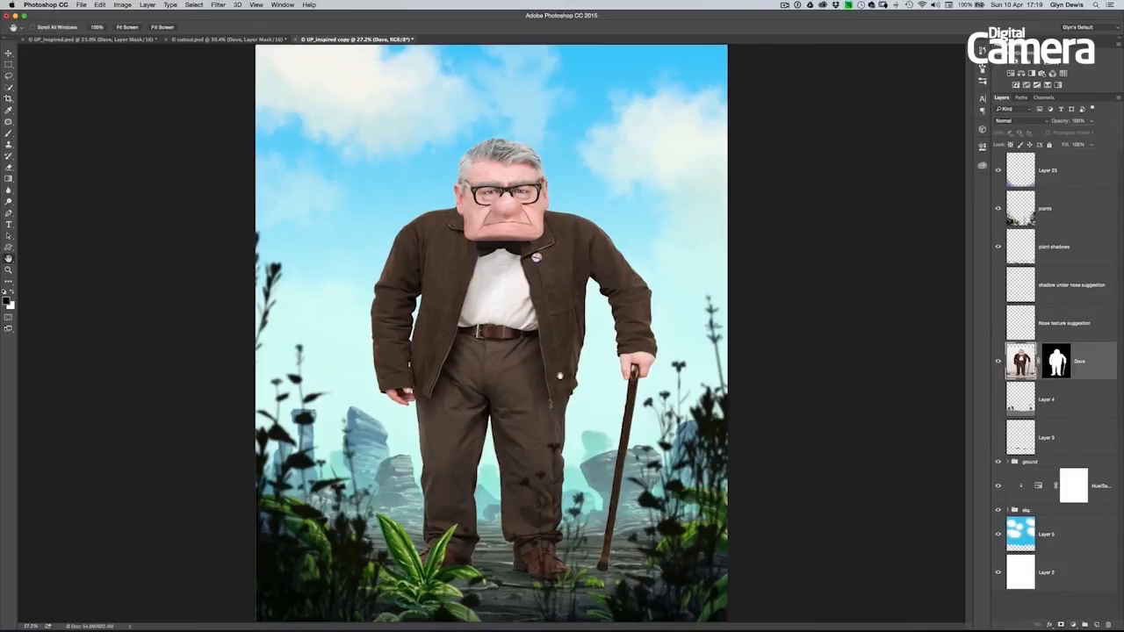
- Inspect the cutout edges around the shoes and cane, and display the man's layer mask on its own
left_click_drag(583, 533, 576, 353)
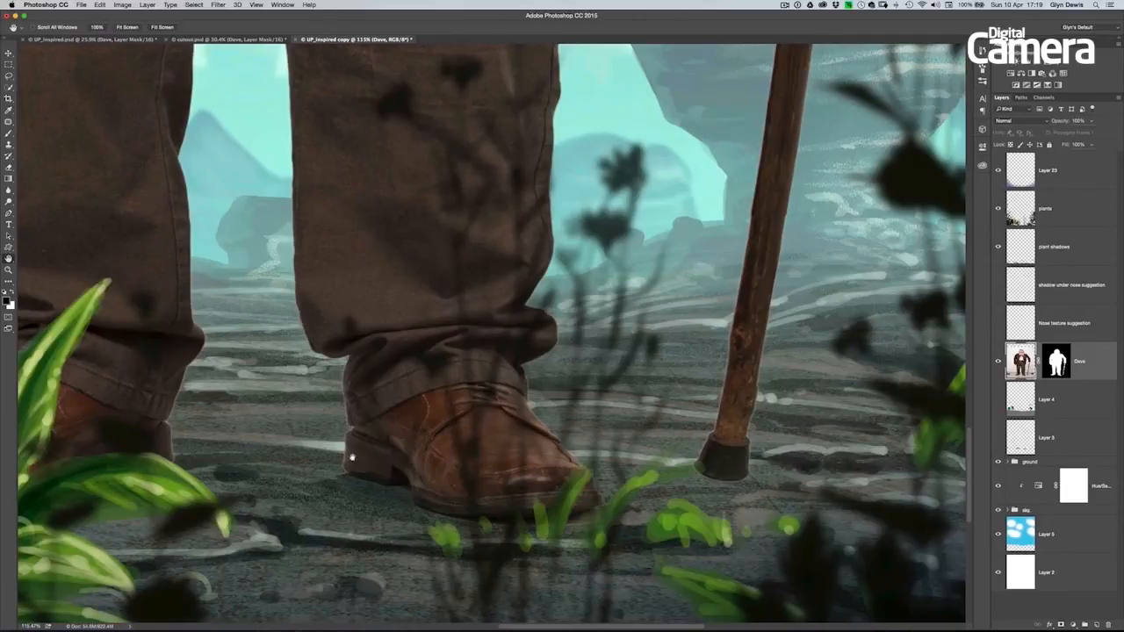
left_click_drag(339, 460, 541, 436)
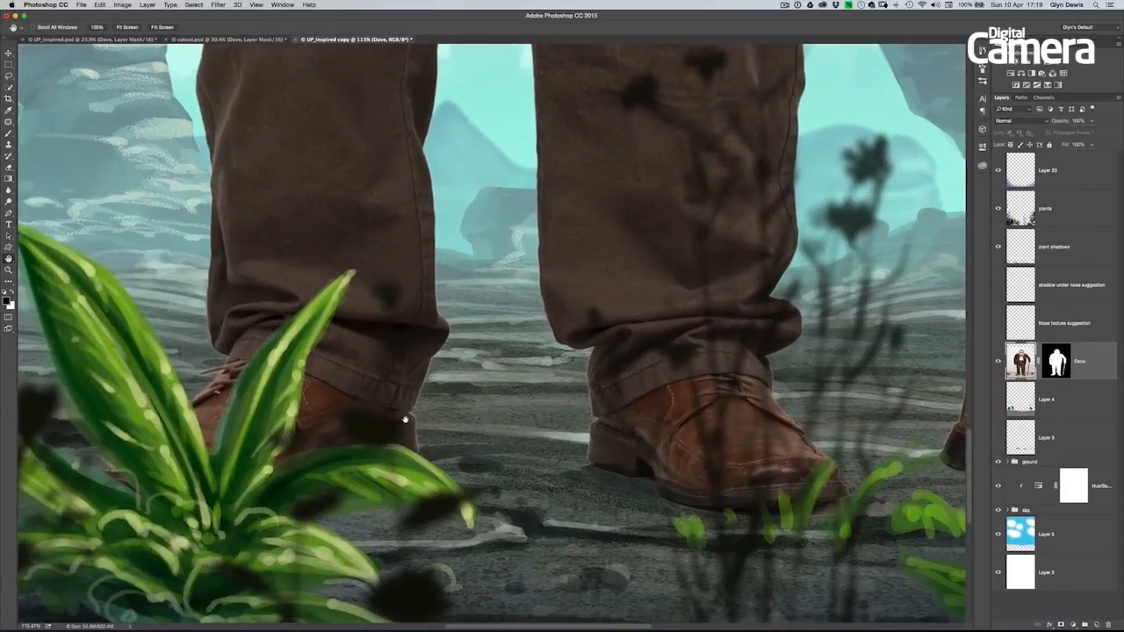
scroll(525, 387, "down", 5)
left_click_drag(533, 305, 469, 421)
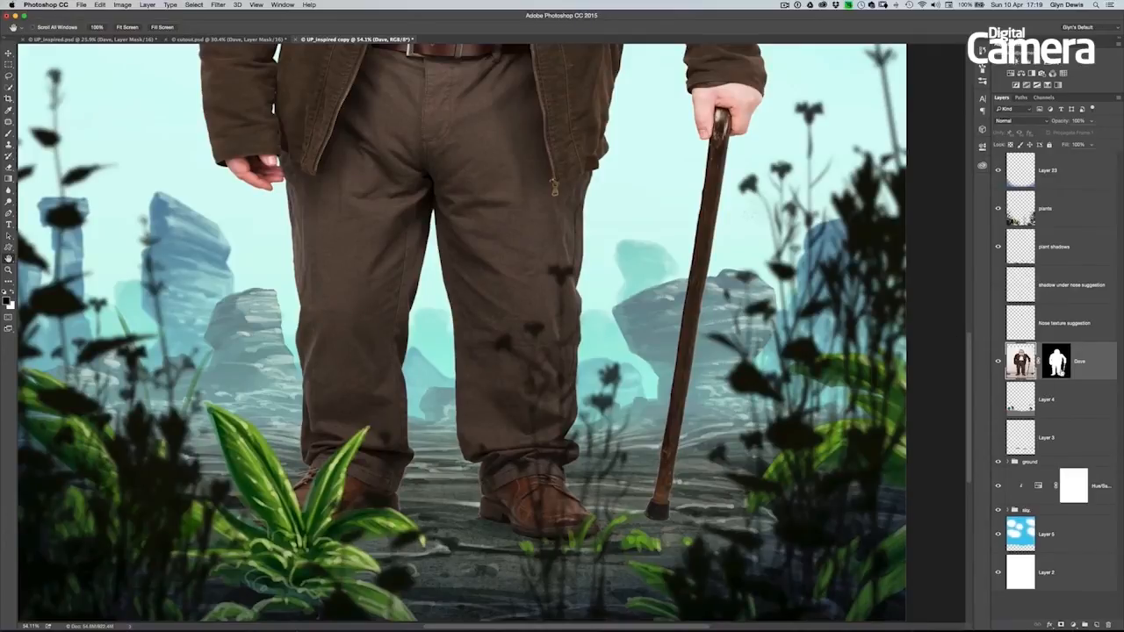
left_click(1058, 364)
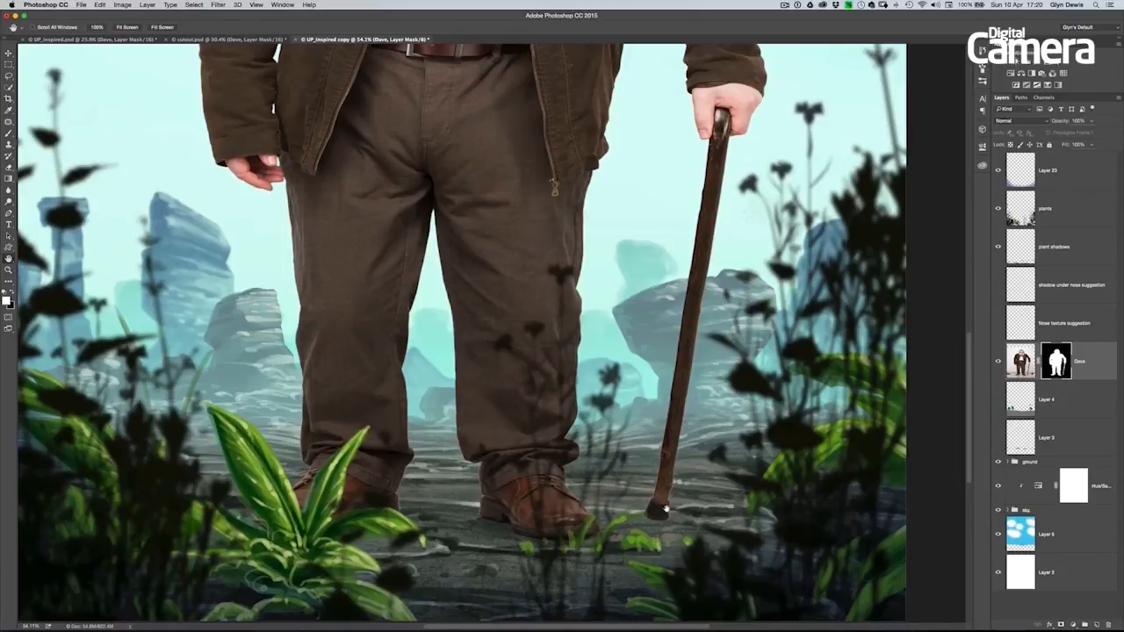
left_click(1020, 360)
left_click(1054, 373)
left_click(1061, 369, "alt")
left_click_drag(663, 310, 583, 368)
left_click_drag(581, 315, 562, 314)
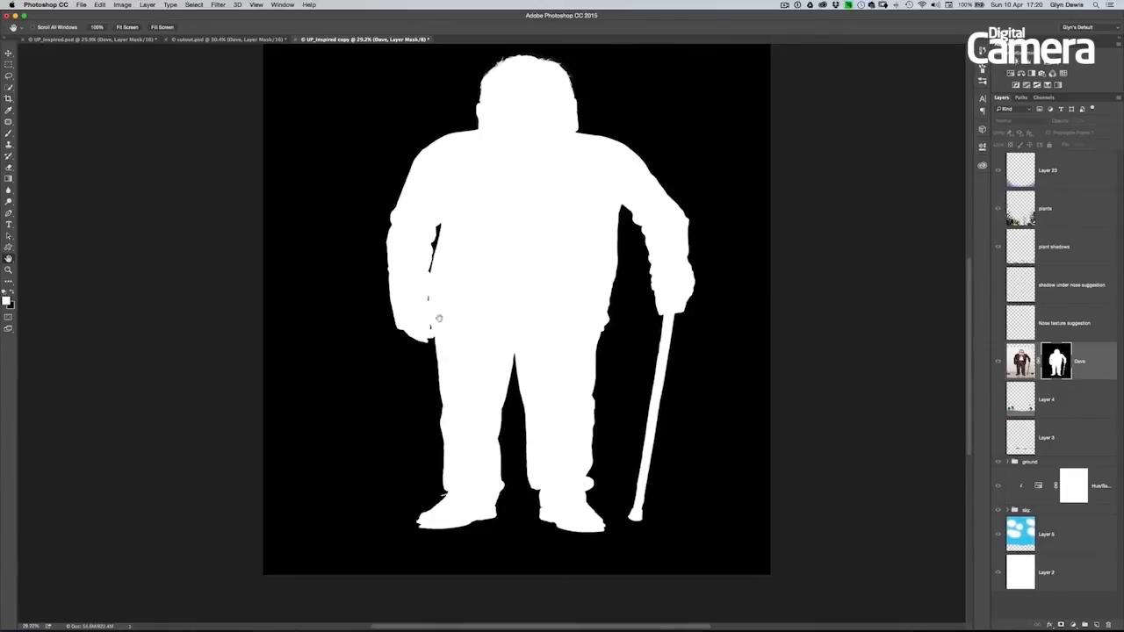
- Lasso the body and cane without the head on the mask and apply a Gaussian Blur with a 1.0 pixel radius
key("l")
mouse_move(597, 128)
left_mouse_down()
mouse_move(661, 158)
mouse_move(696, 202)
mouse_move(710, 260)
mouse_move(701, 394)
mouse_move(670, 523)
mouse_move(653, 538)
mouse_move(623, 530)
mouse_move(629, 240)
mouse_move(605, 387)
mouse_move(618, 542)
mouse_move(549, 537)
mouse_move(533, 519)
mouse_move(513, 397)
mouse_move(519, 471)
mouse_move(496, 529)
mouse_move(473, 543)
mouse_move(415, 533)
mouse_move(423, 375)
mouse_move(387, 332)
mouse_move(366, 254)
mouse_move(403, 146)
mouse_move(446, 124)
mouse_move(592, 128)
left_mouse_up()
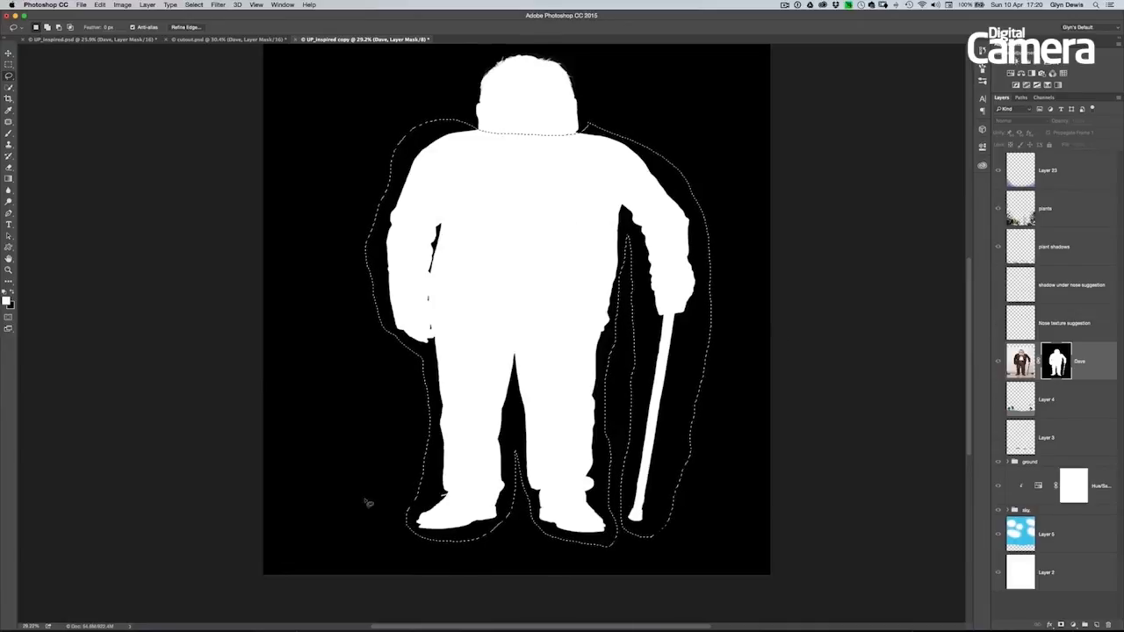
left_click(217, 5)
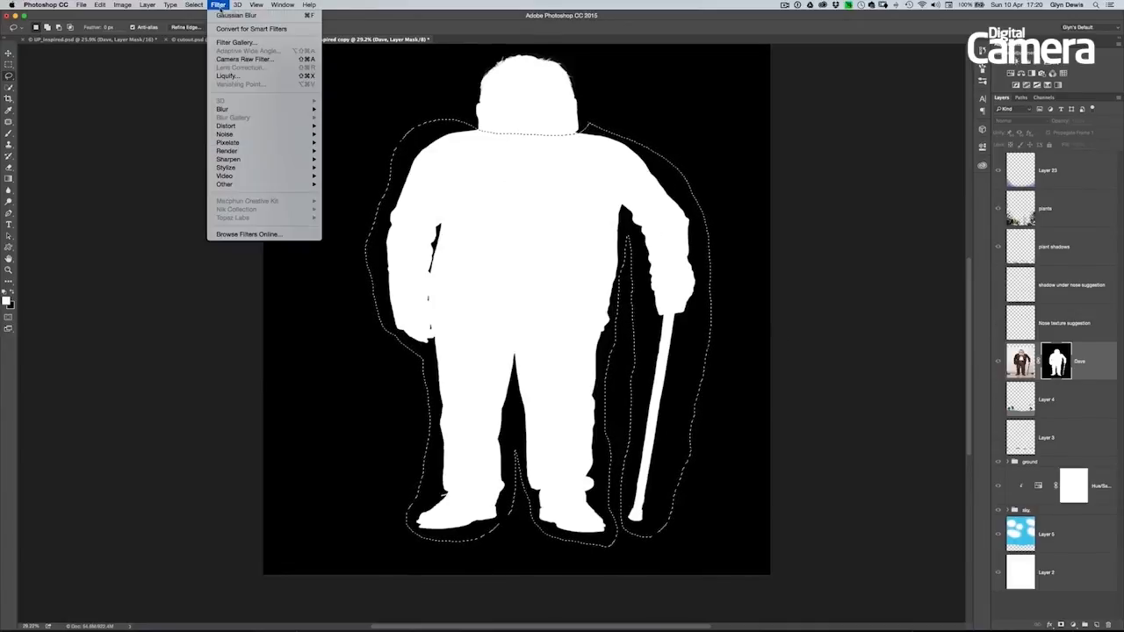
mouse_move(236, 112)
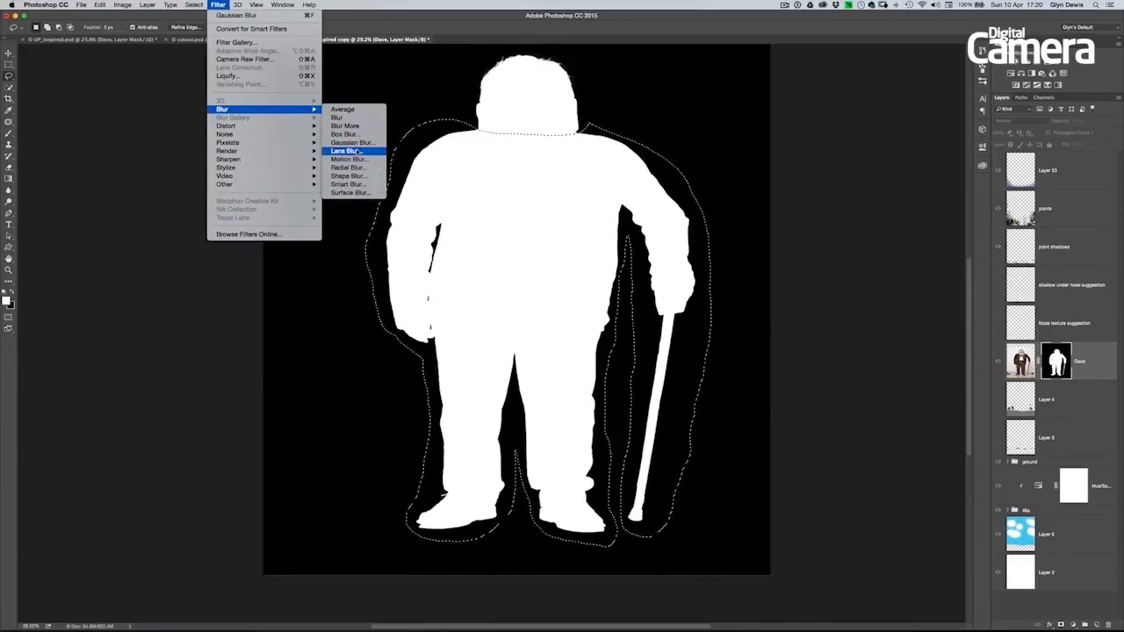
left_click(350, 143)
left_click_drag(223, 221, 178, 193)
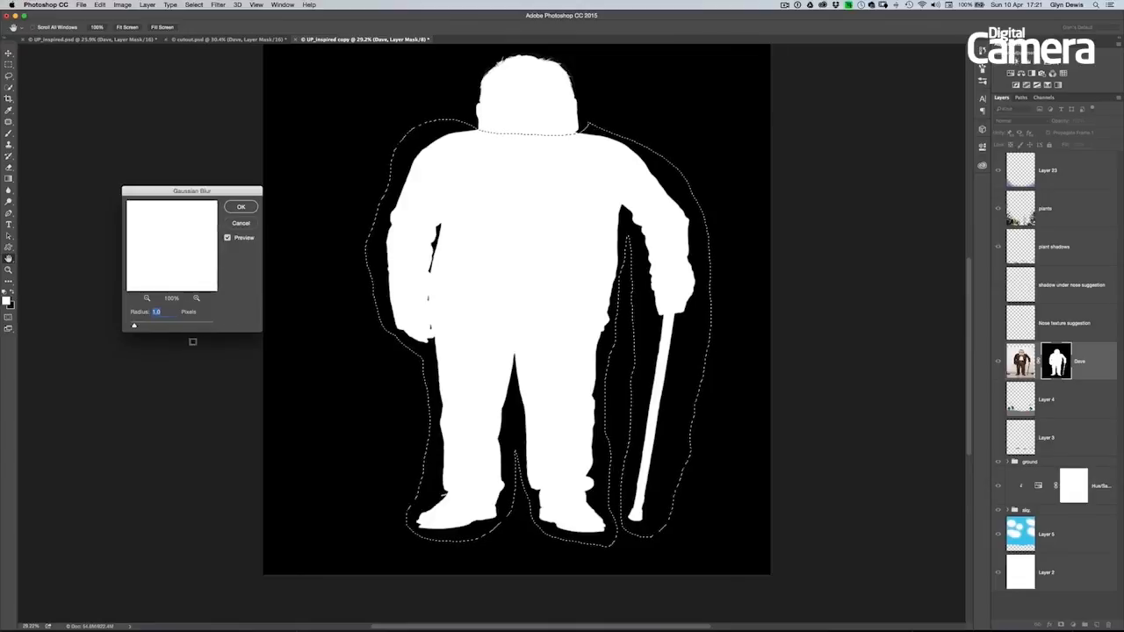
left_click(241, 207)
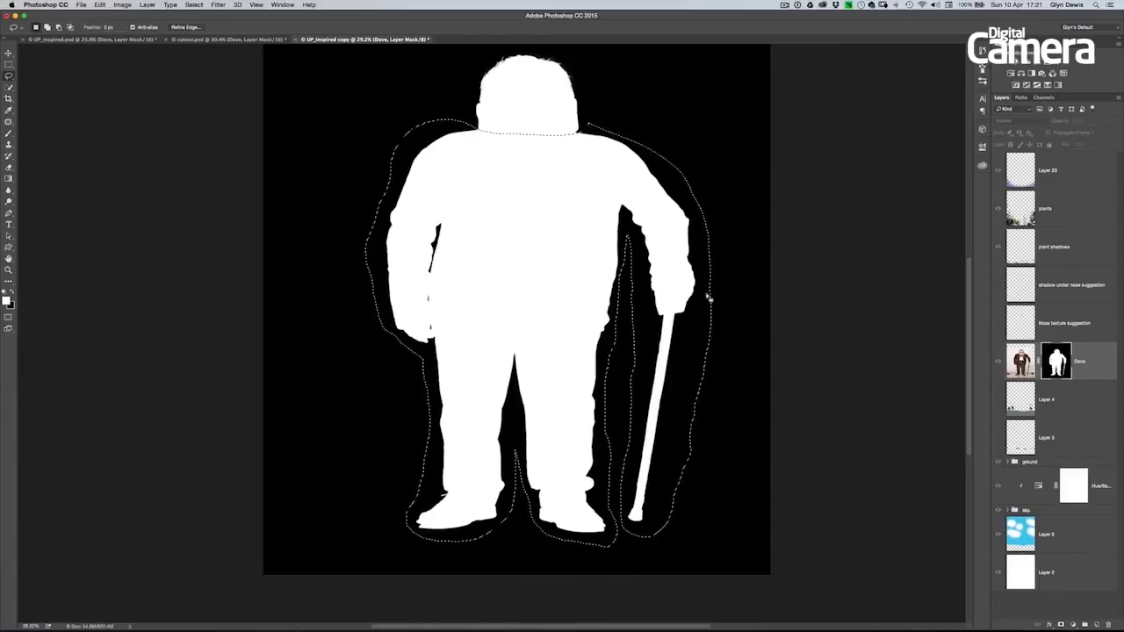
- Switch from the mask-only display back to the full-colour composite, keeping the body selection and the mask active
key("alt")
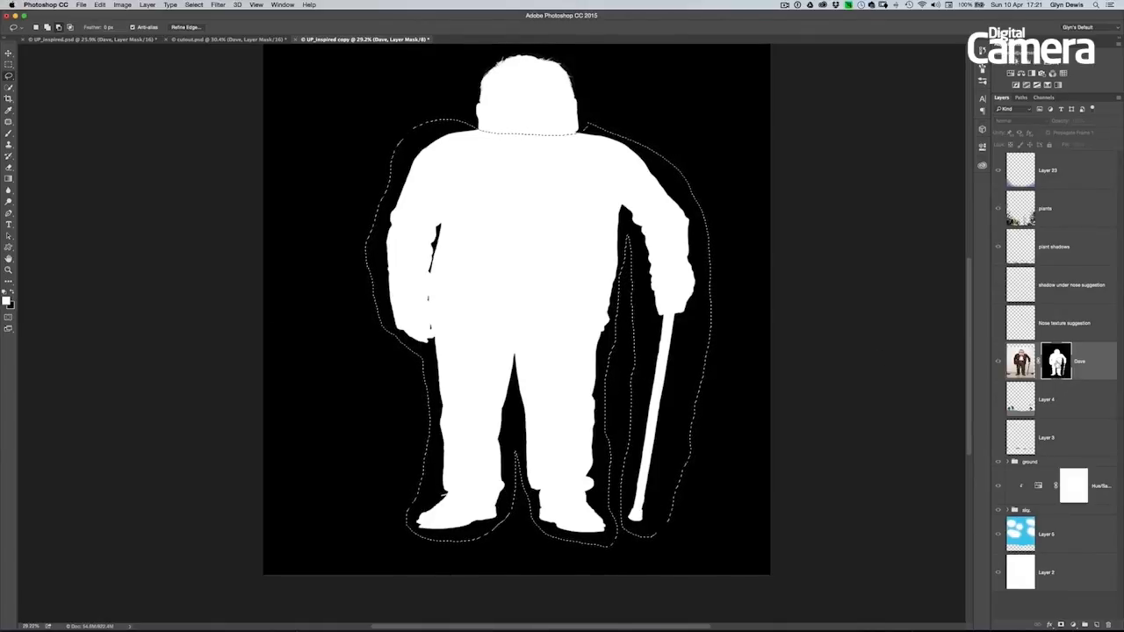
left_click(1058, 363, "alt")
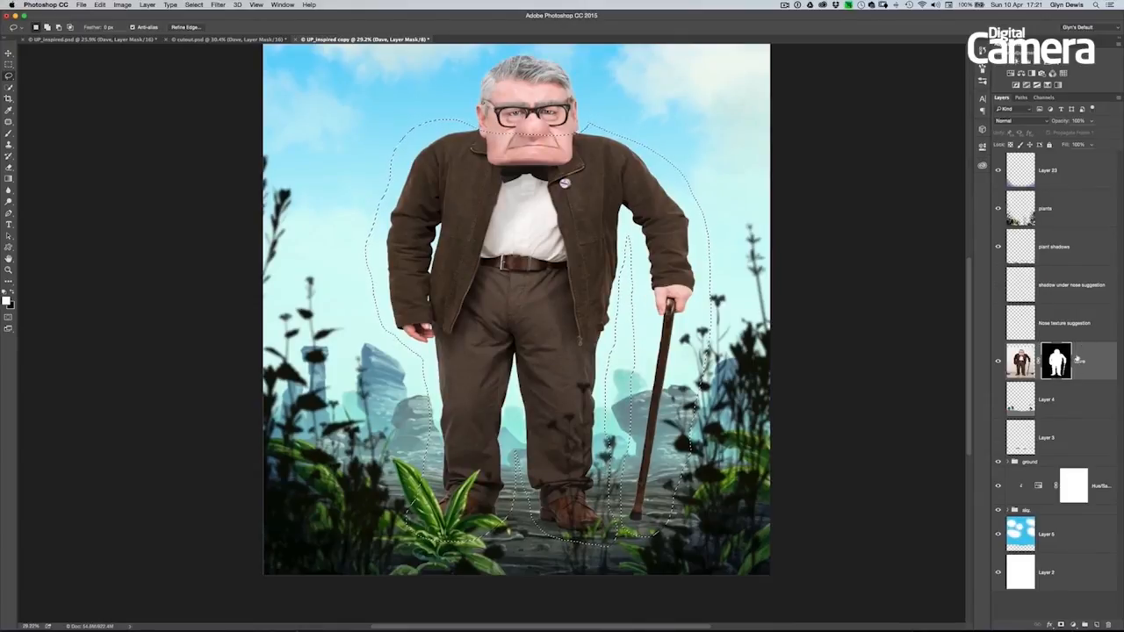
scroll(638, 484, "up", 5)
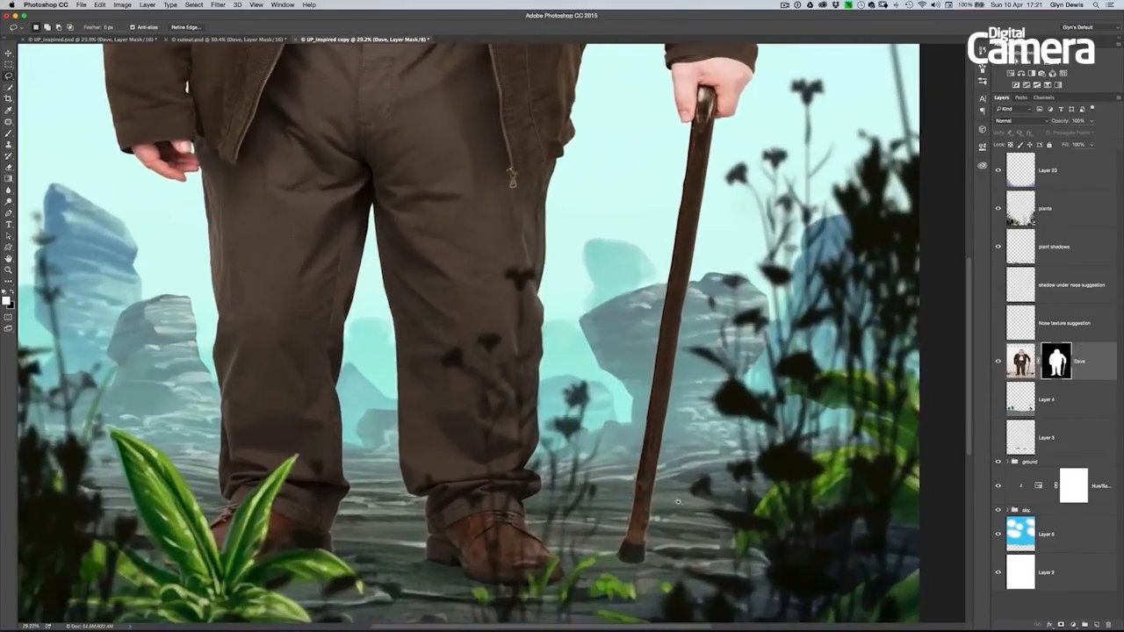
scroll(612, 485, "up", 5)
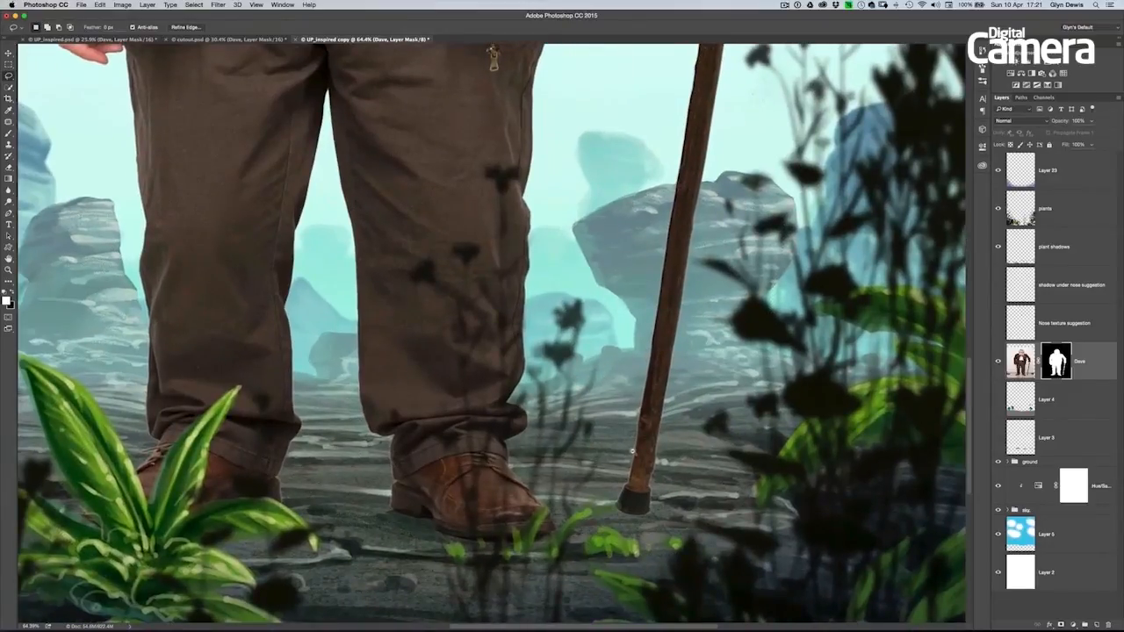
scroll(634, 451, "up", 2)
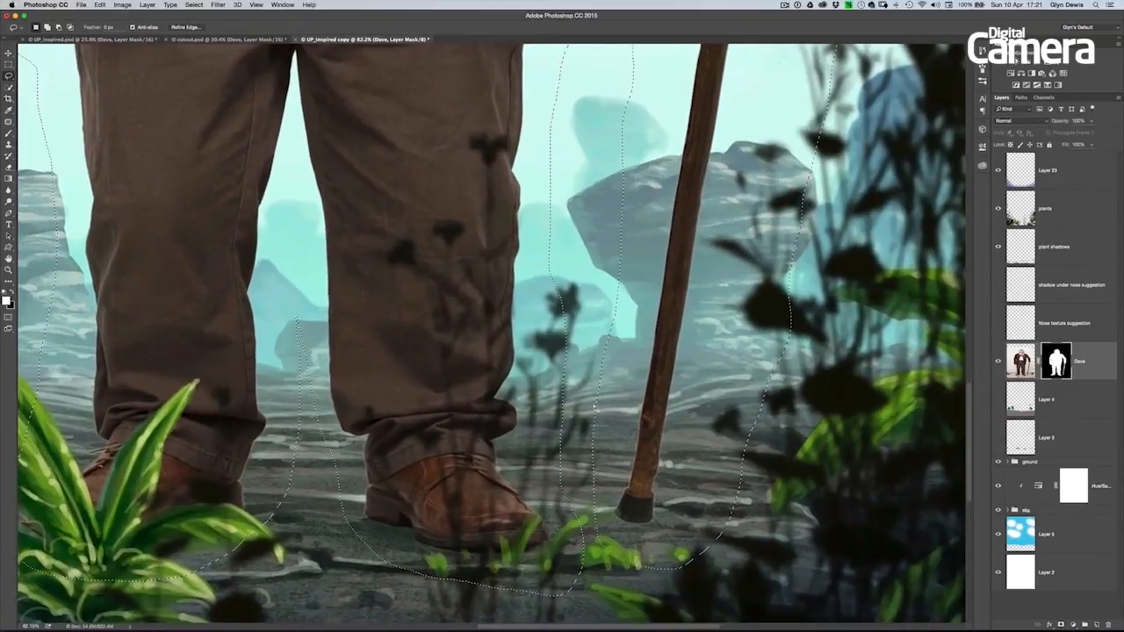
- Start a Levels adjustment on the man's mask, raise the black input level to 149 and check the shoe and cane edges
left_click(122, 4)
mouse_move(136, 28)
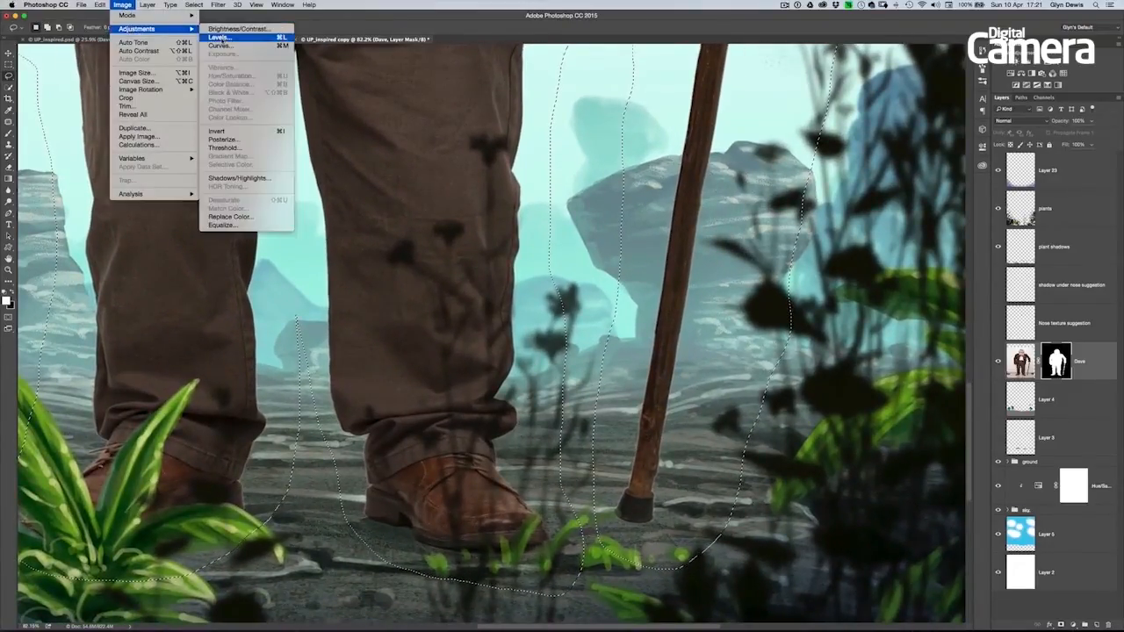
left_click(225, 41)
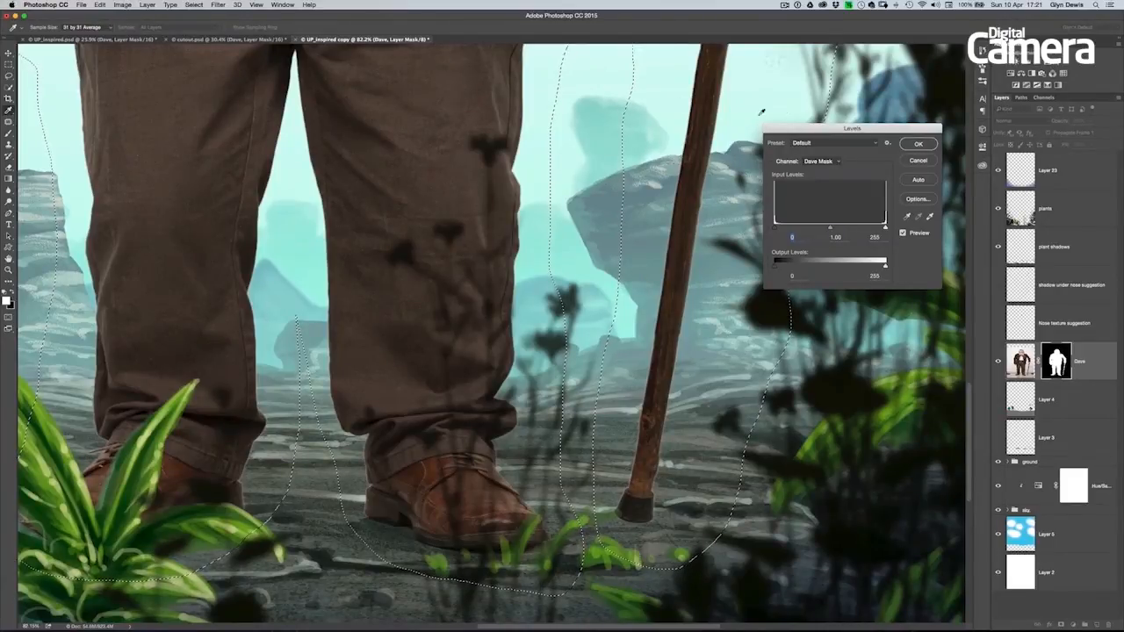
left_click_drag(817, 129, 869, 328)
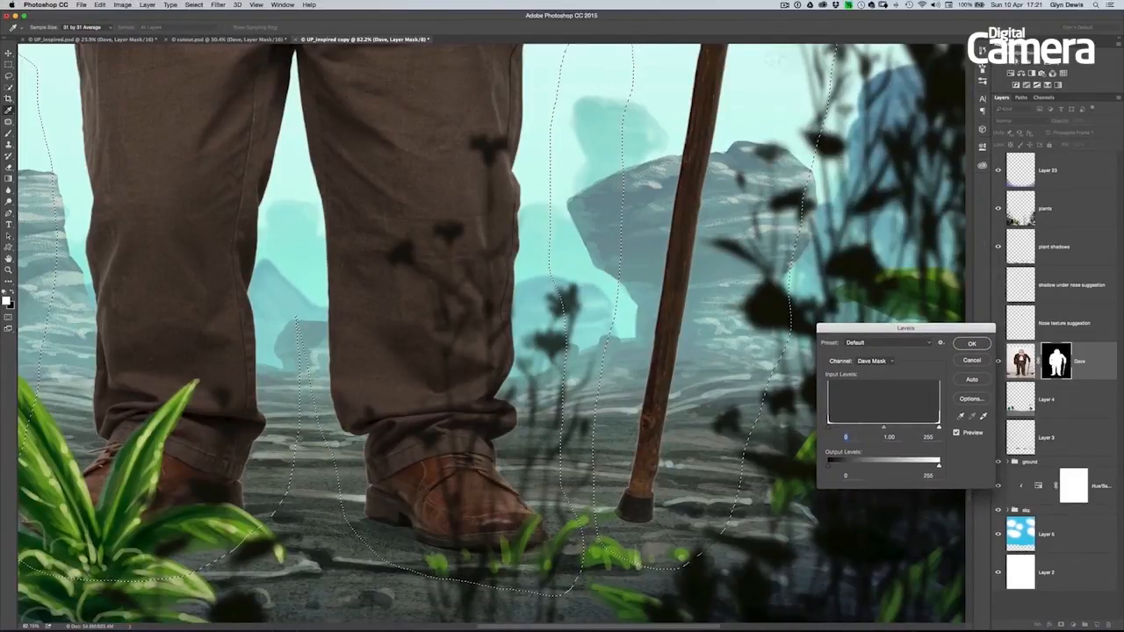
left_click(829, 428)
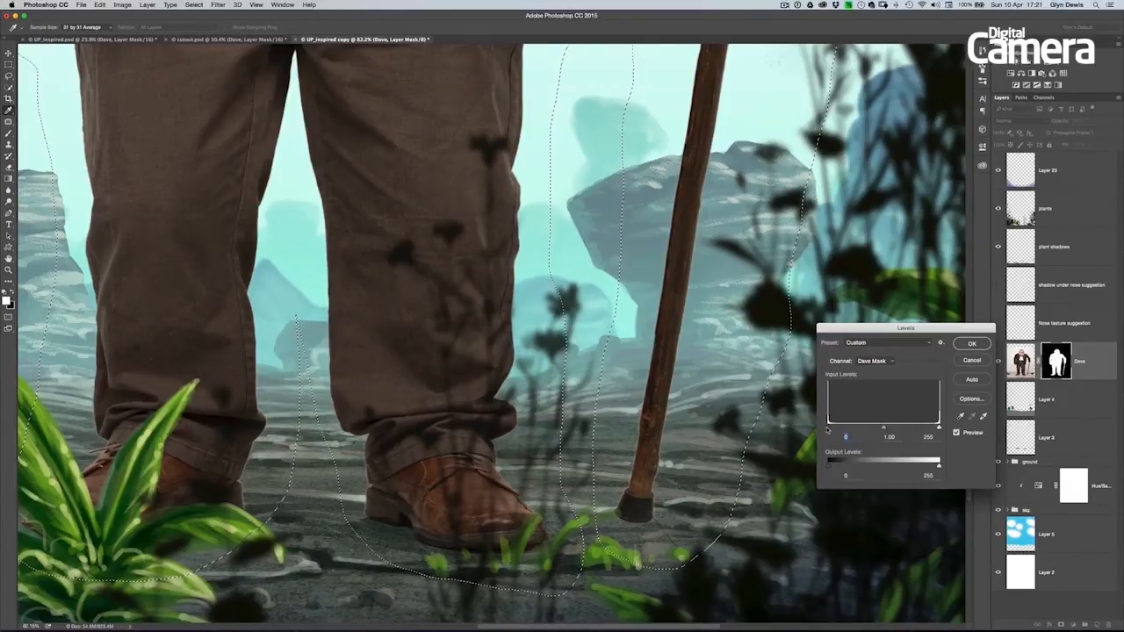
left_click_drag(829, 428, 842, 432)
left_click_drag(842, 429, 869, 428)
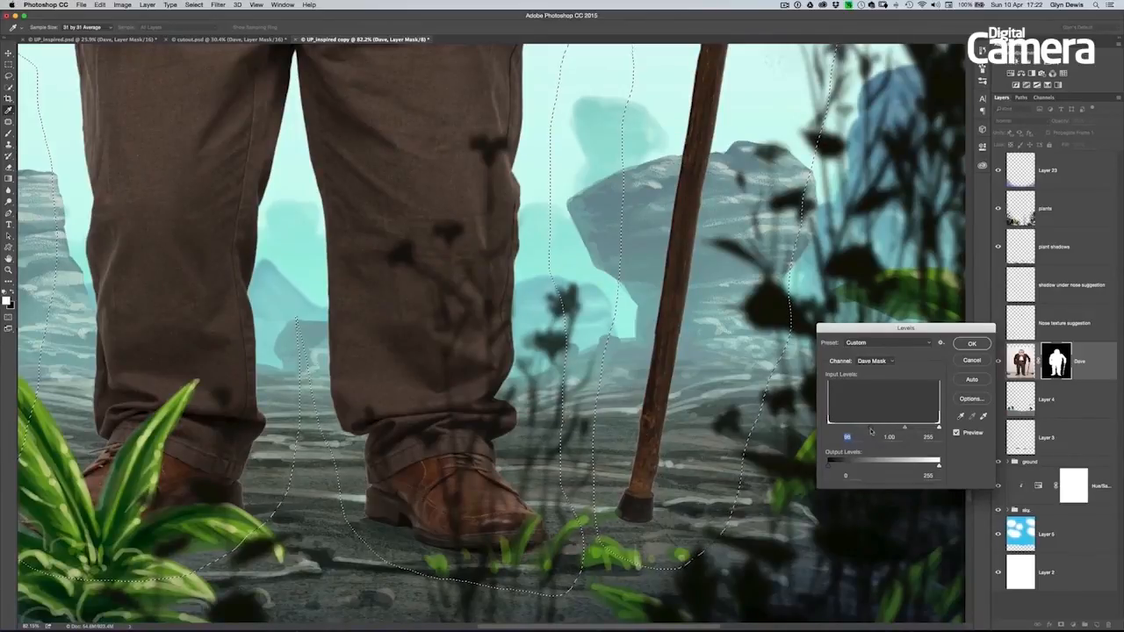
left_click_drag(869, 428, 892, 430)
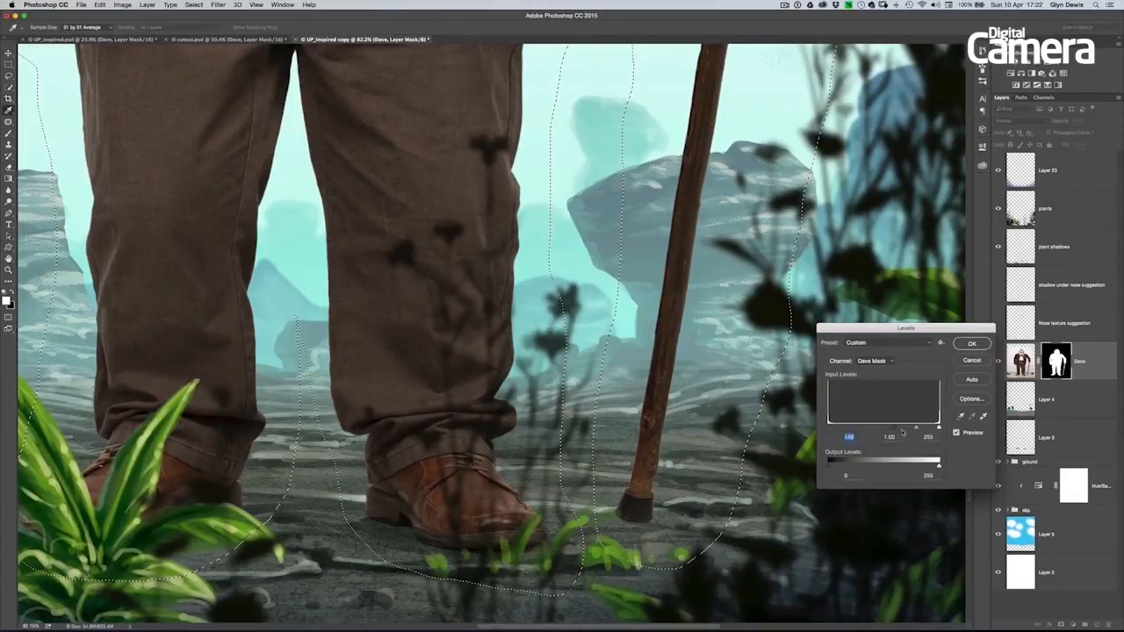
left_click_drag(629, 474, 666, 485)
left_click_drag(248, 487, 600, 381)
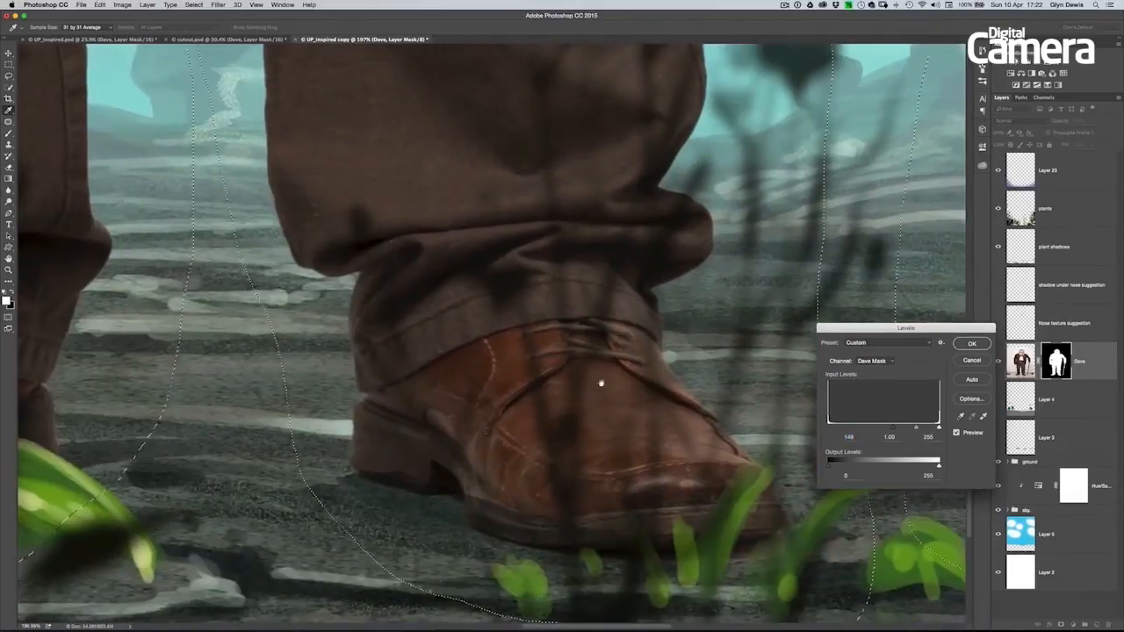
scroll(388, 431, "right", 10)
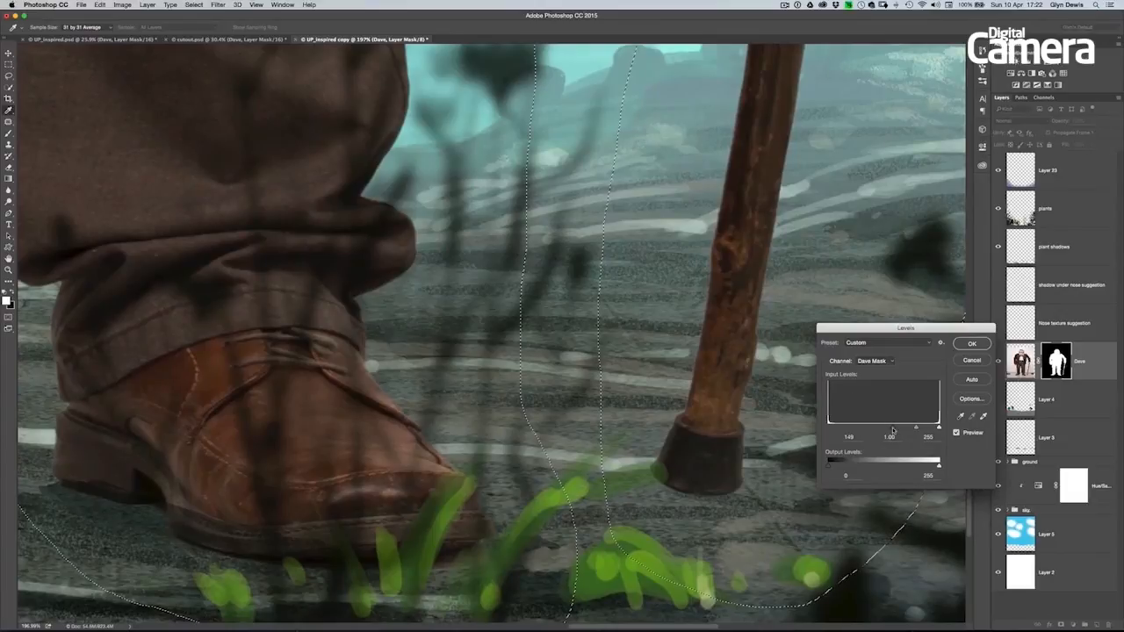
- Reset the mask's black input level to 0 for comparison, raise it to 163 and apply the Levels adjustment
left_click_drag(875, 428, 825, 427)
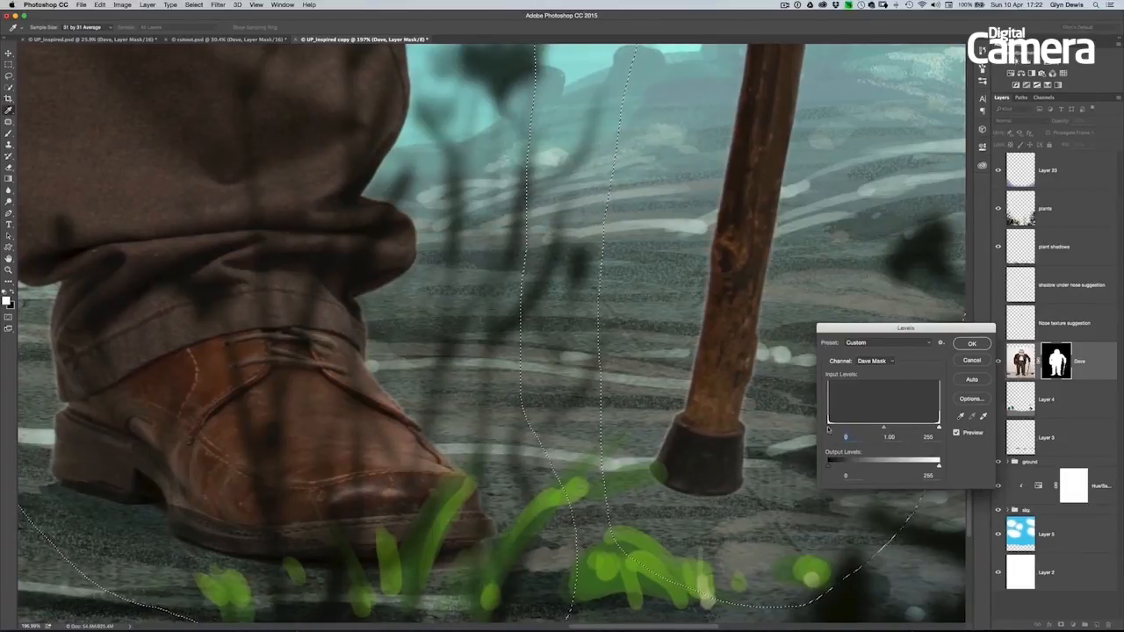
left_click_drag(828, 428, 894, 432)
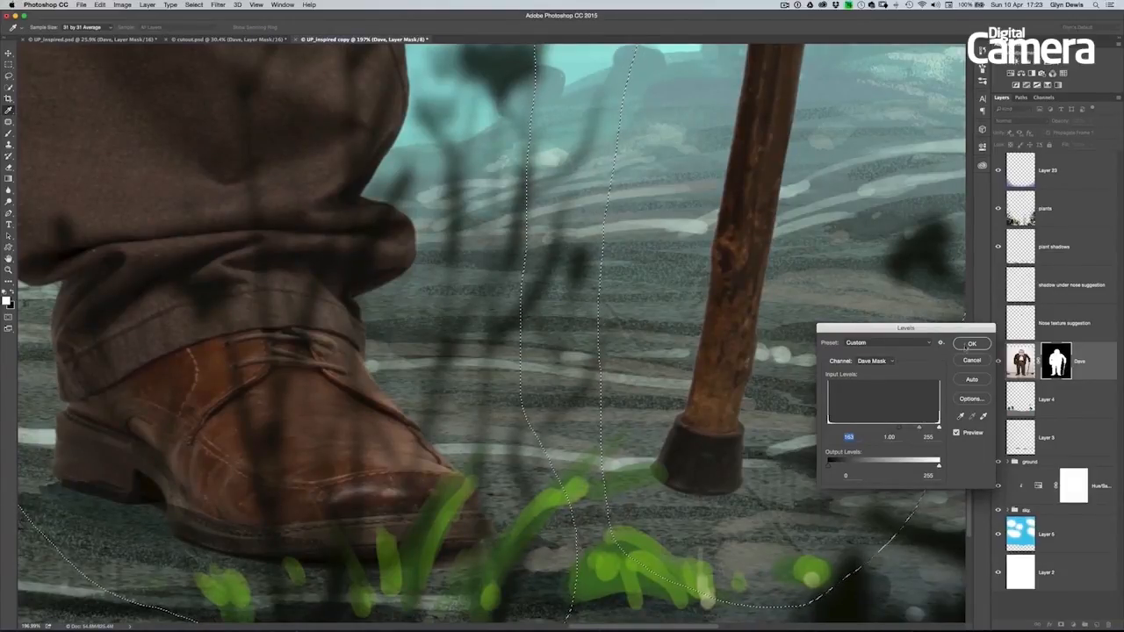
left_click(972, 343)
- Clear the lasso selection around the man's body and cane
key("l")
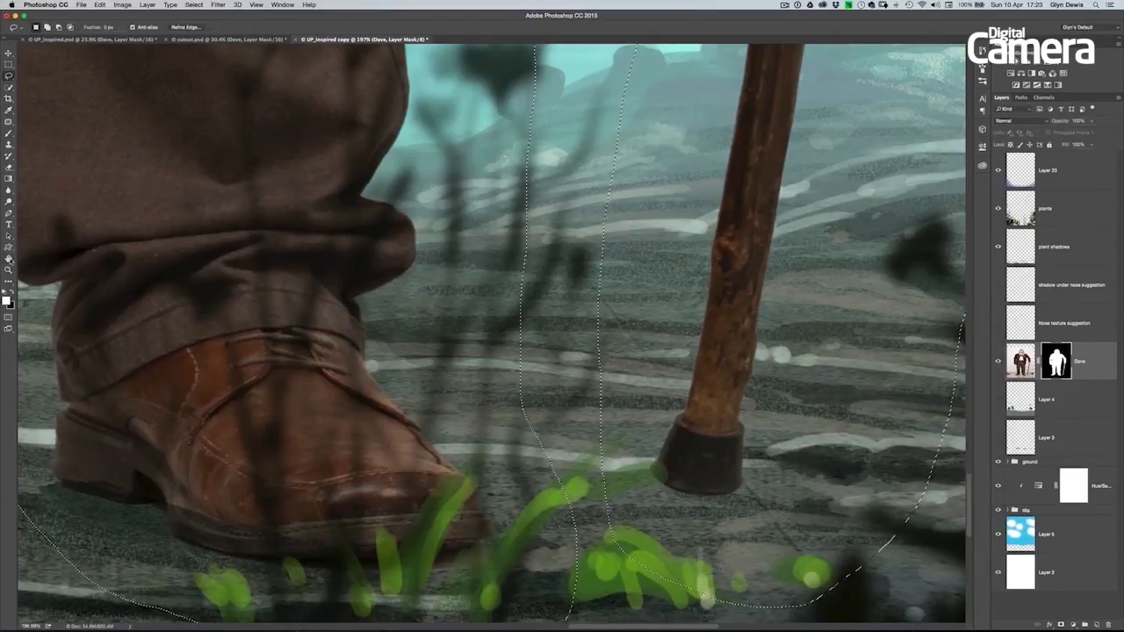
double_click(9, 258)
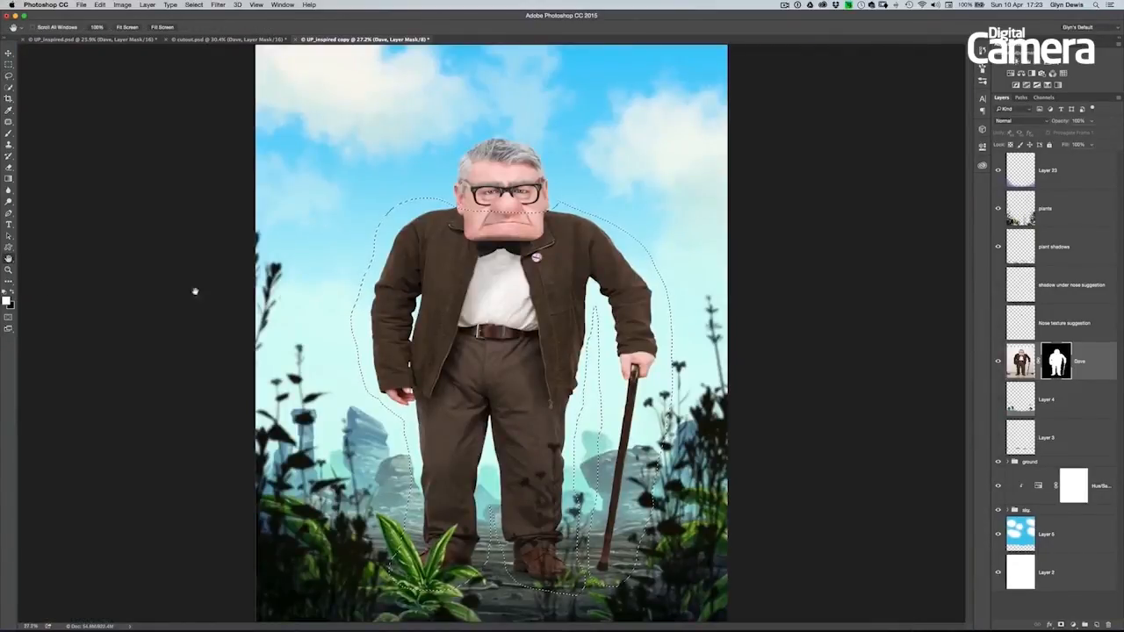
left_click(193, 5)
left_click(202, 24)
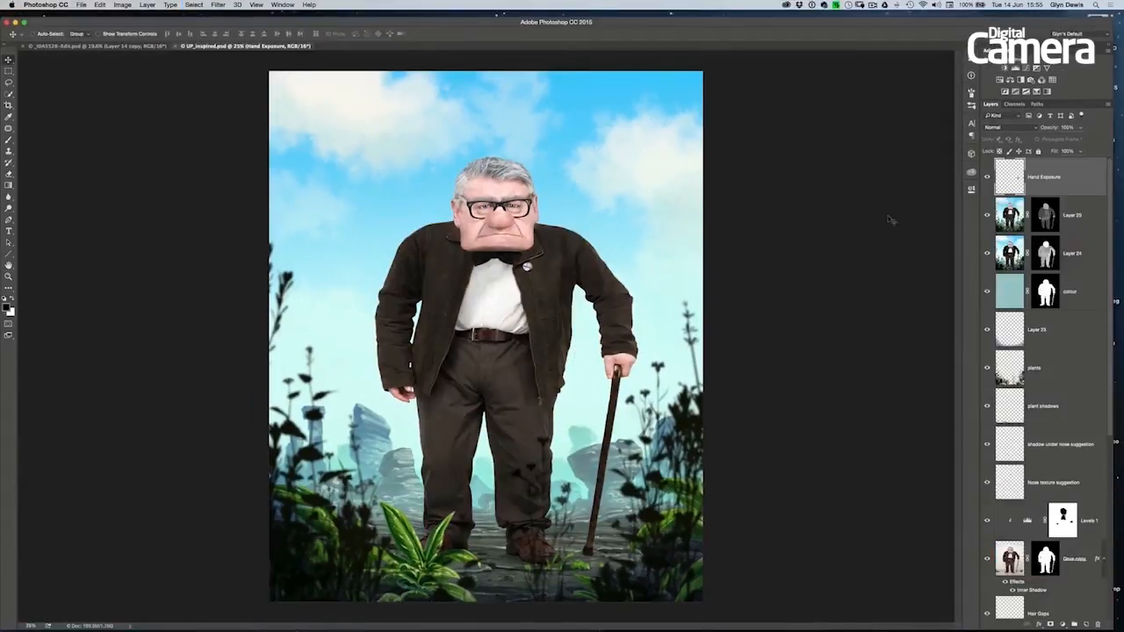